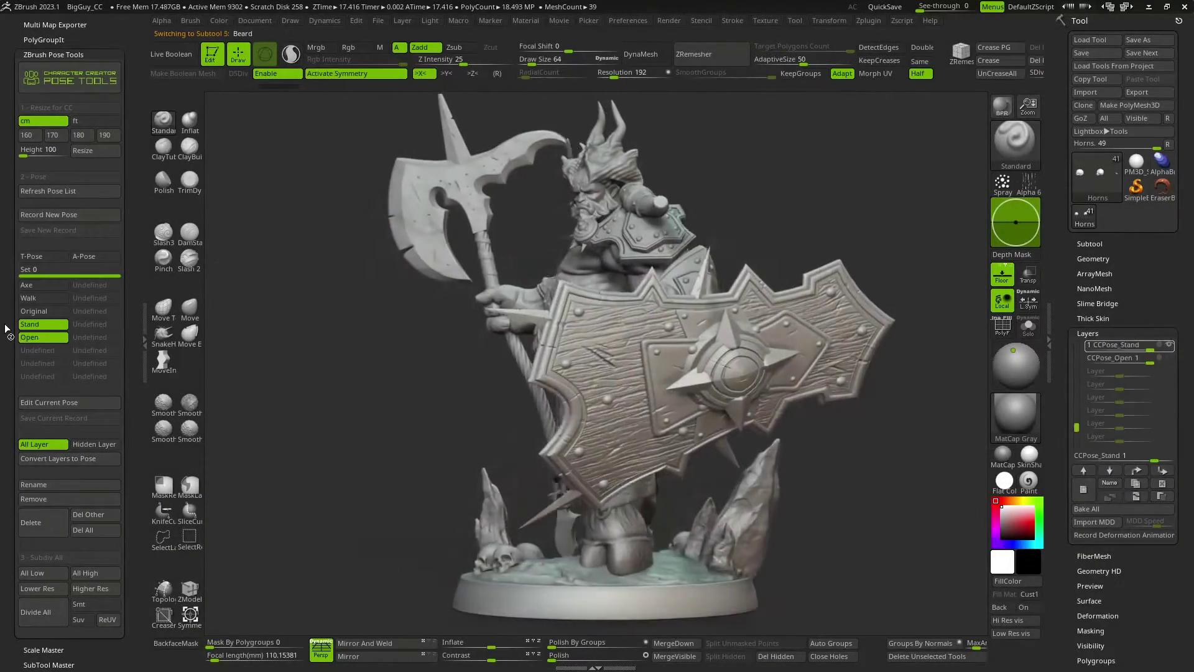
Cycle the barbarian through the Walk pose, then the Axe pose
left_click(36, 296)
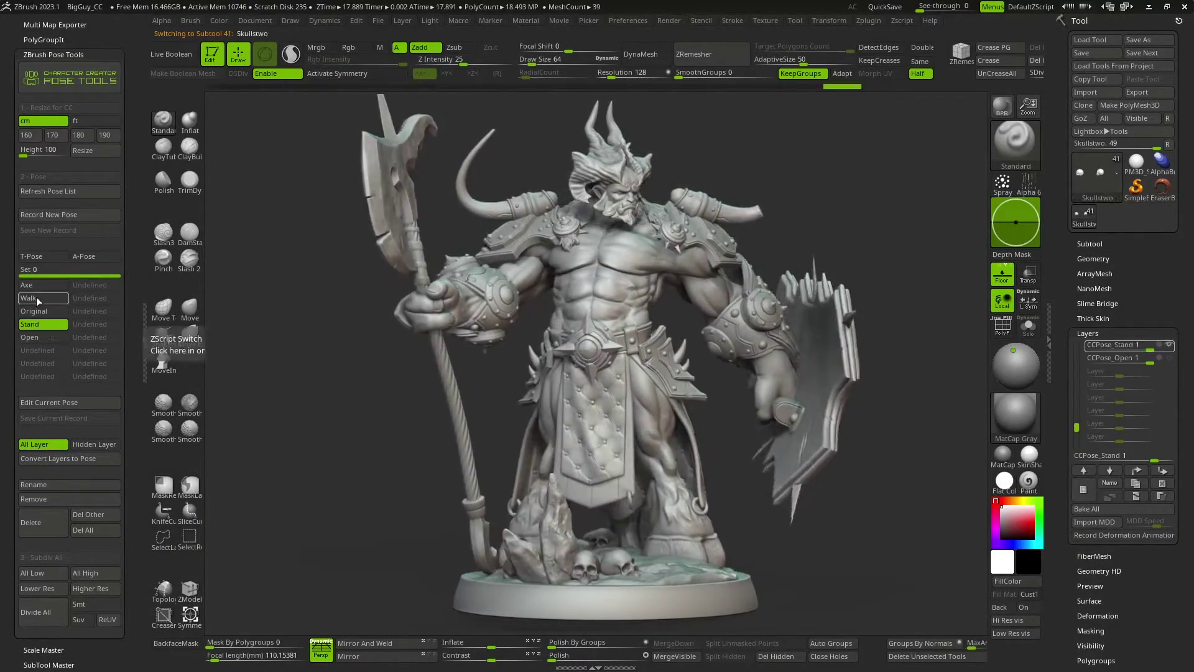
left_click(36, 285)
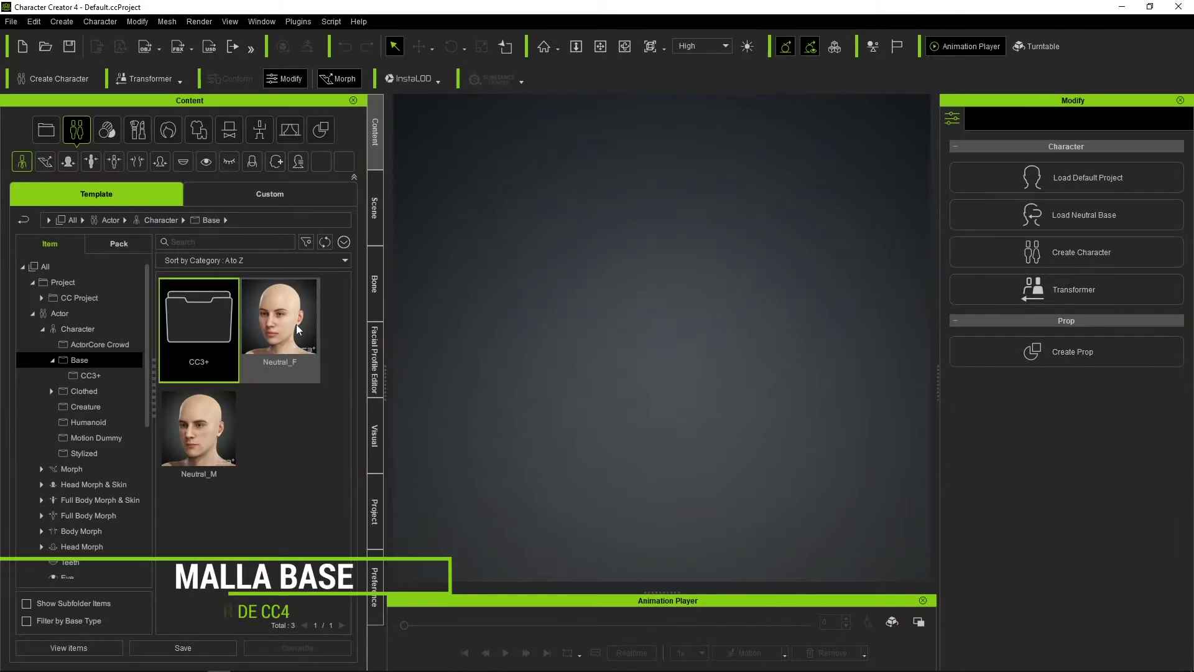
Load the Neutral_M base character and apply the Calibration Open A pose
double_click(200, 434)
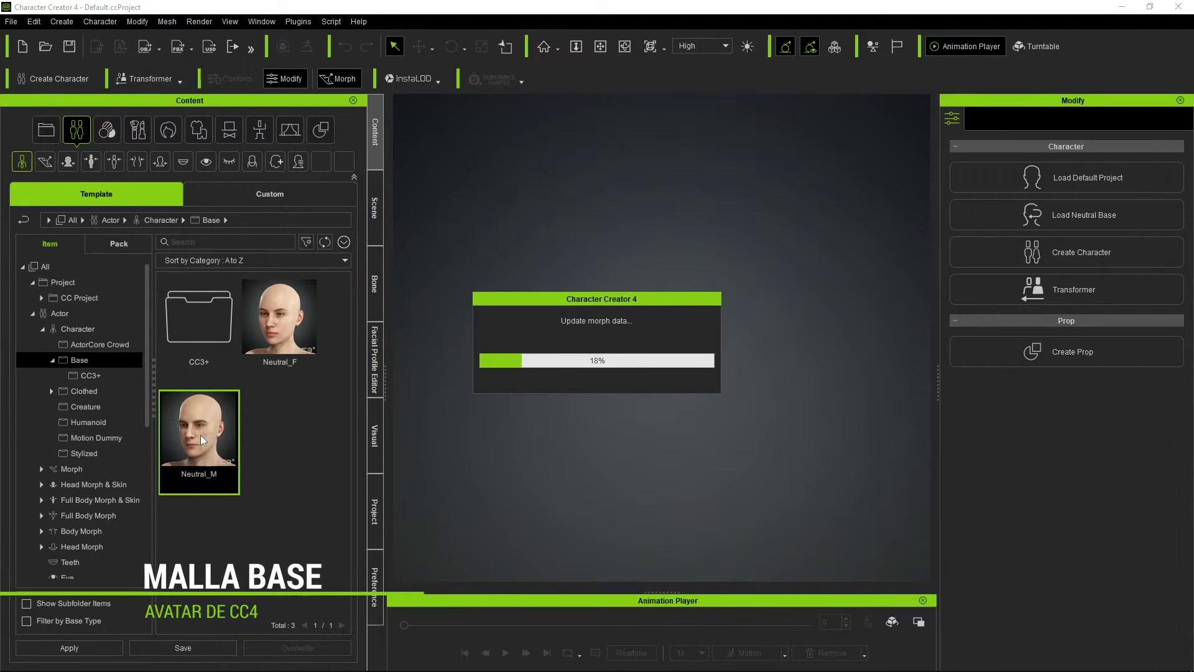
left_click(1000, 118)
left_click(260, 129)
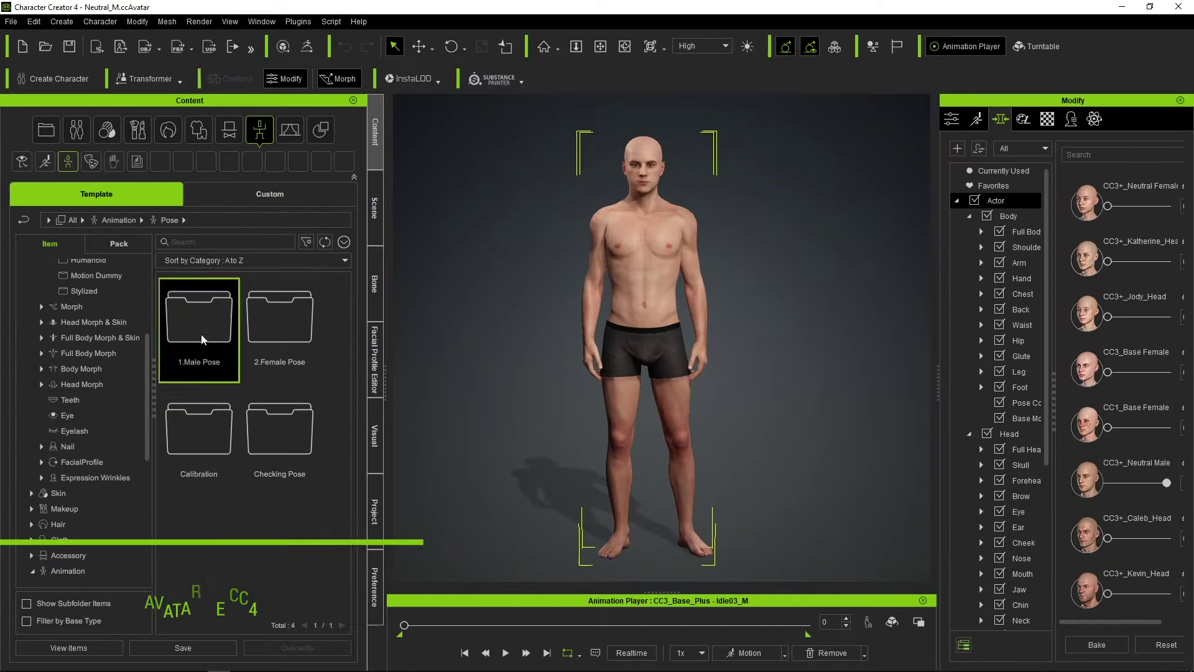
left_click(89, 443)
left_click_drag(280, 324, 771, 238)
Adjust the full-body and forearm/wrist morph sliders to make the body muscular
left_click(1026, 231)
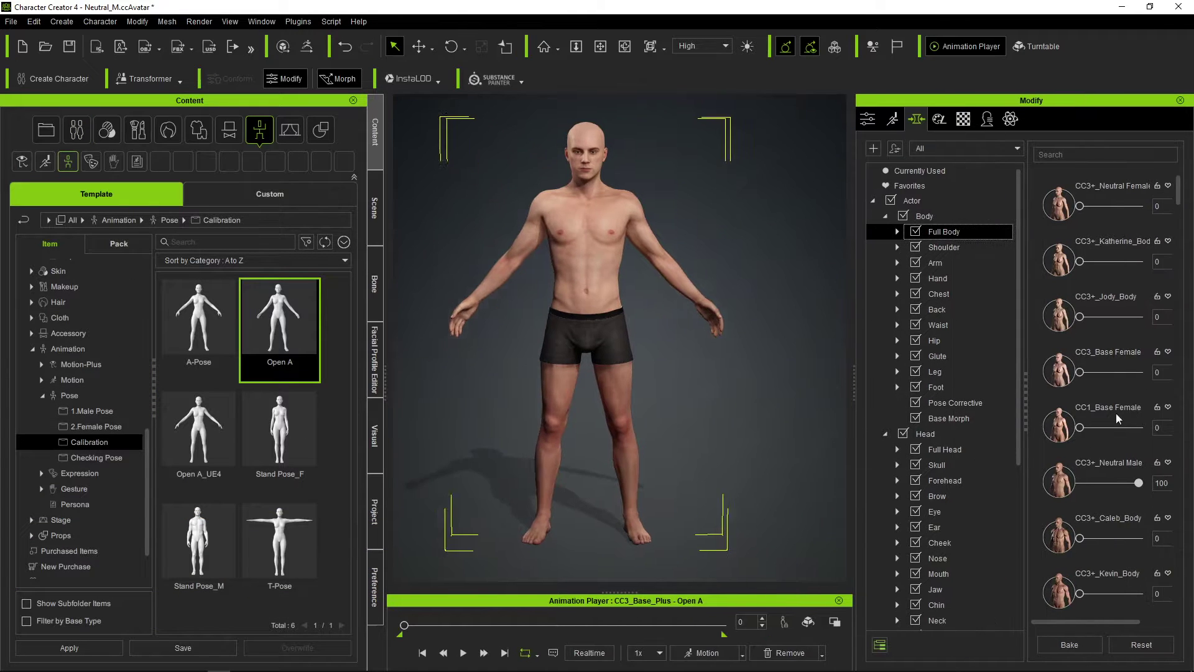
scroll(1019, 482, "up", 5)
left_click(955, 325)
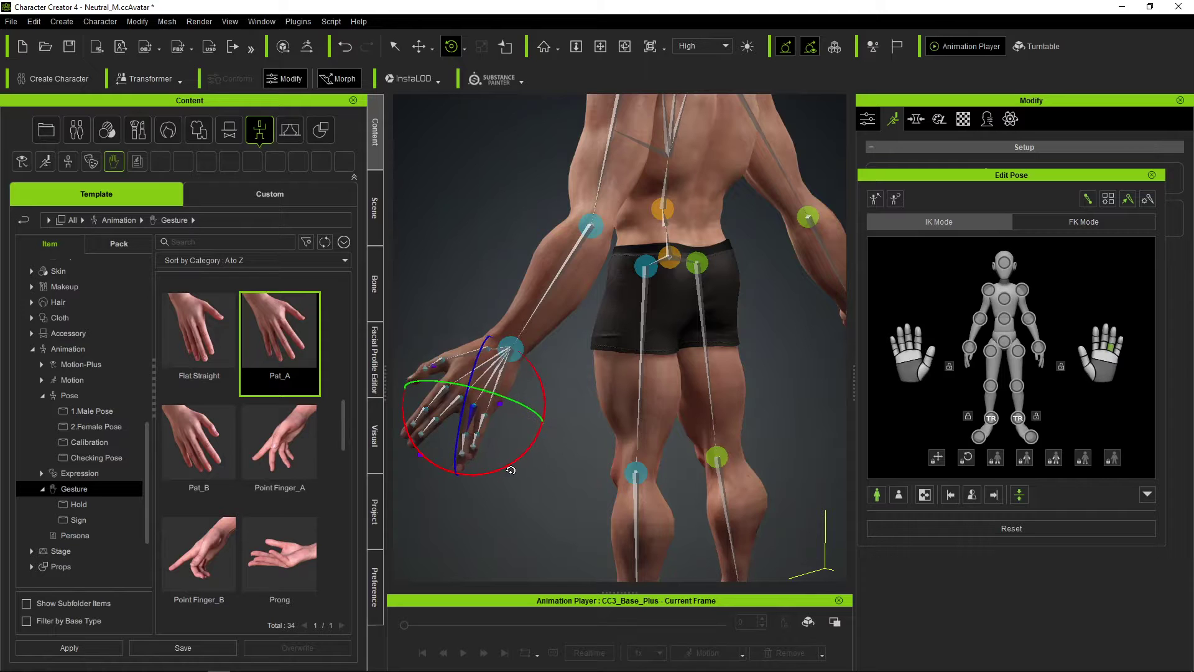
right_click_drag(511, 470, 699, 432)
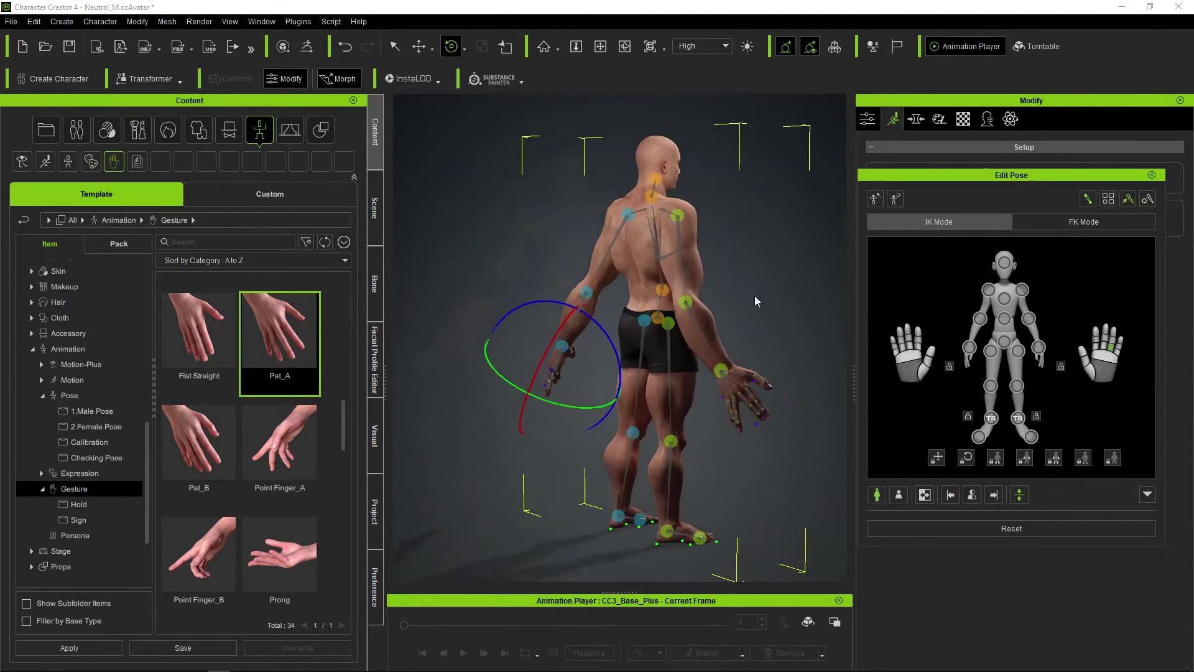
Delete the Boxers from the scene and send the character to ZBrush via GoZ
left_click(375, 211)
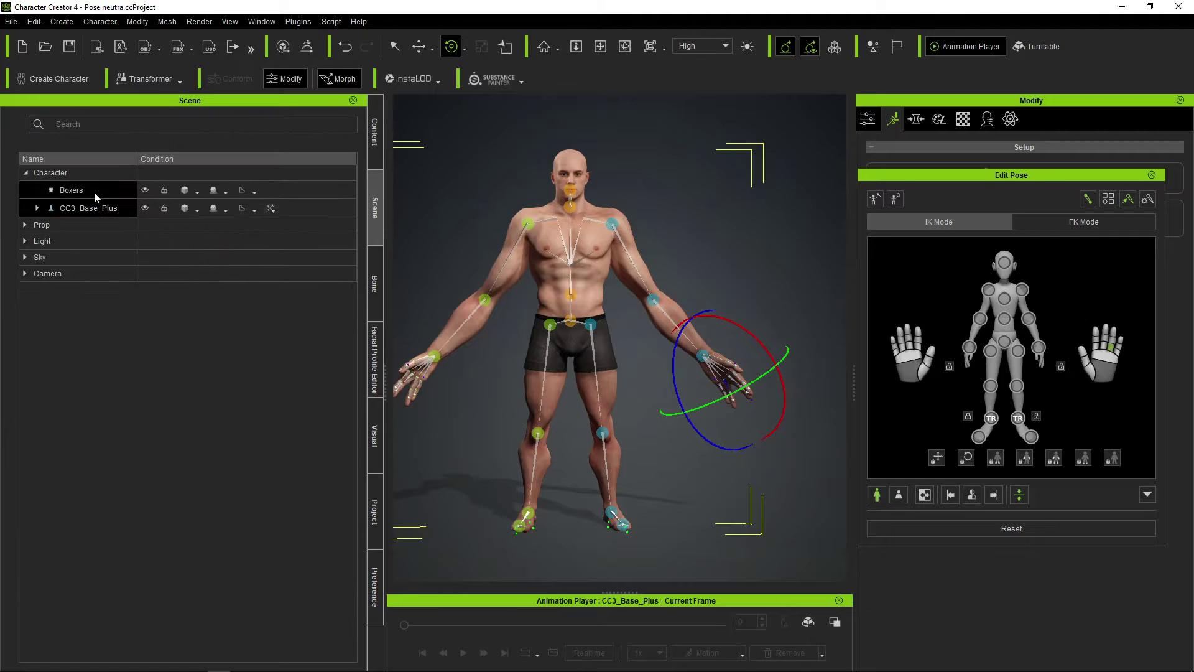
key("Delete")
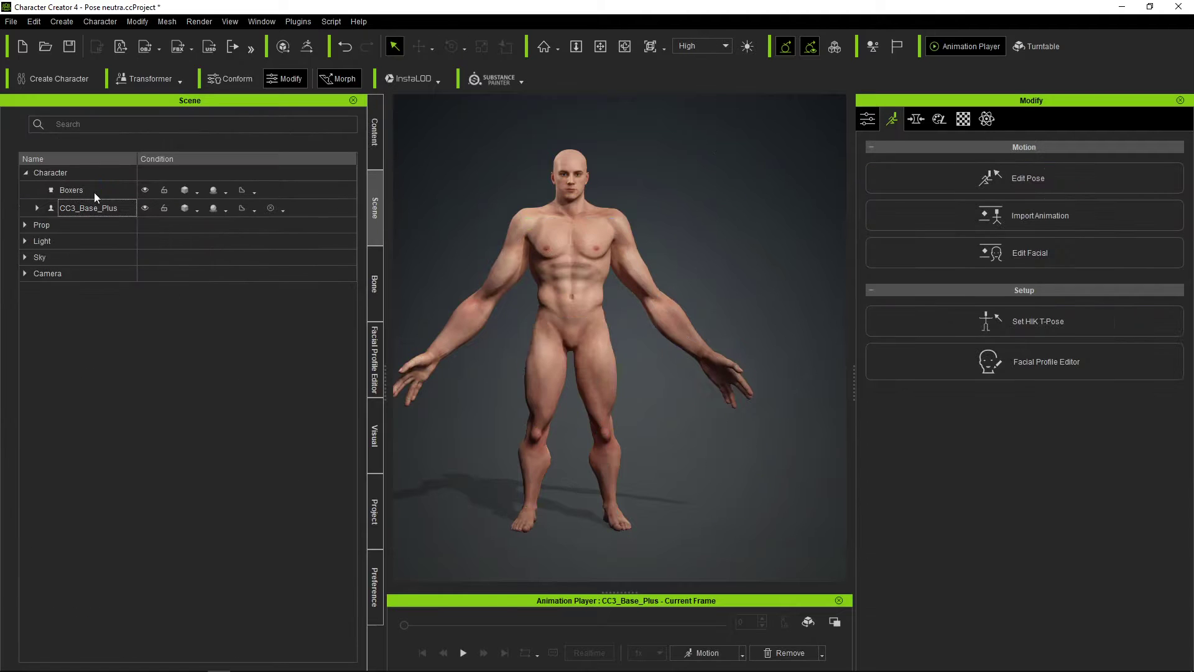
left_click(307, 46)
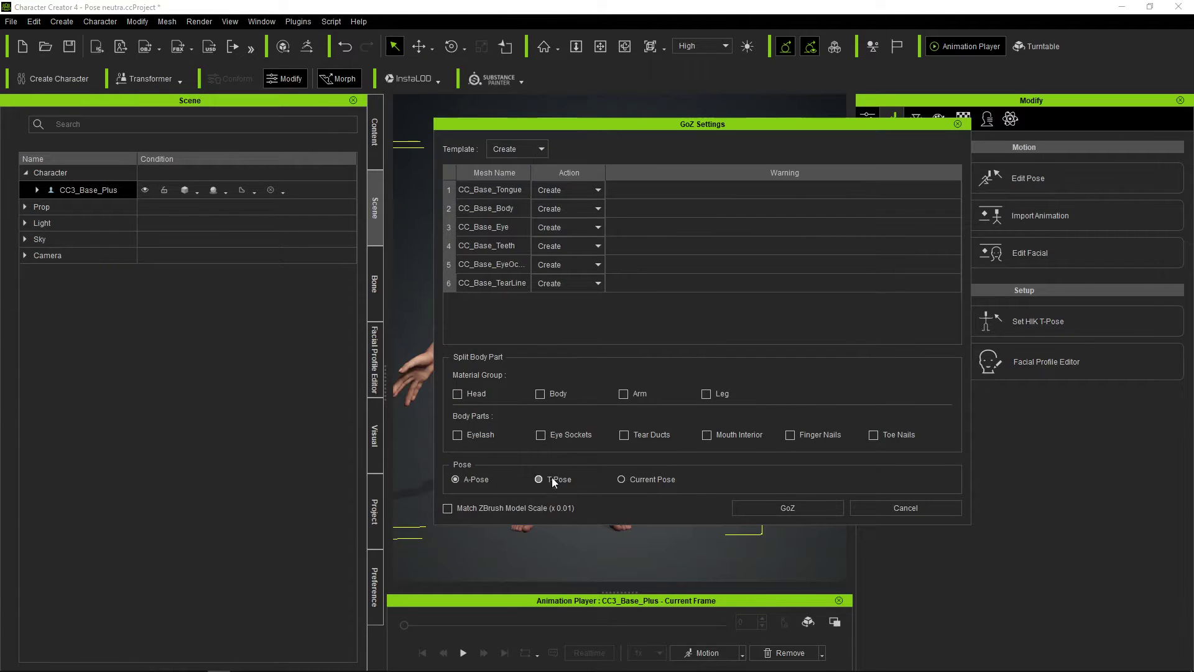
left_click(787, 507)
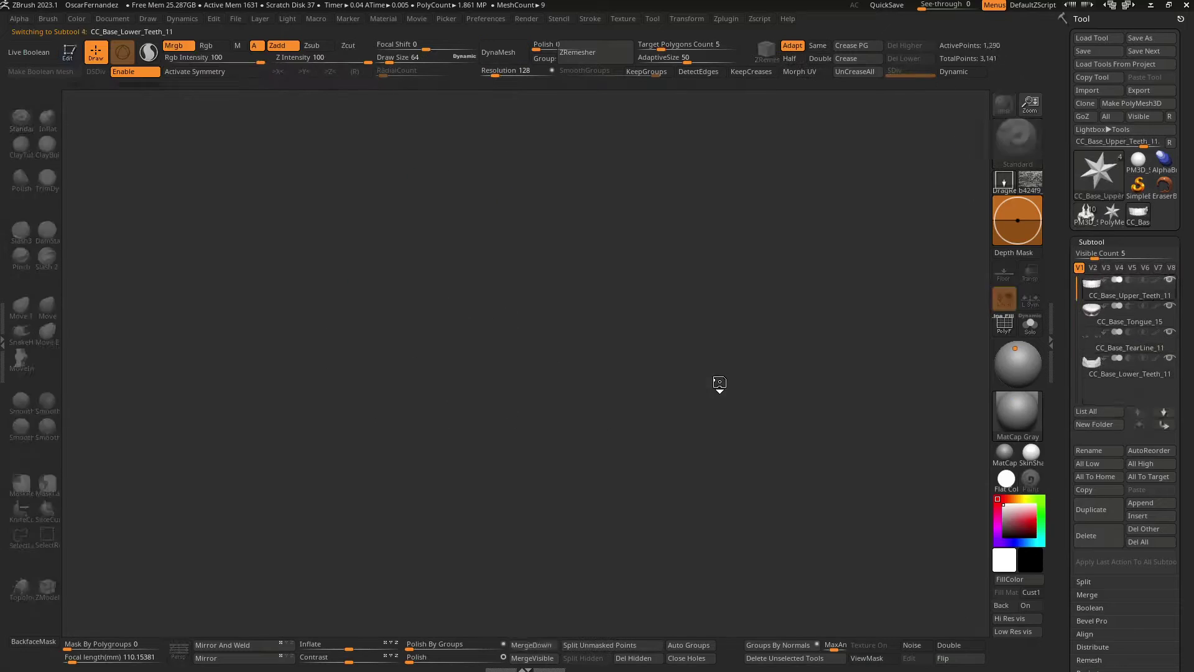
Reshape the upper body with the Move brush and reposition the Cabeza subtool with Transpose (W)
mouse_move(720, 383)
left_mouse_down()
mouse_move(705, 280)
mouse_move(577, 269)
left_mouse_up()
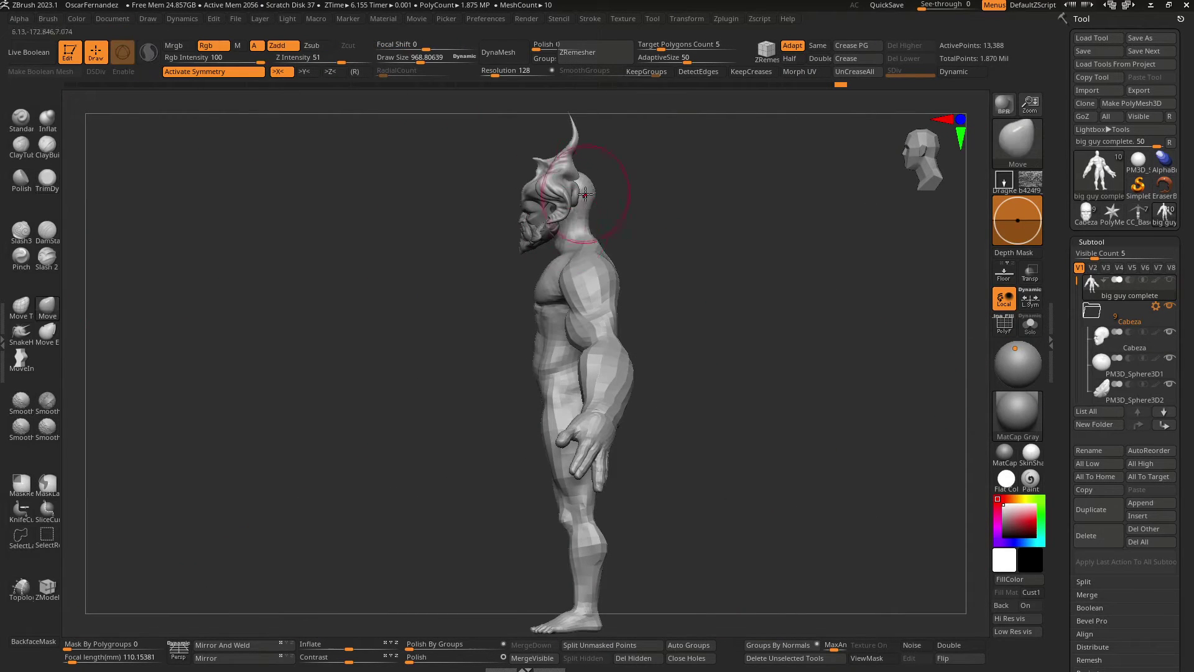
left_click_drag(557, 245, 595, 197)
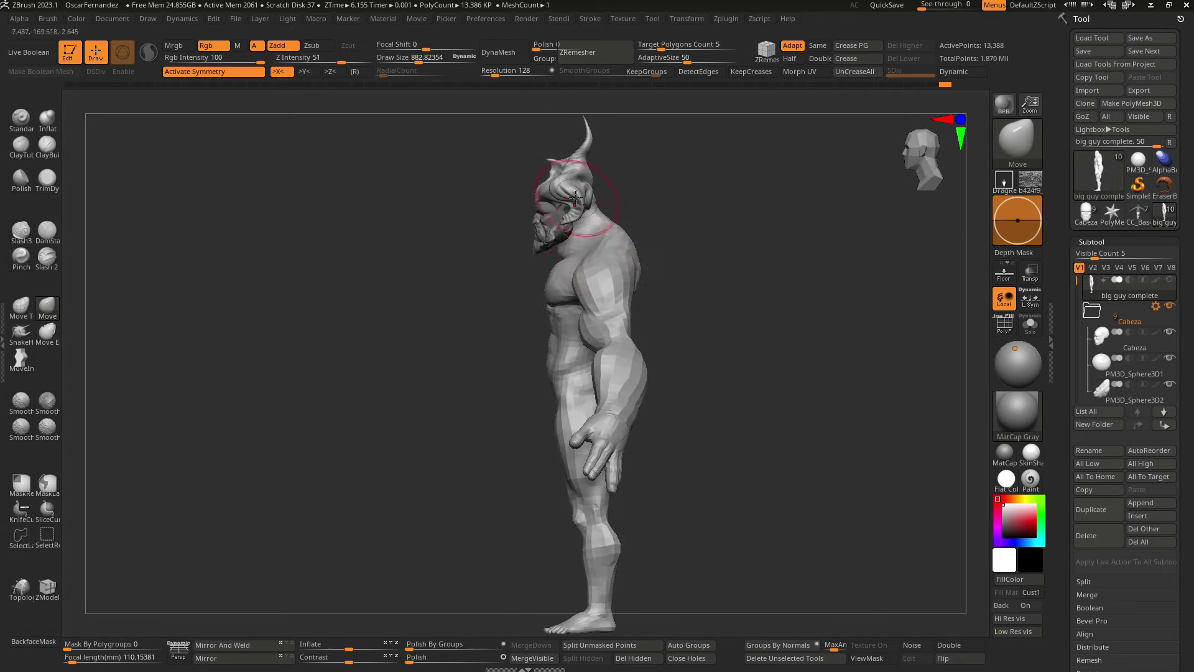
left_click(575, 198, "alt")
key("w")
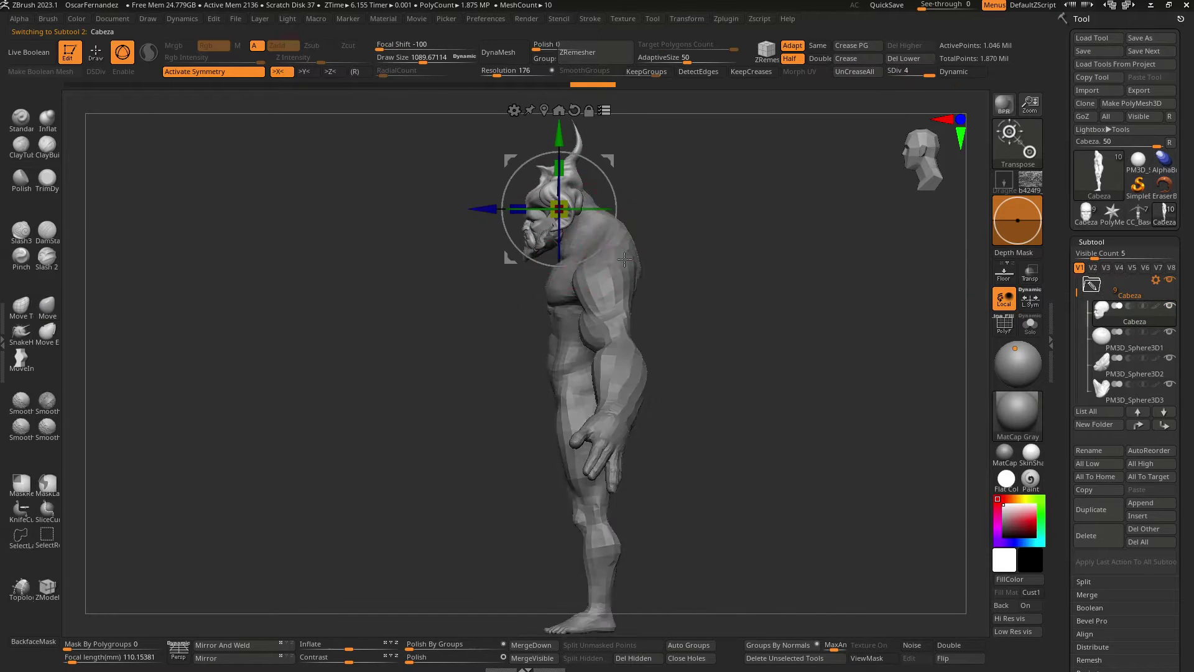
right_click_drag(655, 231, 538, 224)
left_click(539, 225, "alt")
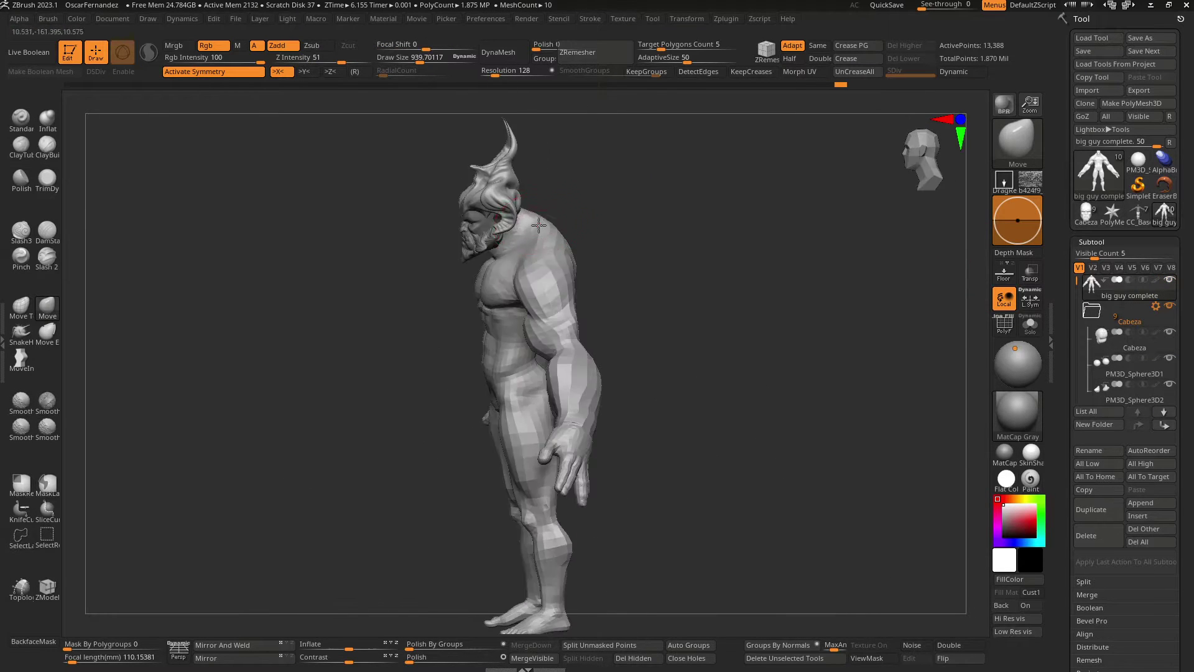
mouse_move(643, 200)
right_mouse_down("ctrl")
mouse_move(493, 274)
mouse_move(488, 248)
mouse_move(440, 266)
right_mouse_up("ctrl")
left_click(585, 163, "alt")
key("w")
mouse_move(585, 163)
right_mouse_down()
mouse_move(799, 253)
mouse_move(698, 245)
right_mouse_up()
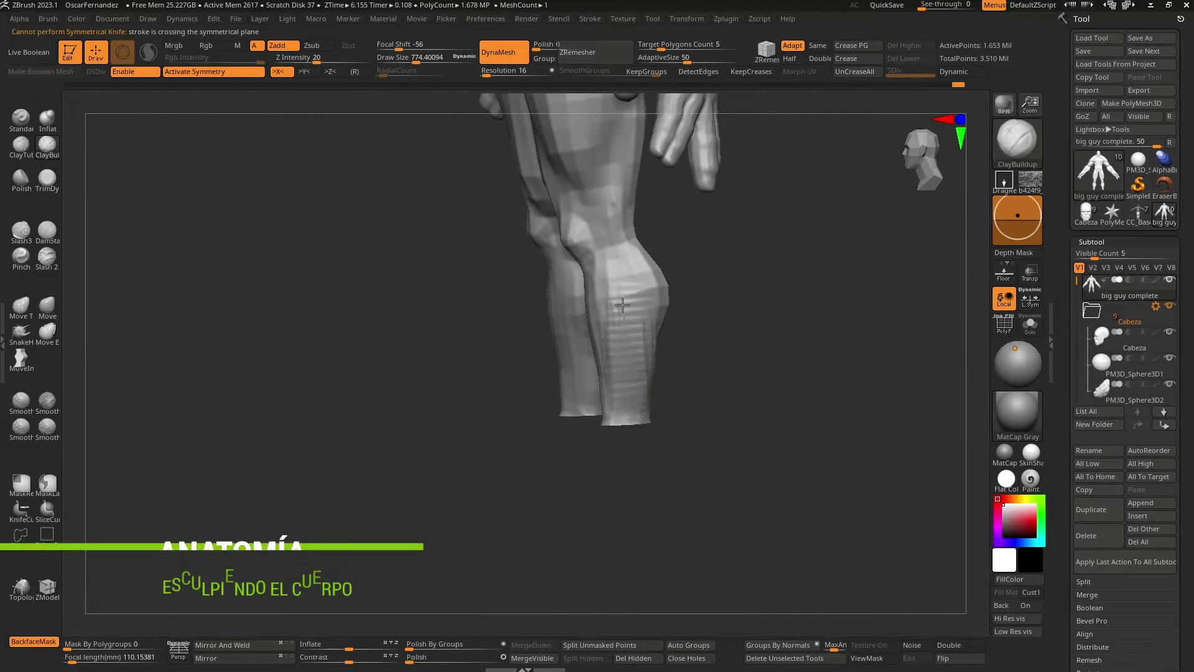
Select the Smooth Strong brush to smooth the calves, viewed from behind
right_click_drag(604, 324, 70, 353)
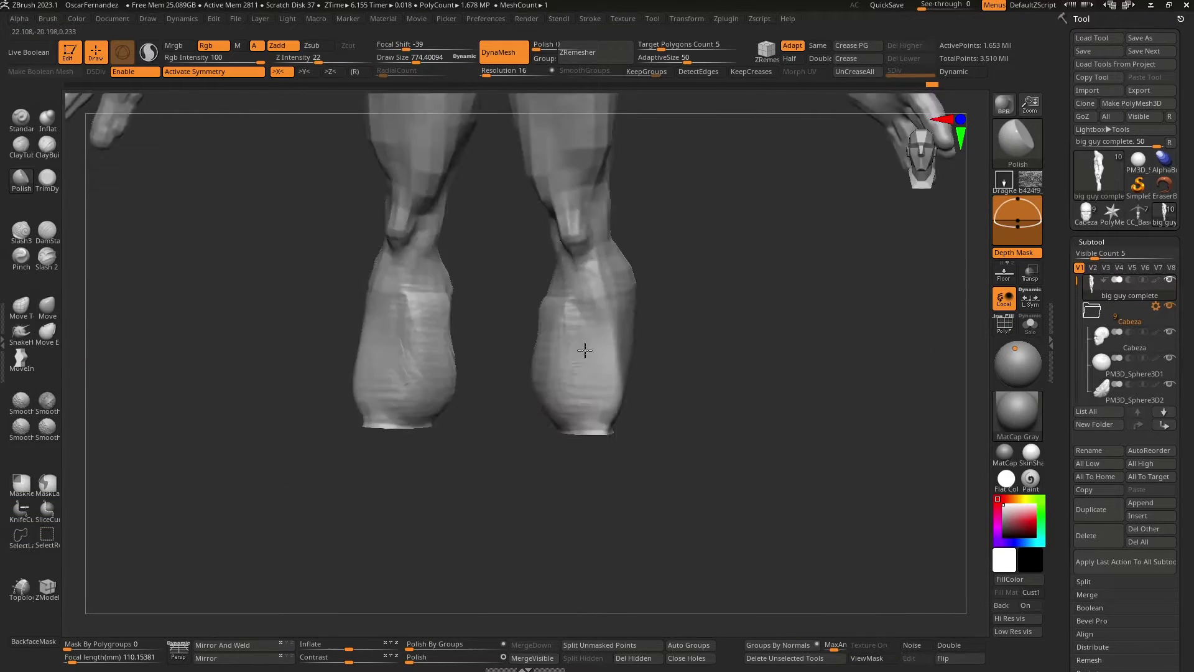
key("s")
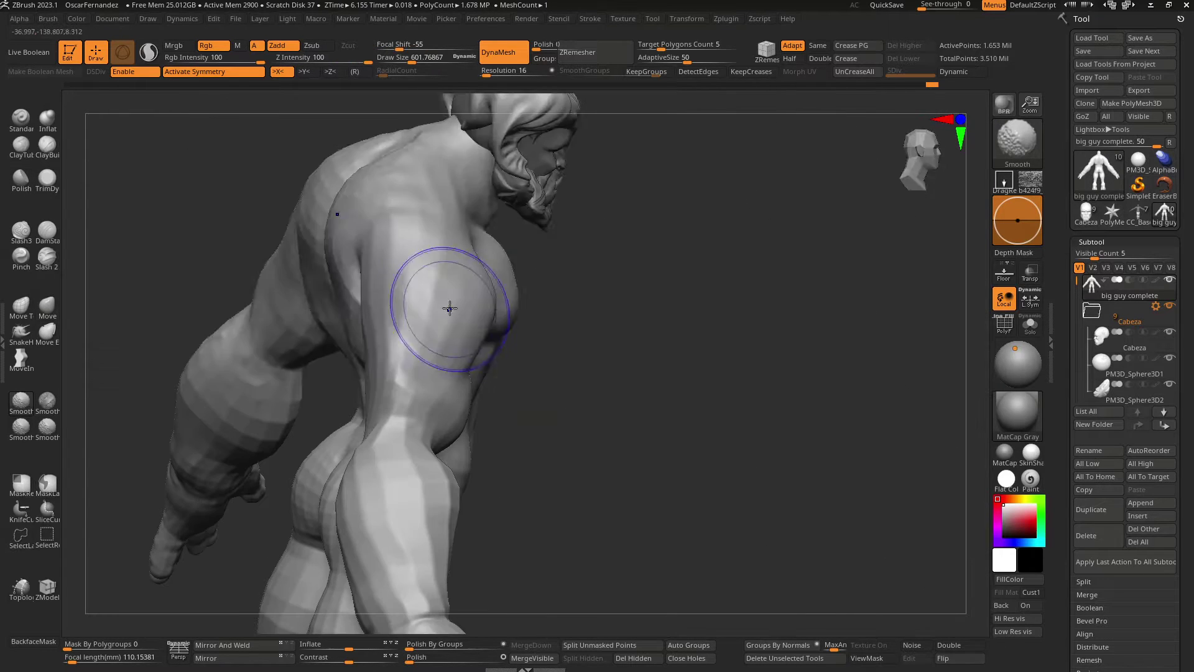
key("b")
key("s")
left_click(195, 274)
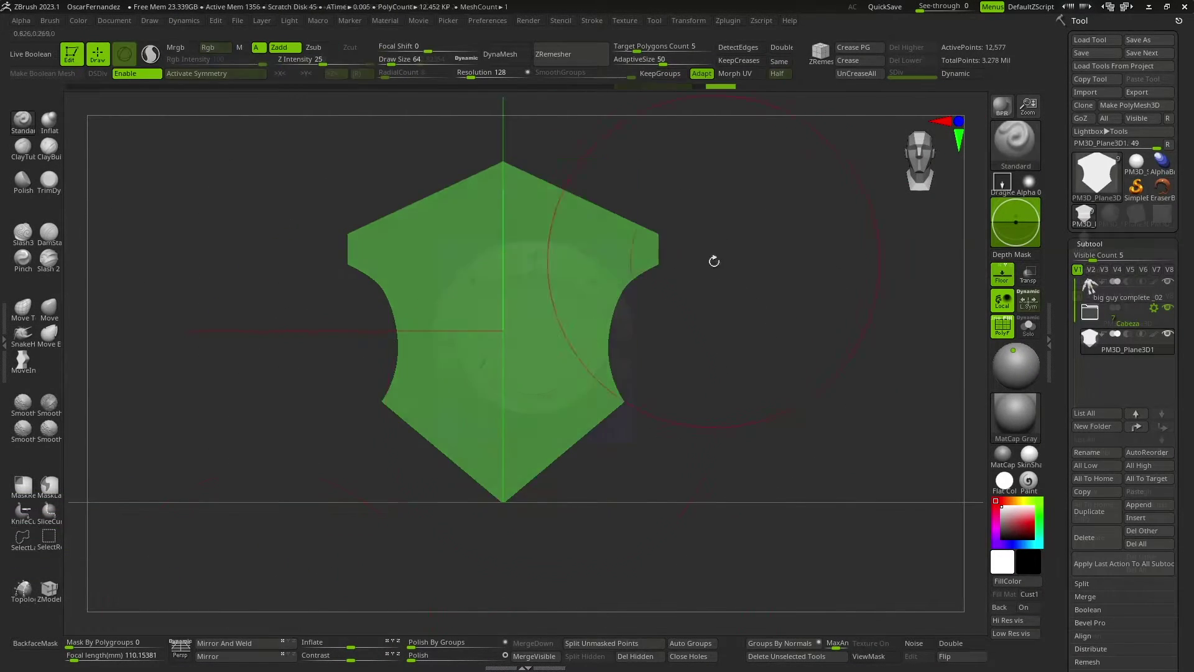
Zoom in and centre the view on the plate shape
left_click_drag(663, 295, 529, 312)
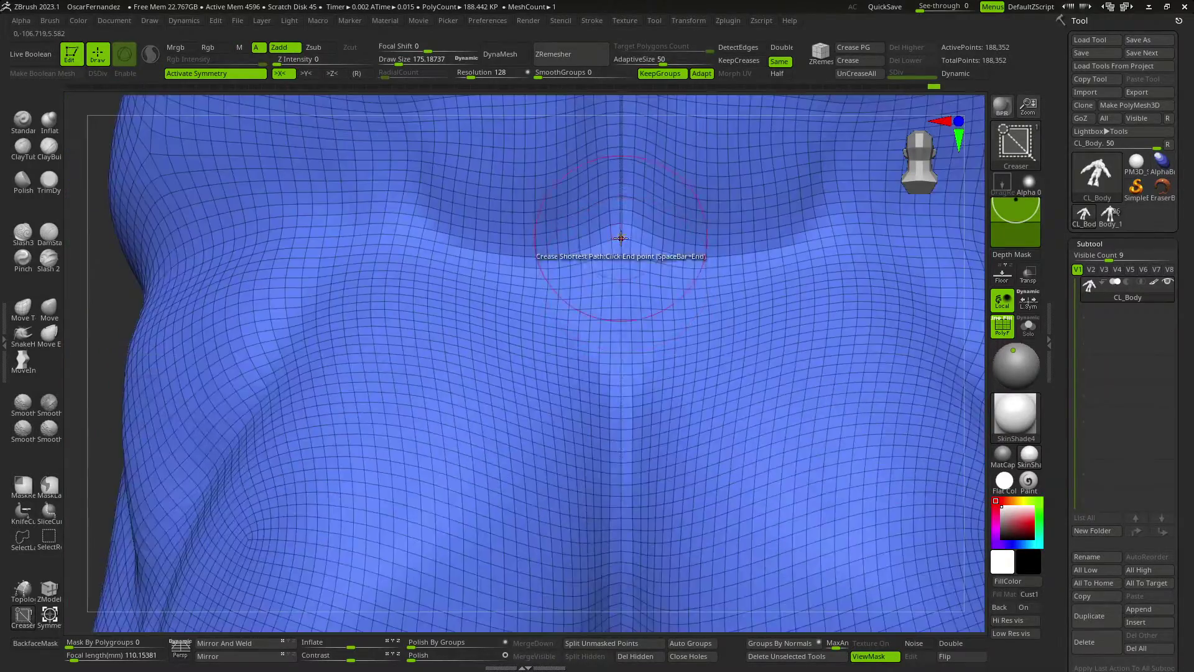
Unwrap the body's UVs, inspect the layout, and create a normal map
scroll(1119, 373, "down", 5)
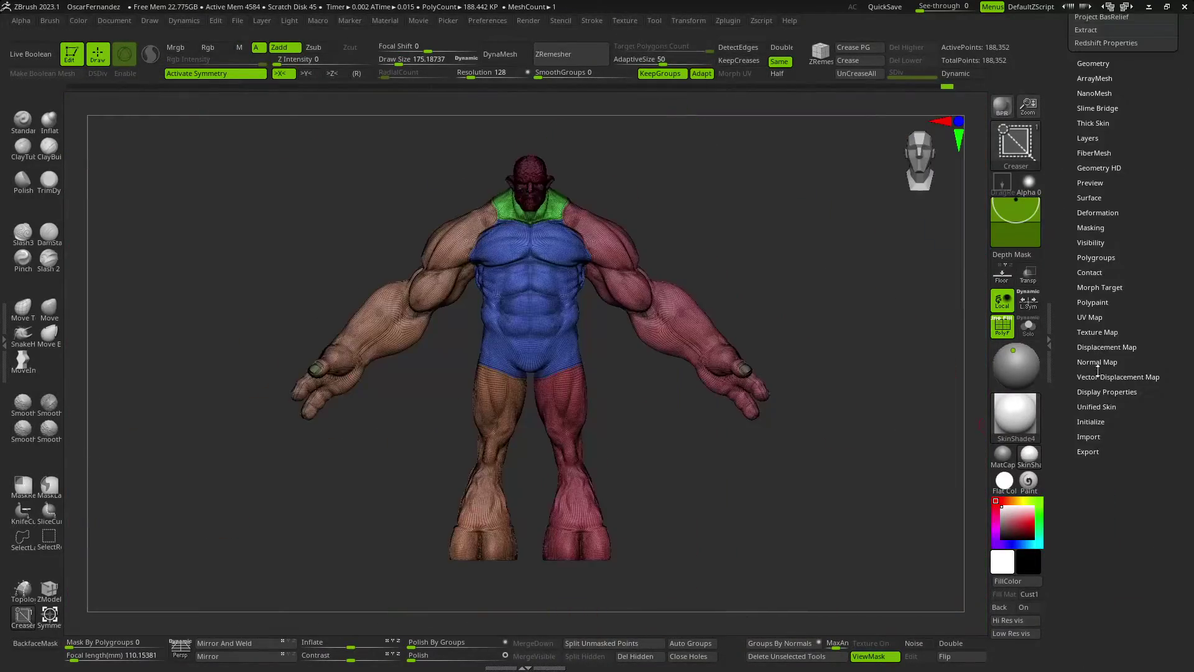
left_click(1089, 282)
left_click(1095, 406)
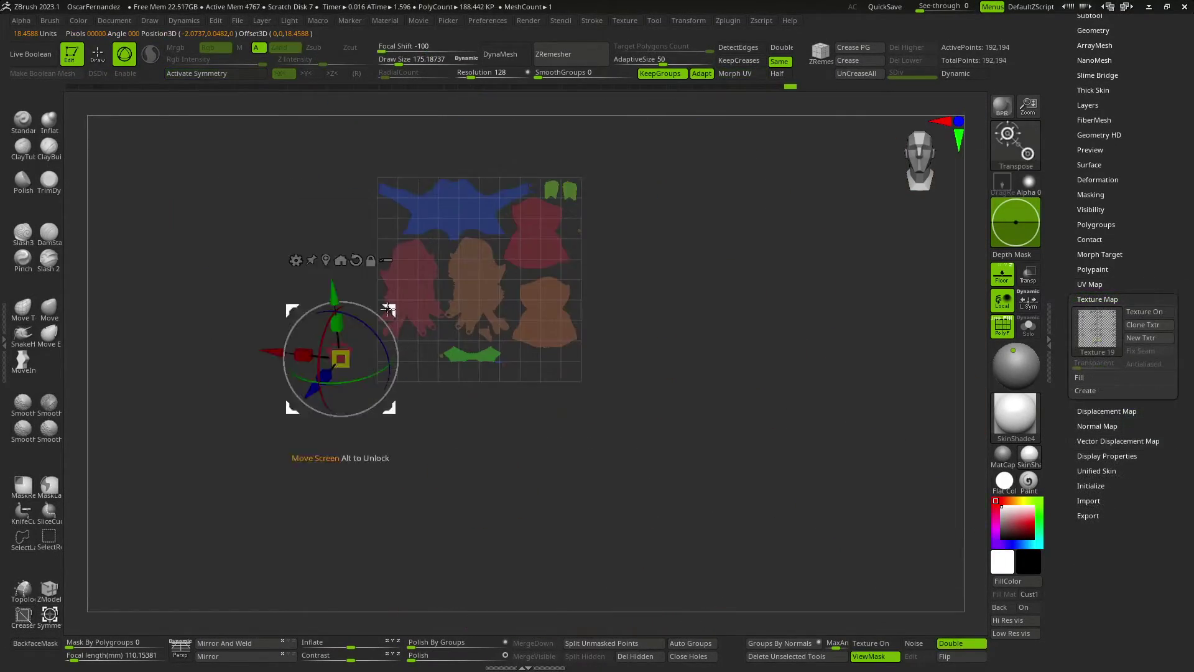
left_click_drag(402, 497, 557, 477)
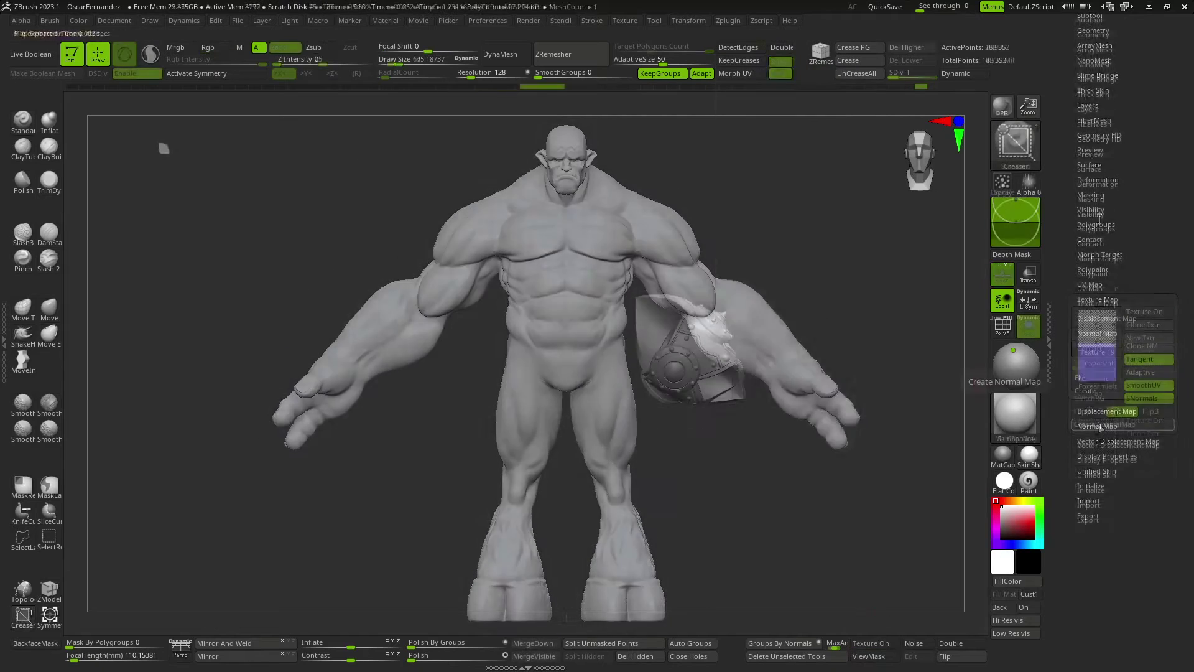
left_click(1100, 426)
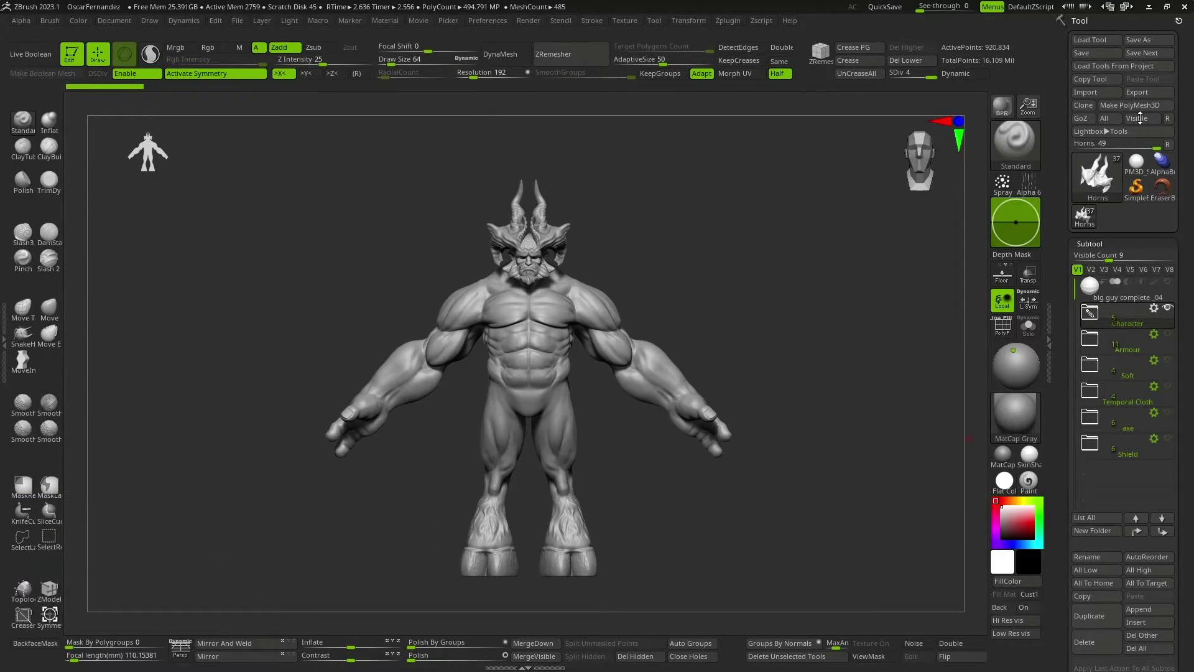
Unhide and expand the Character folder, then select the big guy complete_04 subtool
left_click(1167, 309, "shift")
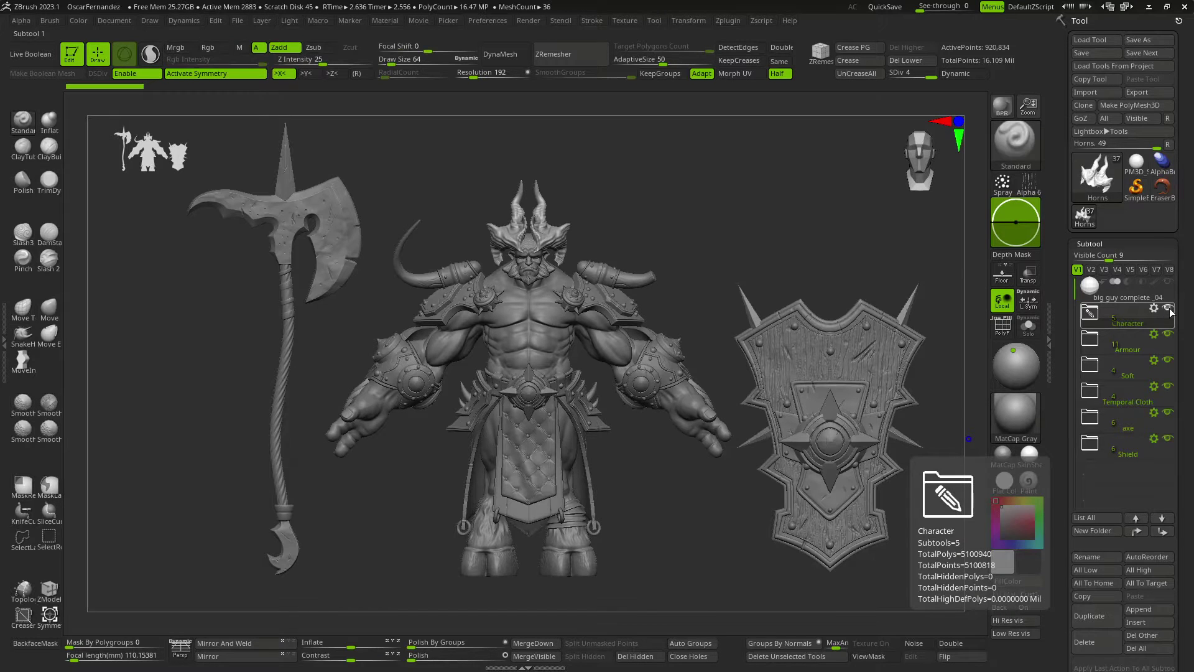
left_click(1170, 310, "shift")
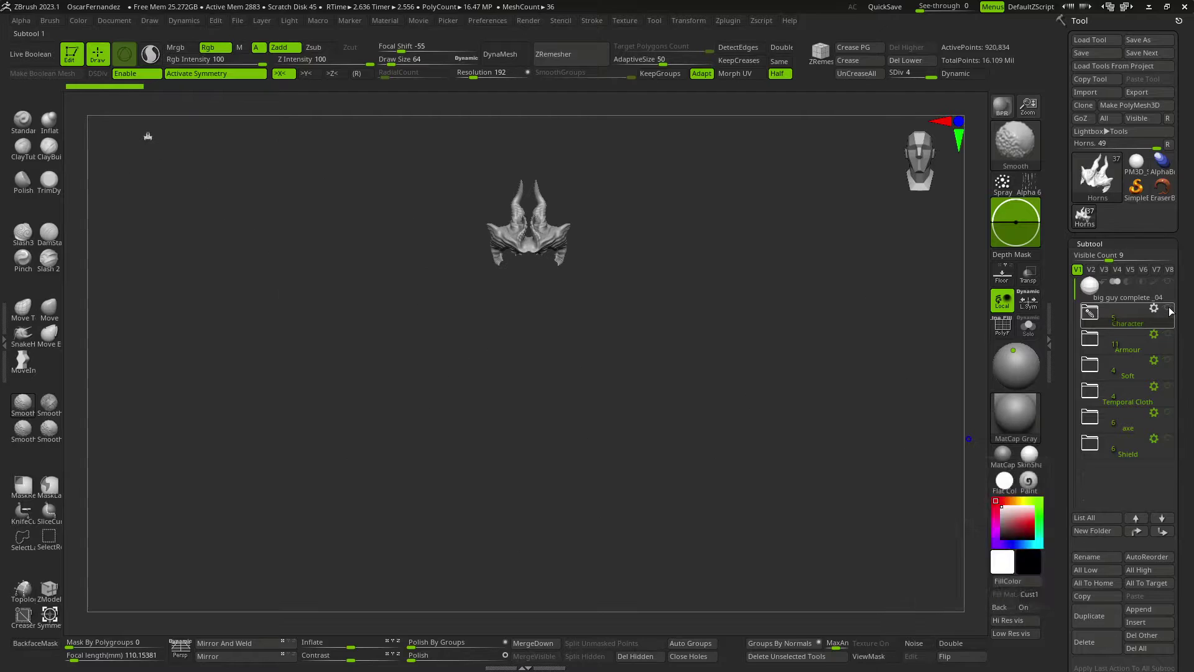
left_click(1169, 309)
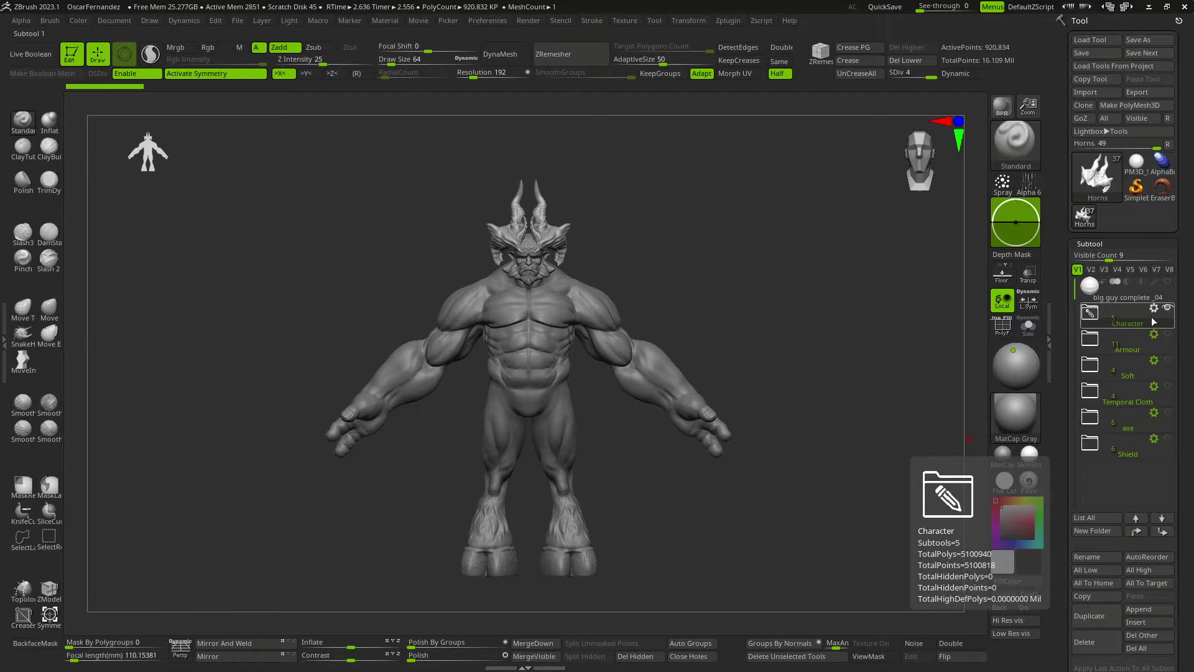
left_click(1154, 322)
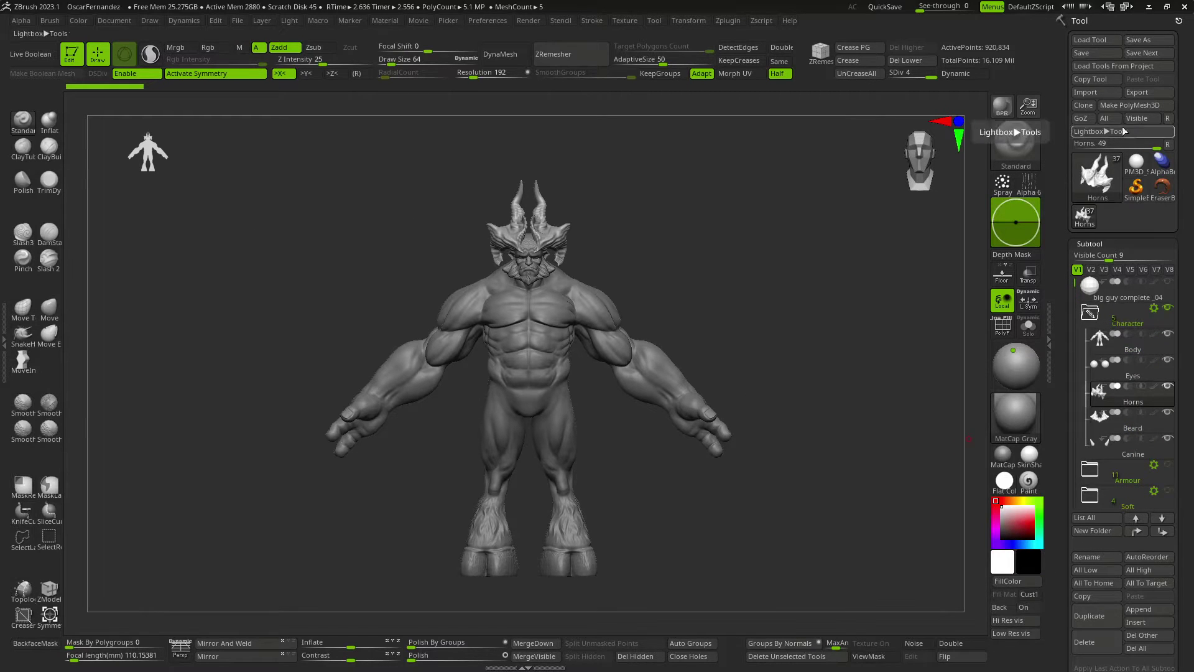
left_click(1120, 290)
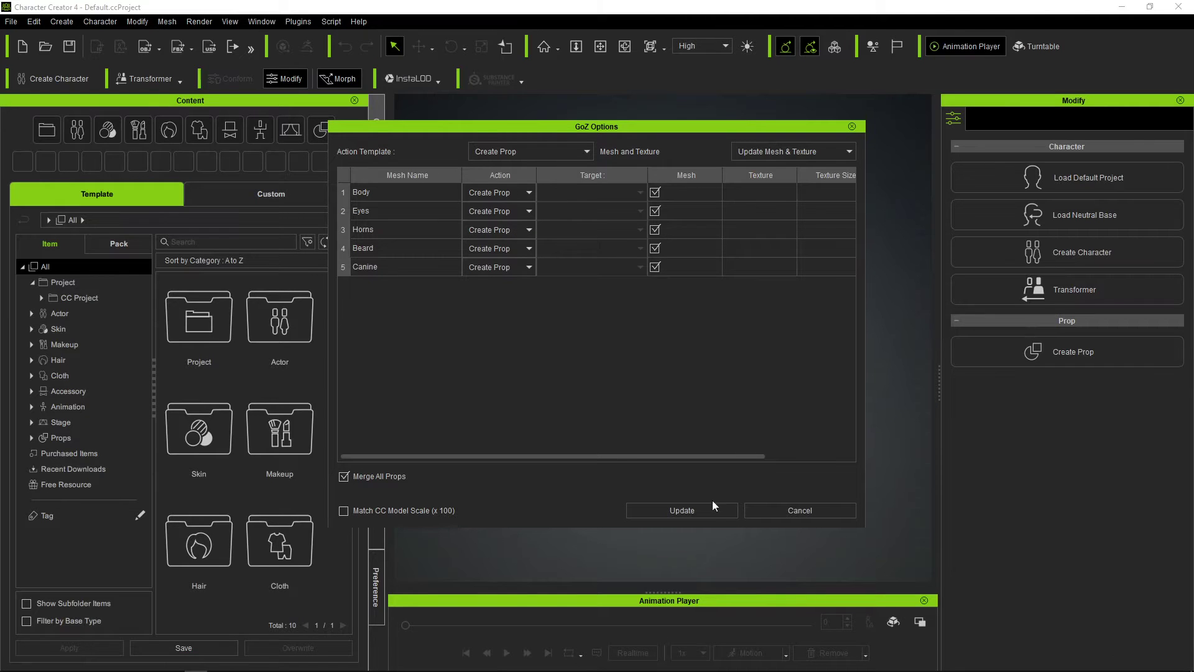
Import the GoZ meshes as a prop and load a normal map into the Body mesh's Bump slot
left_click(692, 510)
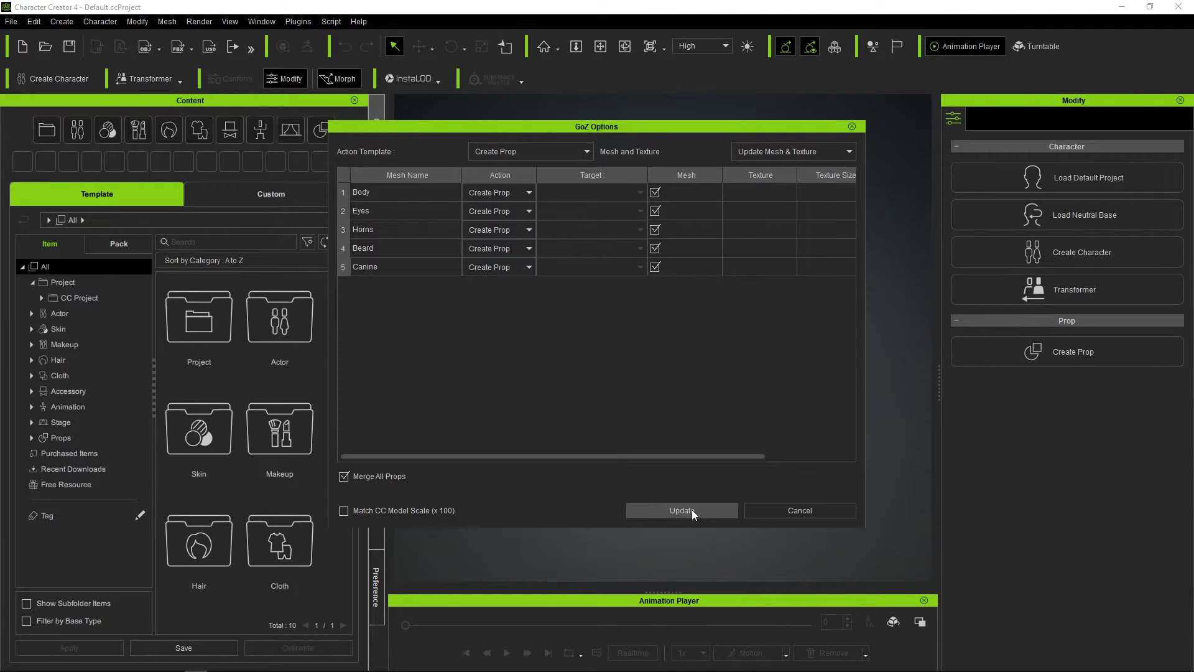
left_click(376, 207)
left_click(36, 206)
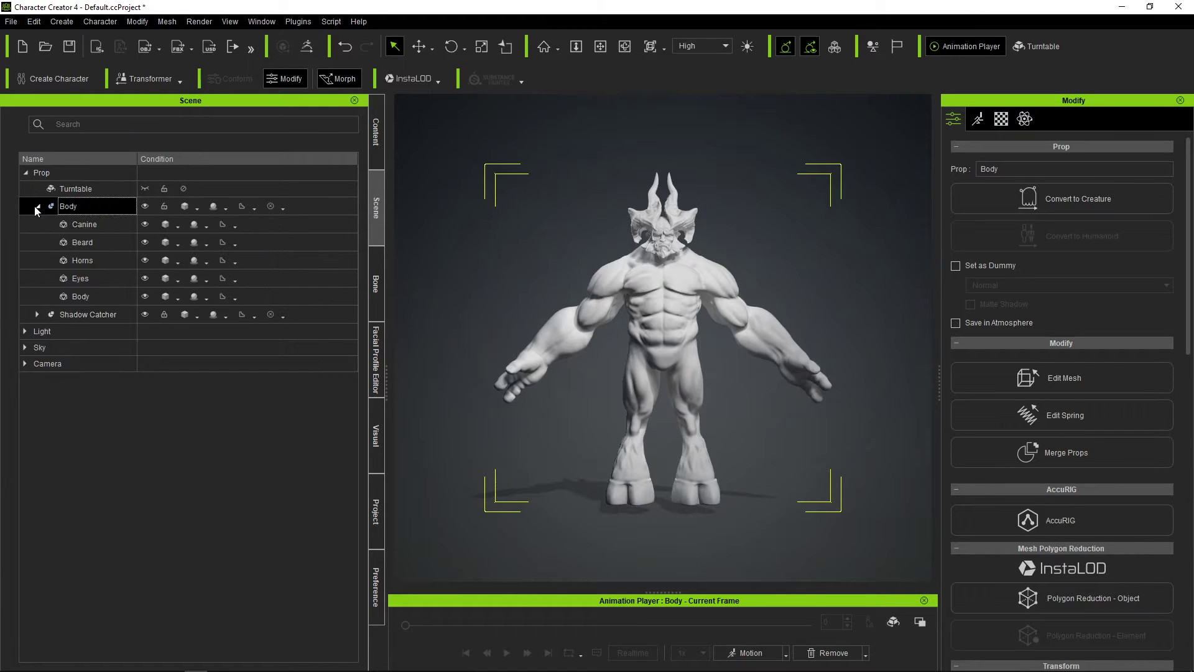
left_click(90, 296)
left_click(1002, 119)
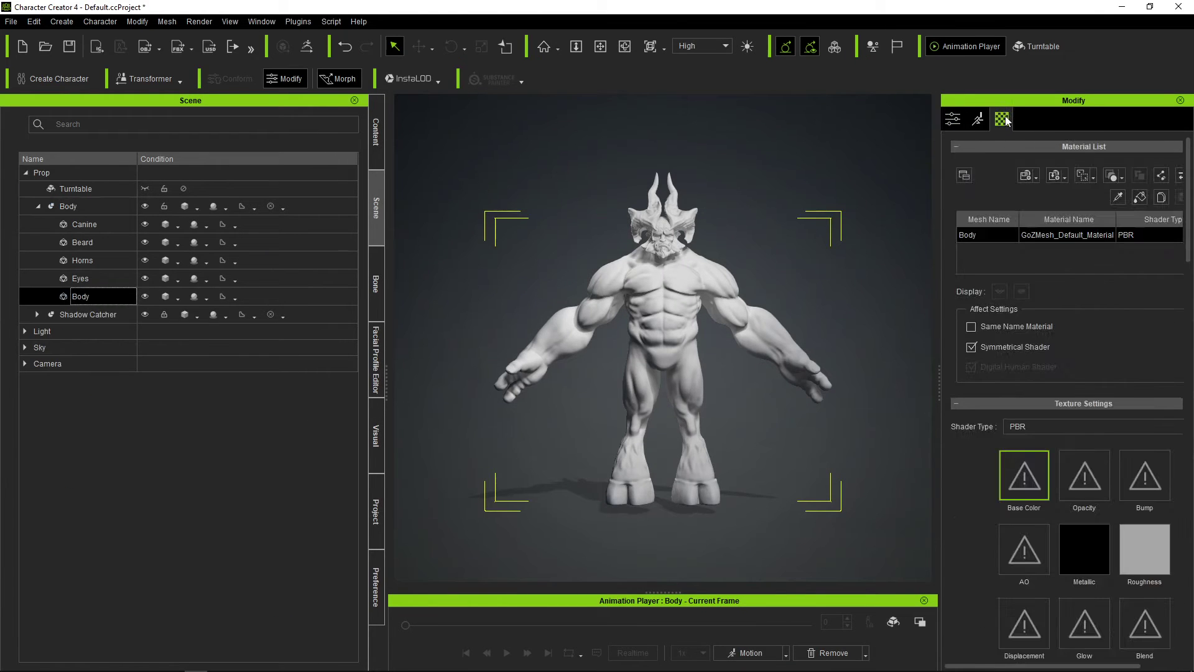
double_click(1153, 482)
double_click(213, 107)
left_click(789, 243)
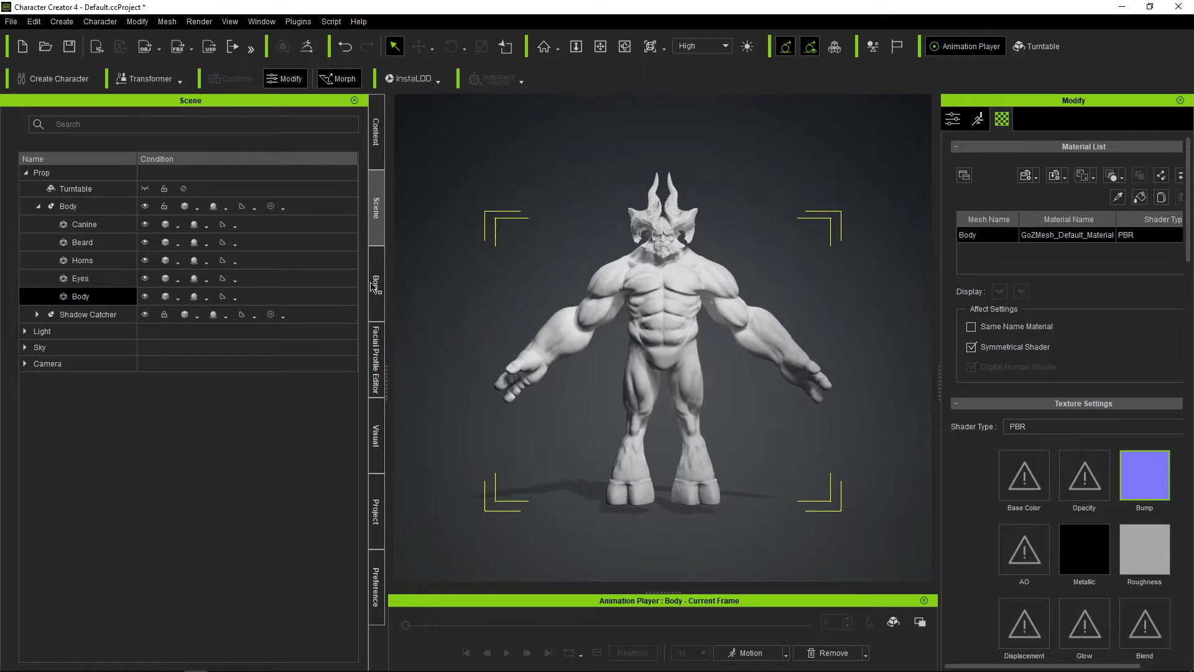
Load normal maps for the Horns and Beard meshes, then open AccuRIG for the Body prop
left_click(81, 260)
double_click(1144, 474)
double_click(267, 109)
left_click(789, 243)
left_click(110, 242)
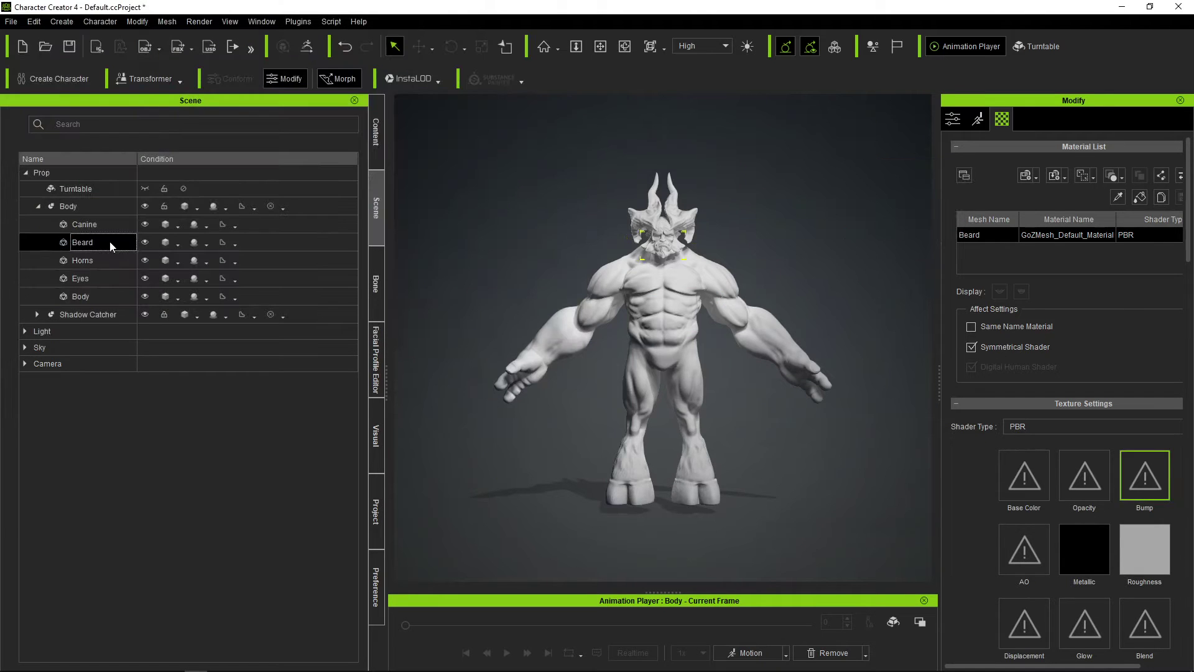
double_click(1144, 475)
double_click(147, 106)
left_click(788, 243)
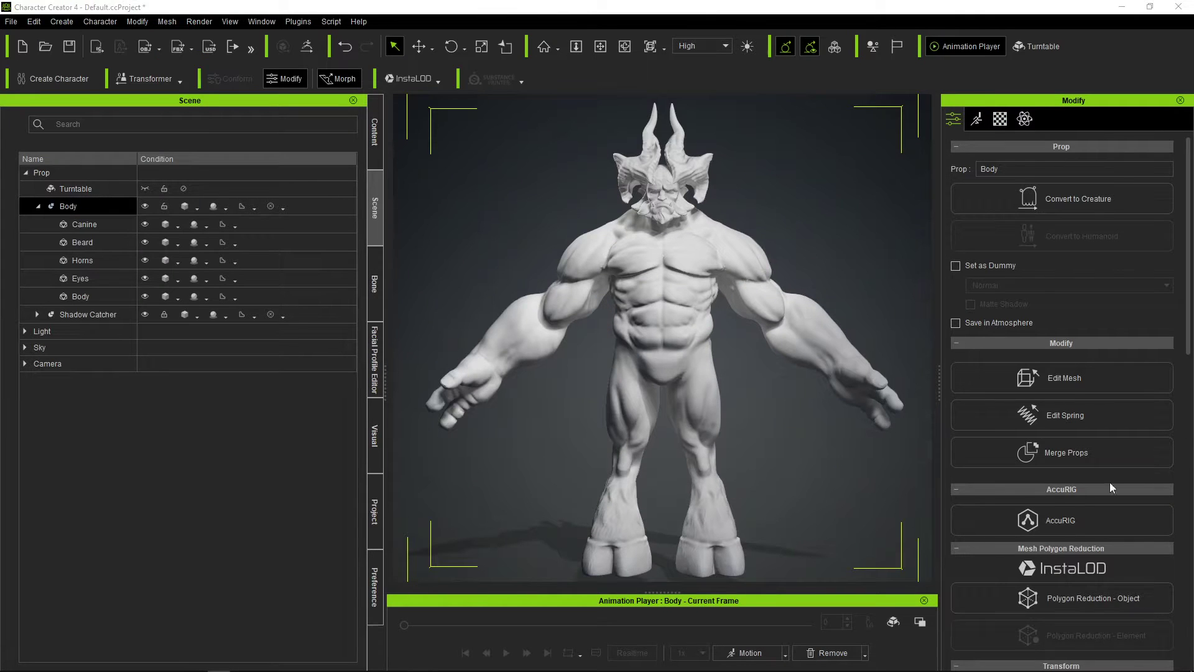
left_click(1010, 523)
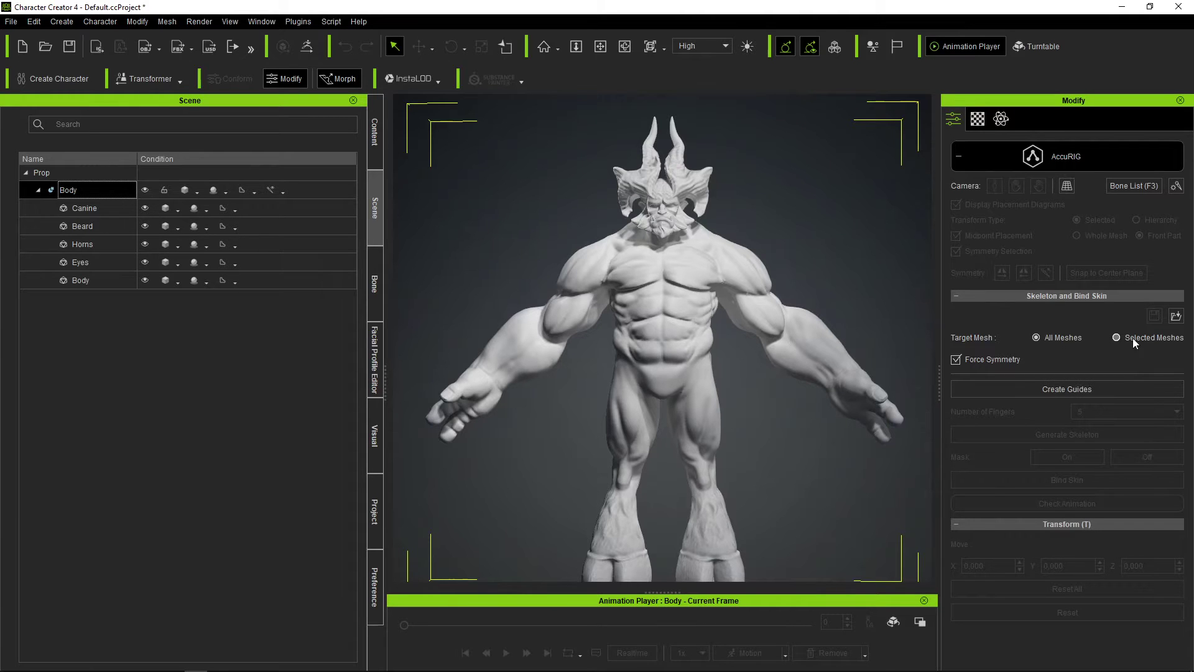
Create joint guides and move the neck and neck-base guides up into the neck
left_click(1073, 388)
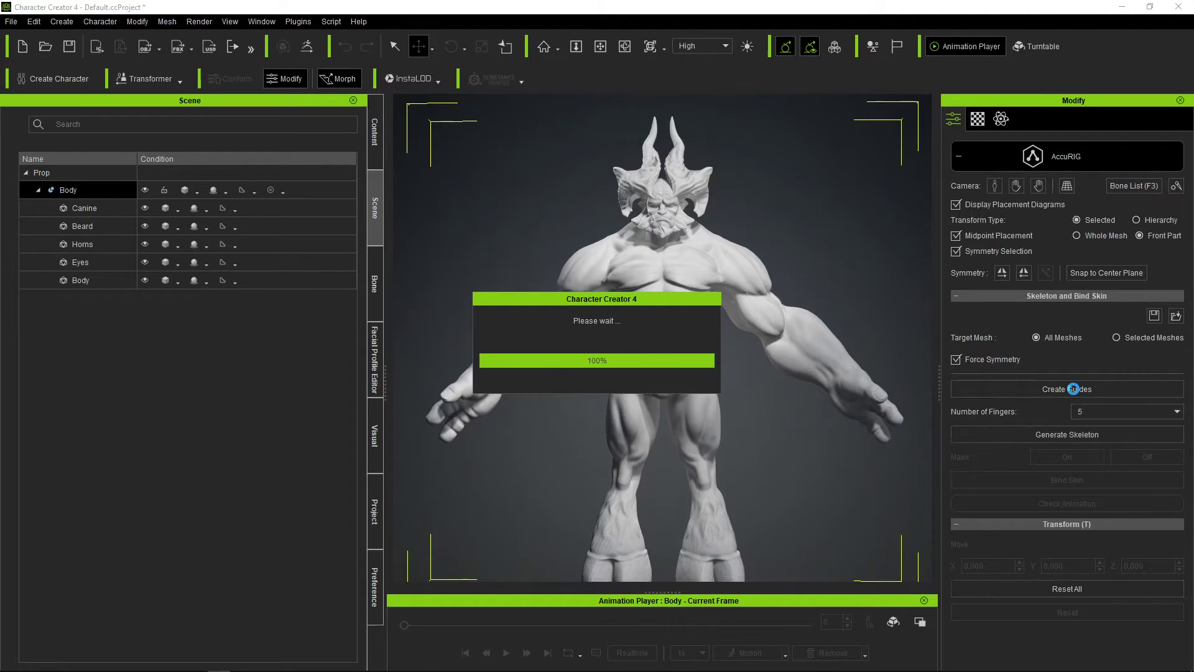
scroll(659, 189, "up", 5)
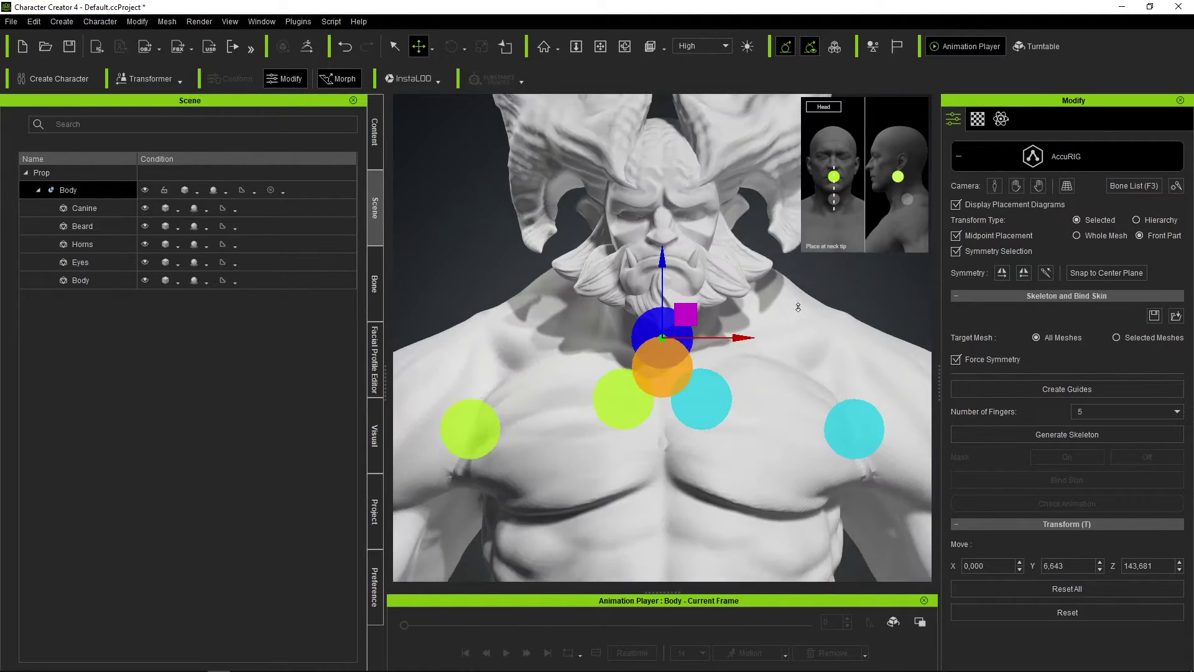
left_click_drag(663, 261, 661, 204)
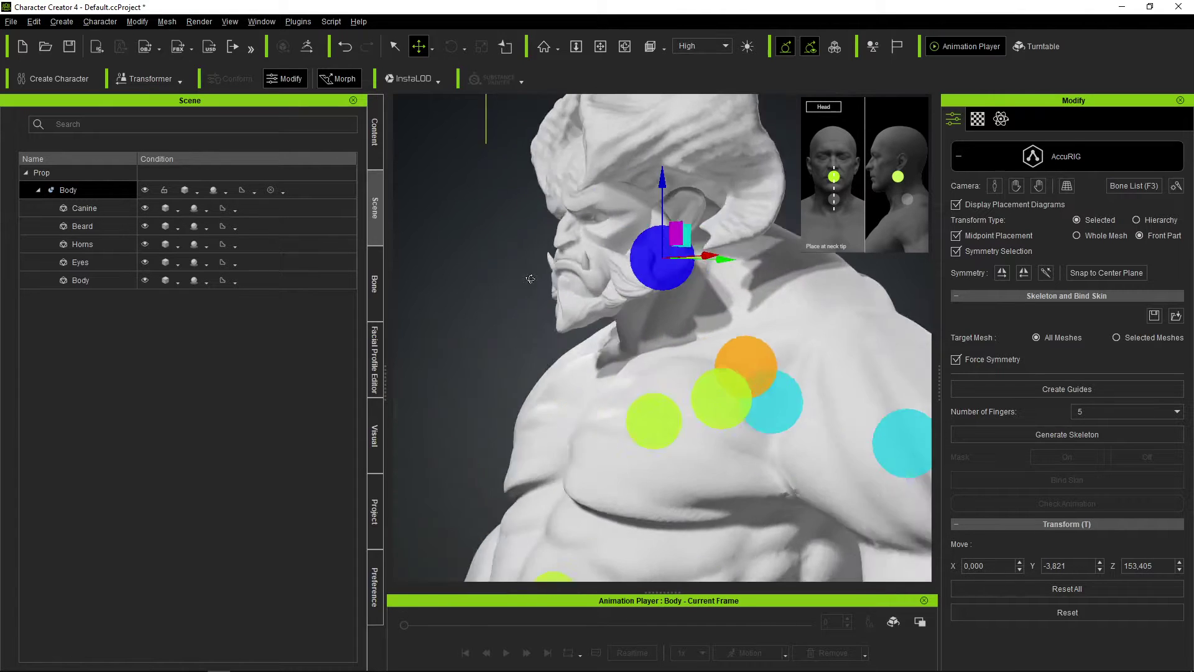
right_click_drag(660, 176, 617, 323)
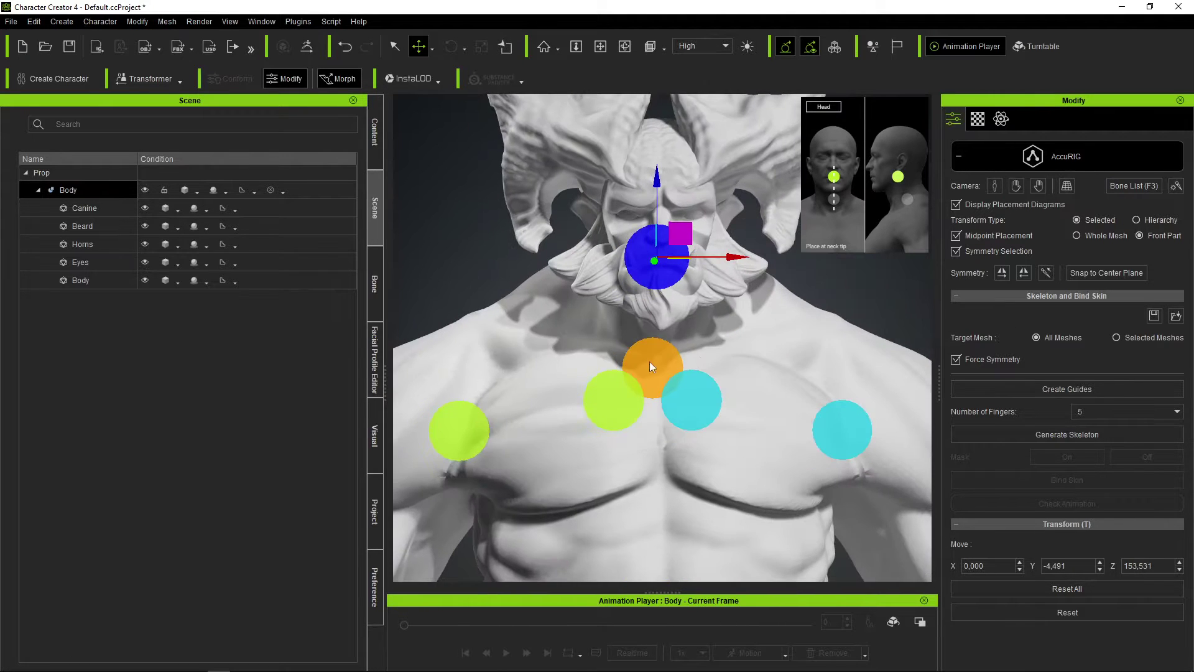
left_click(649, 360)
left_click_drag(663, 256, 664, 222)
right_click_drag(664, 222, 661, 376)
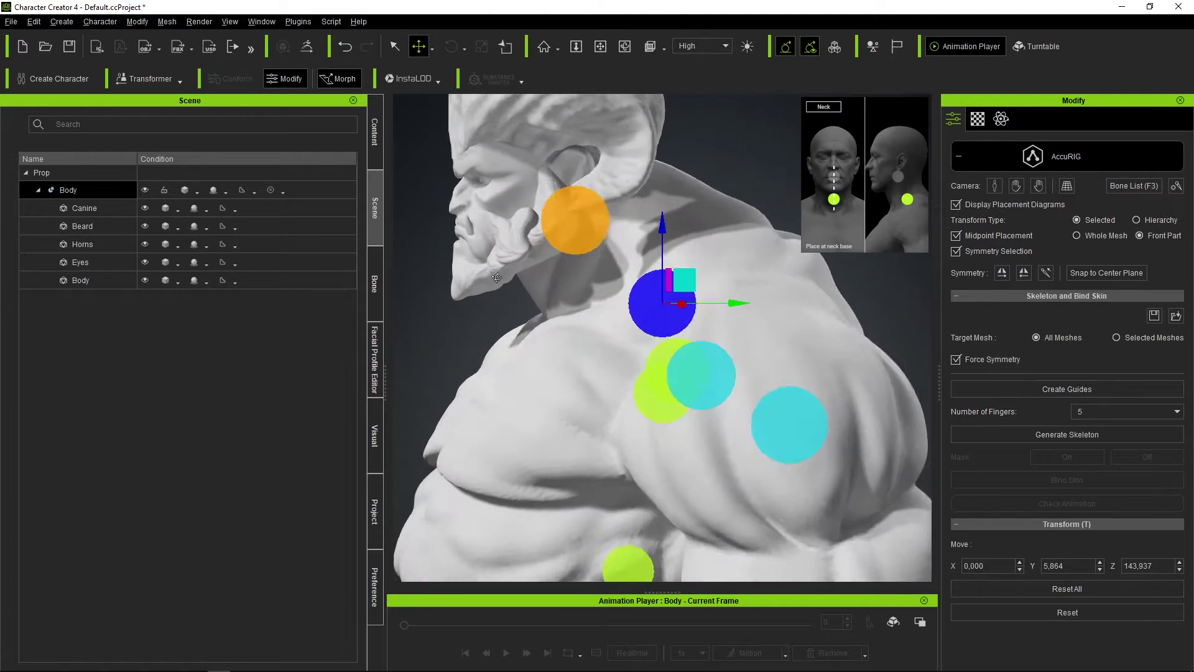
left_click_drag(662, 376, 683, 266)
left_click_drag(762, 268, 711, 268)
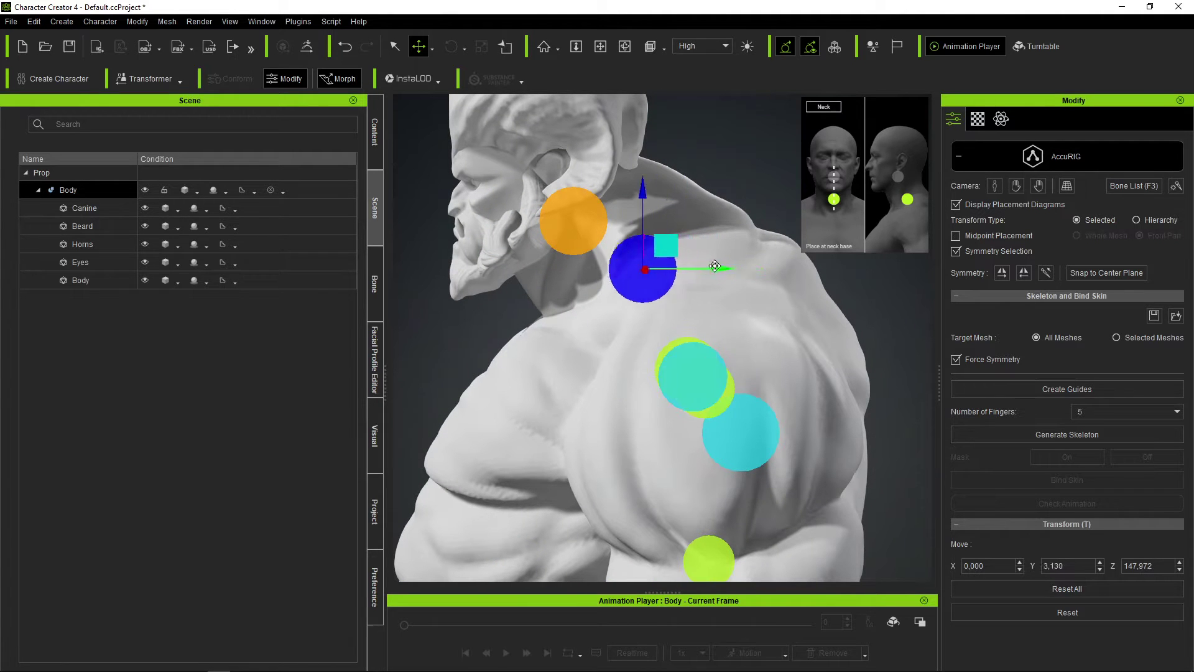
mouse_move(711, 268)
right_mouse_down()
mouse_move(502, 319)
mouse_move(913, 316)
right_mouse_up()
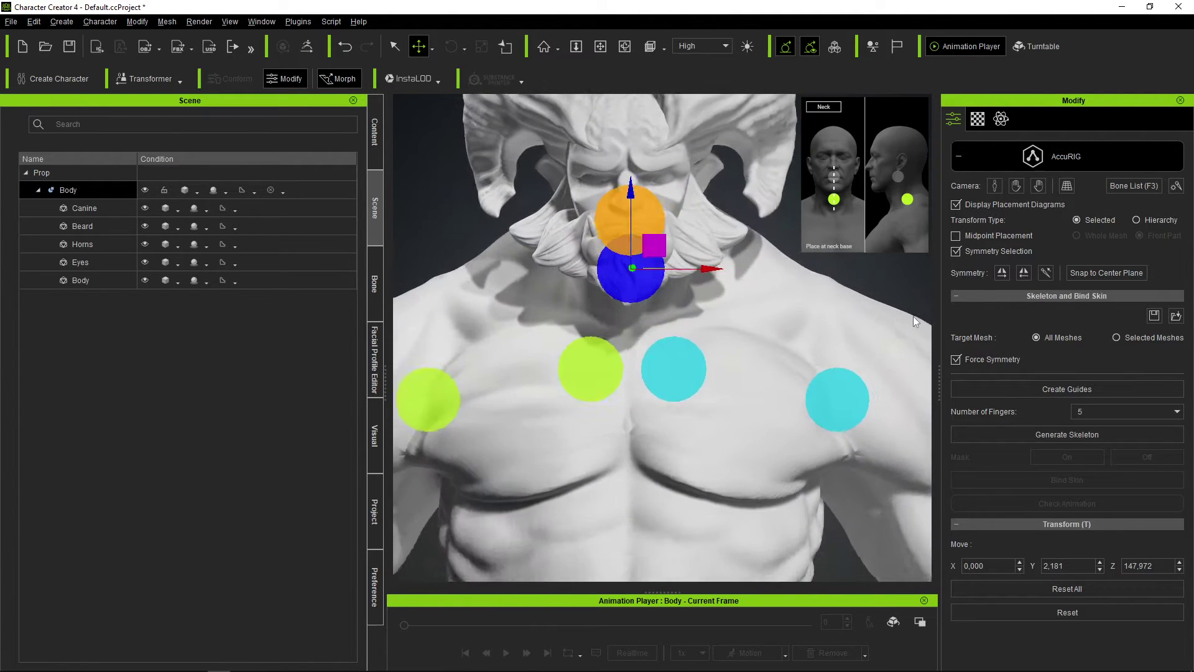
Fit the collarbone guides into the shoulders, then step through the hip, knee and ankle guides
left_click(707, 446)
mouse_move(727, 414)
left_mouse_down()
mouse_move(723, 390)
mouse_move(757, 390)
left_mouse_up()
right_click_drag(863, 317, 746, 320)
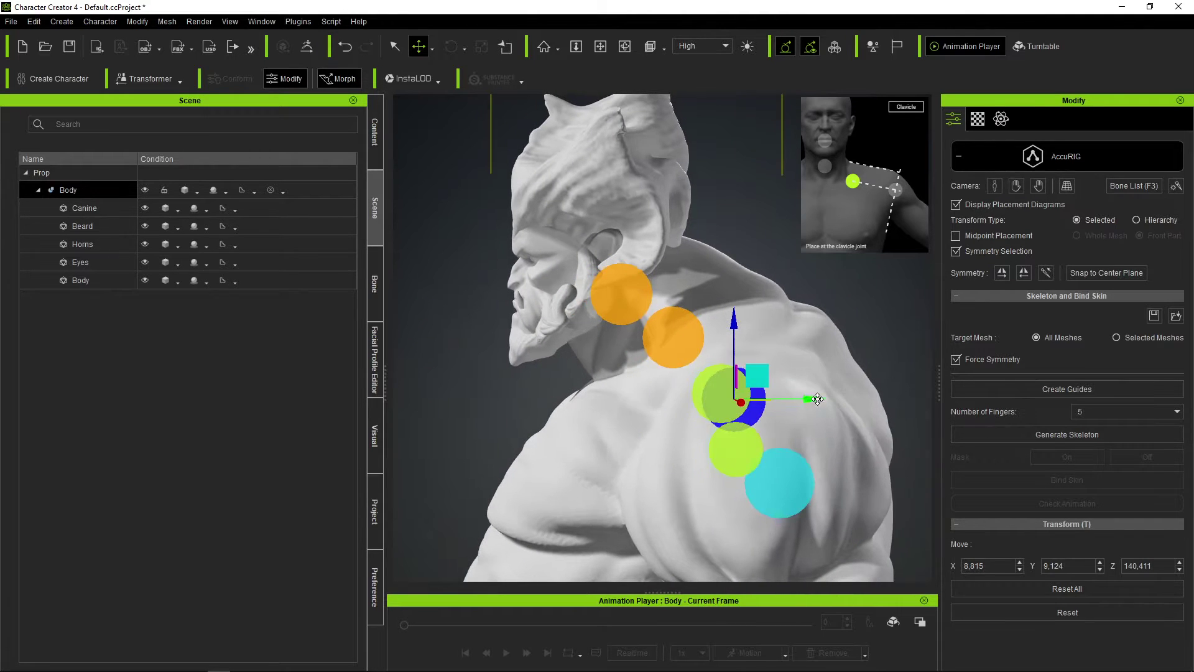
left_click_drag(771, 398, 641, 395)
right_click_drag(641, 394, 940, 400)
key("Tab")
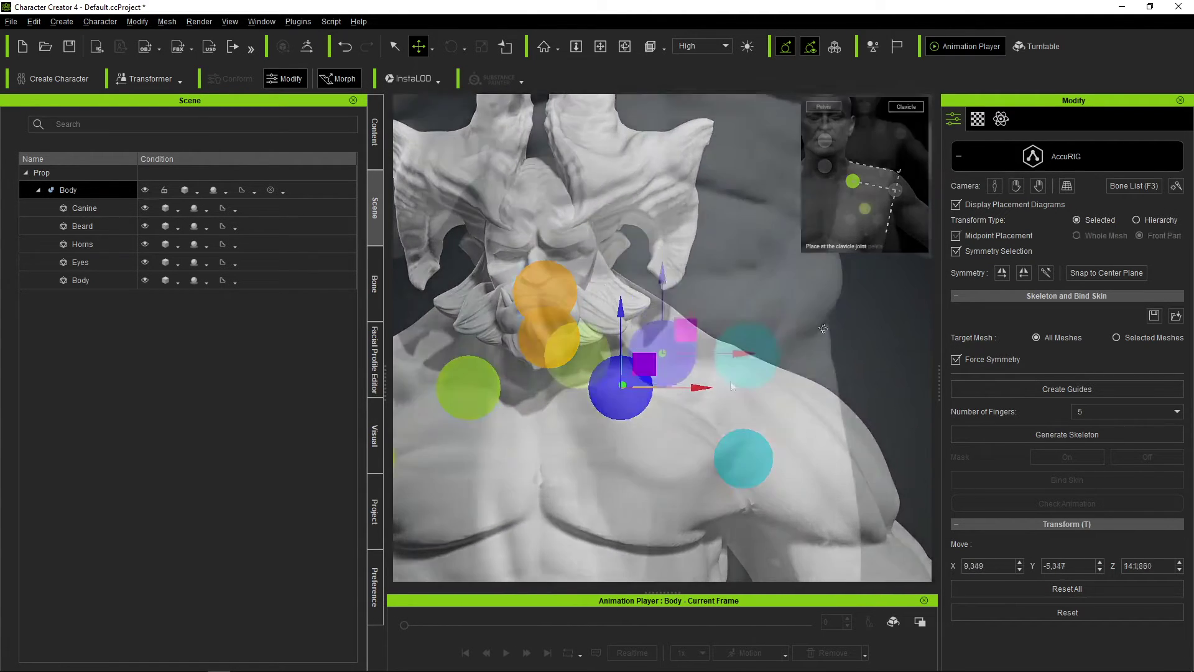
key("Tab")
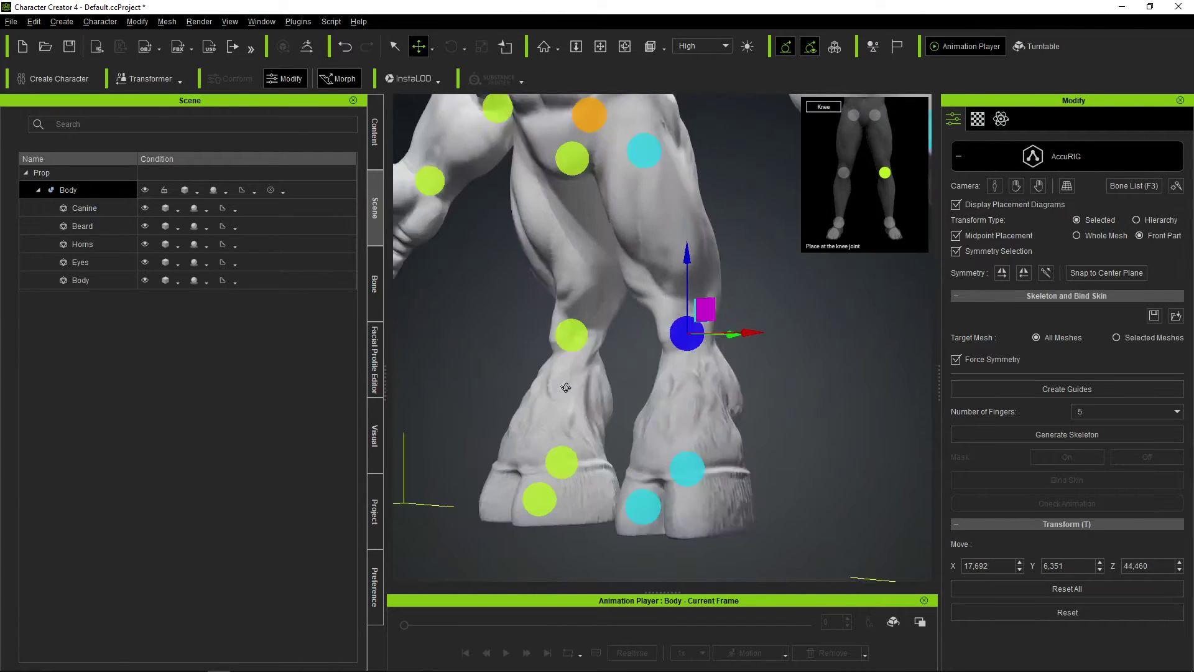
key("Tab")
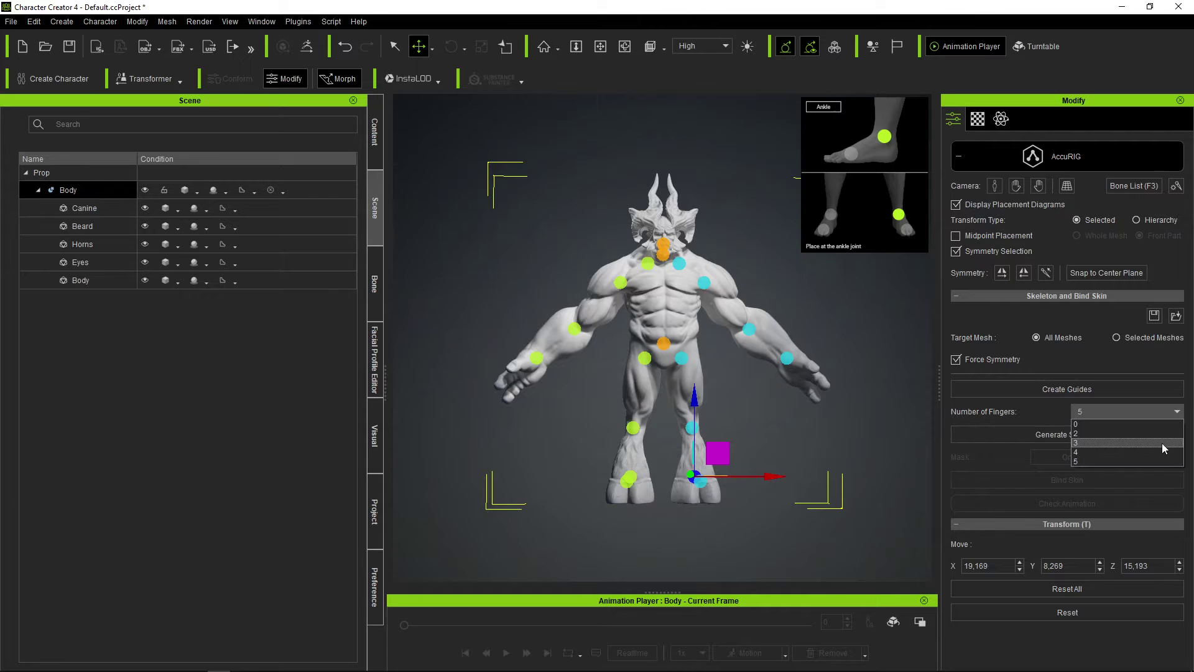
Generate the skeleton from the guides and frame the view on the left hand's palm guide
left_click(1064, 435)
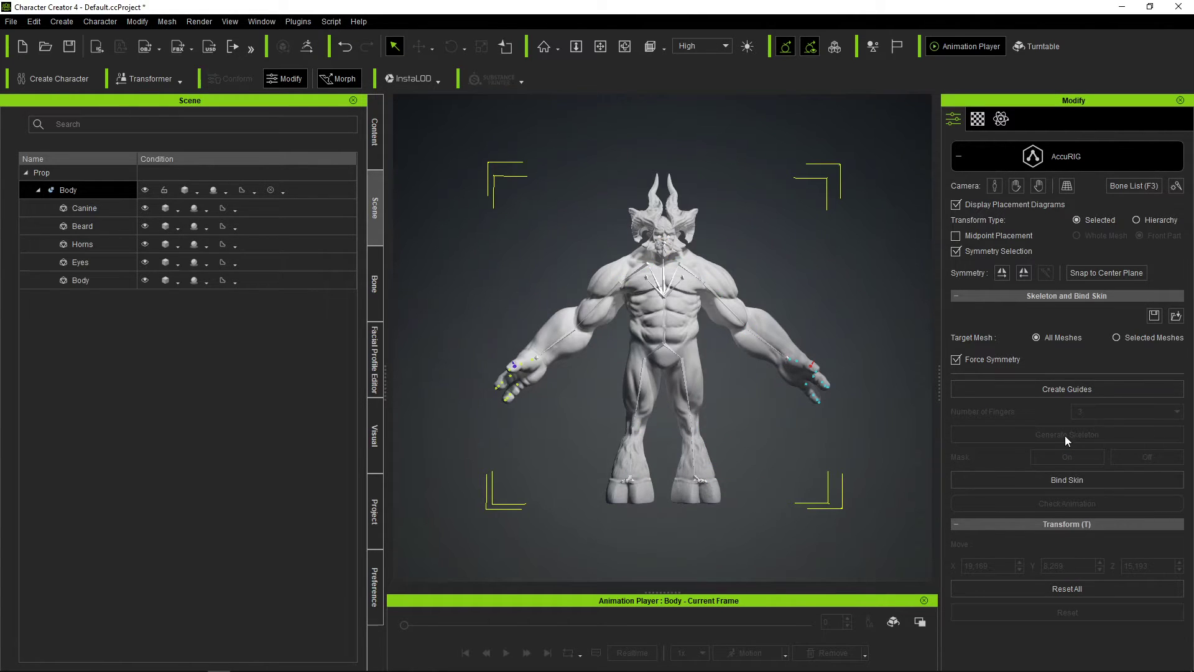
scroll(826, 428, "up", 5)
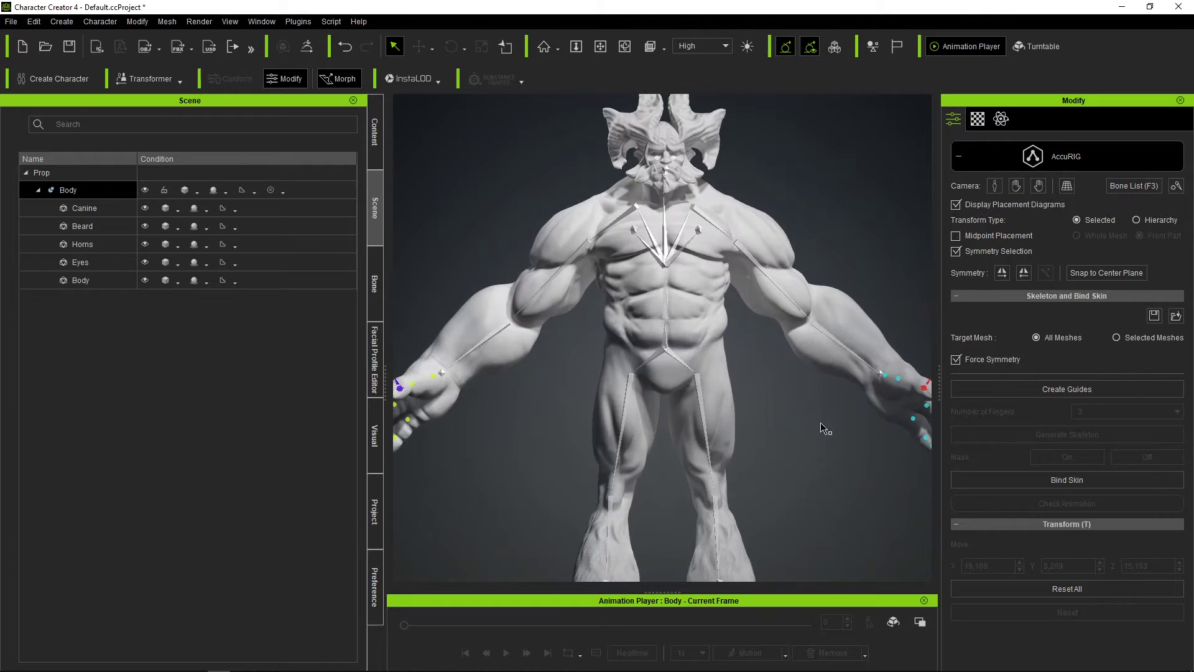
right_click_drag(825, 428, 687, 388)
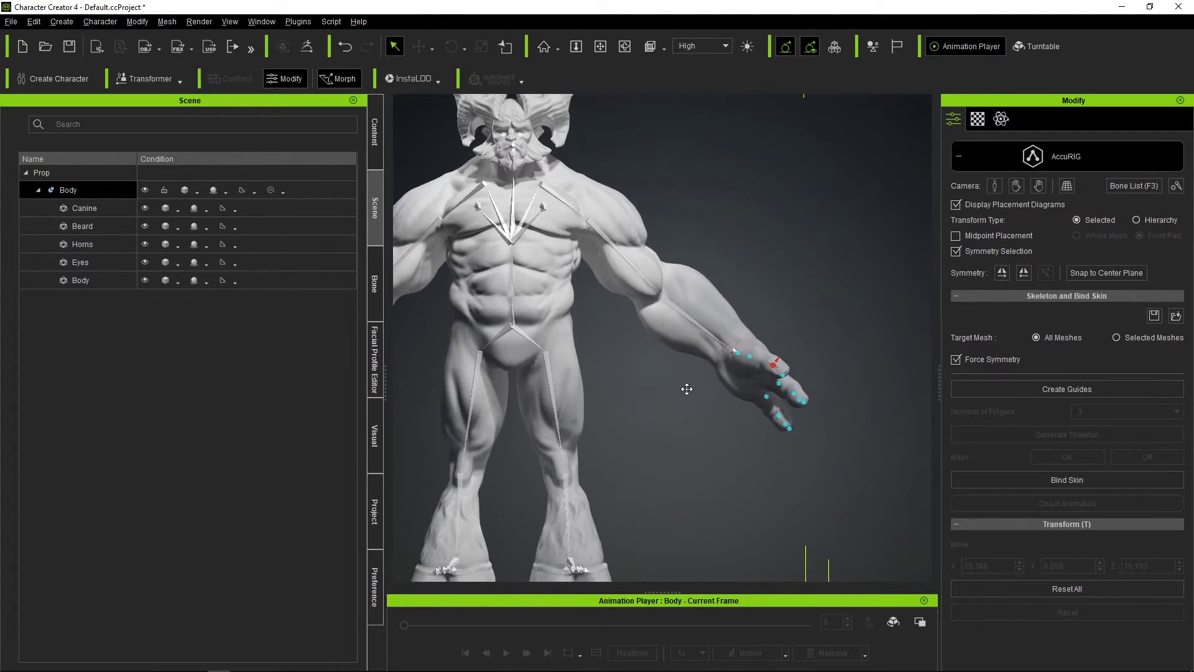
left_click(1016, 186)
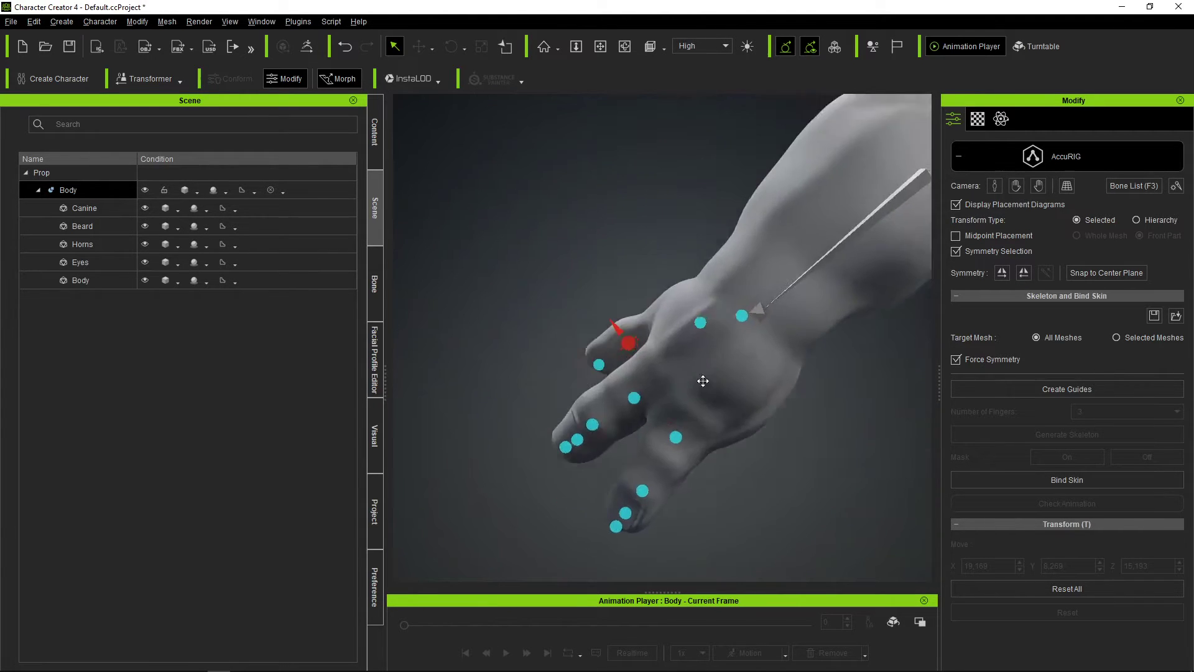
left_click(702, 381)
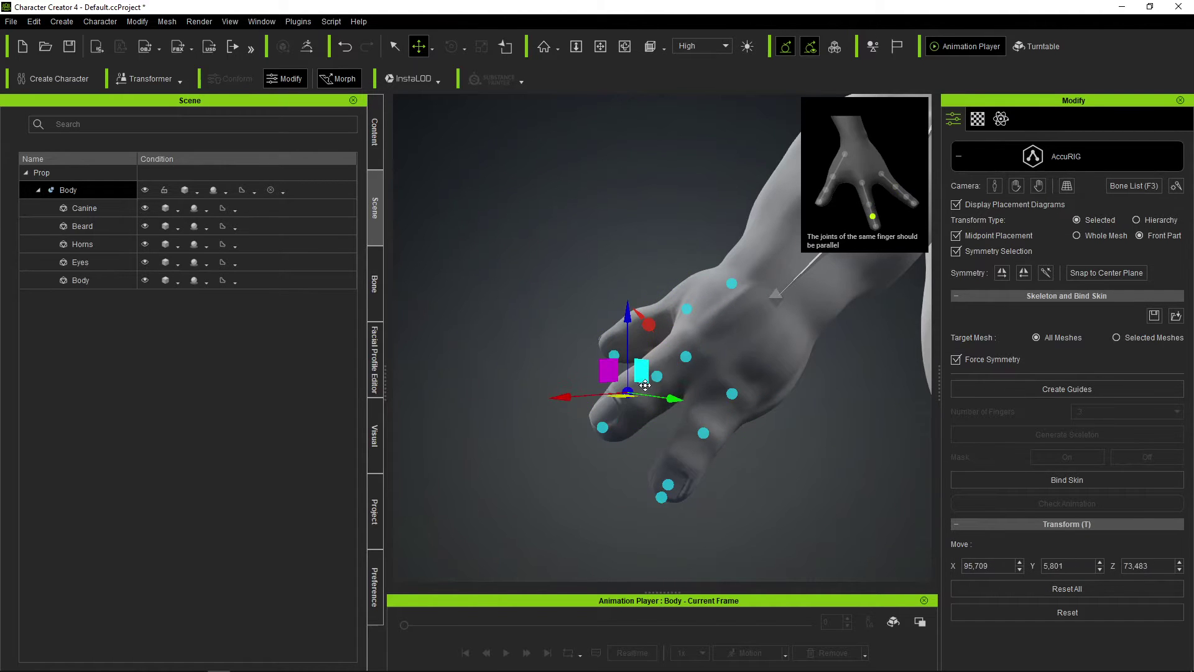
Rotate the thumb joint guide perpendicular to the nail, then return to Move and orbit out
left_click(700, 444)
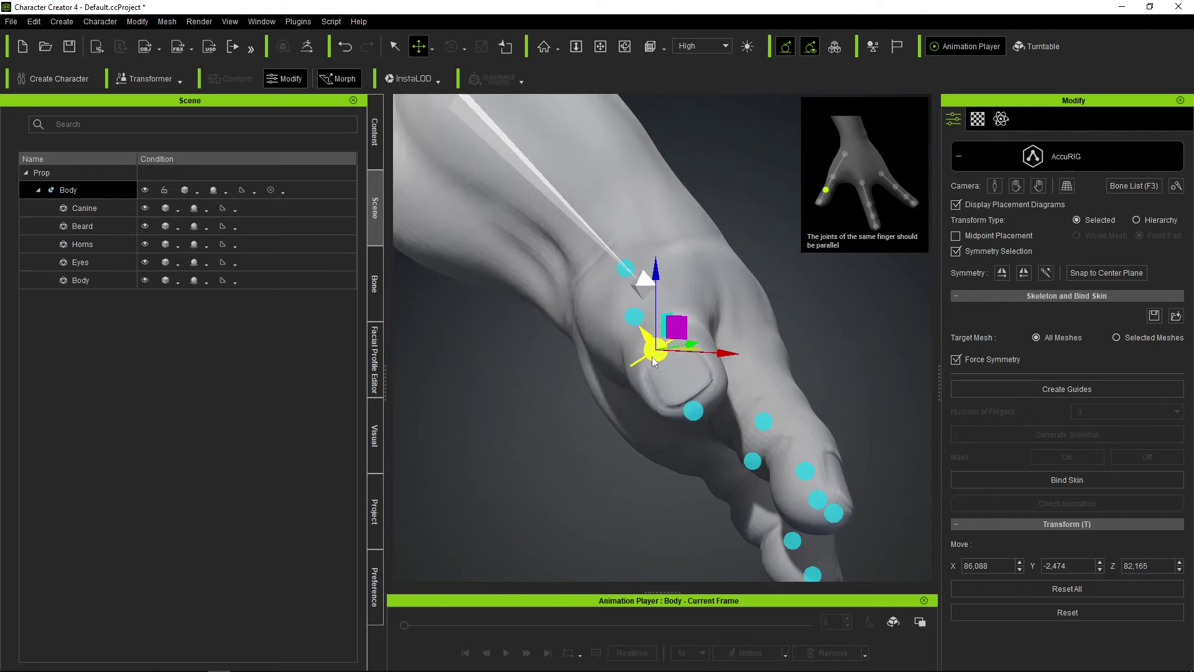
key("e")
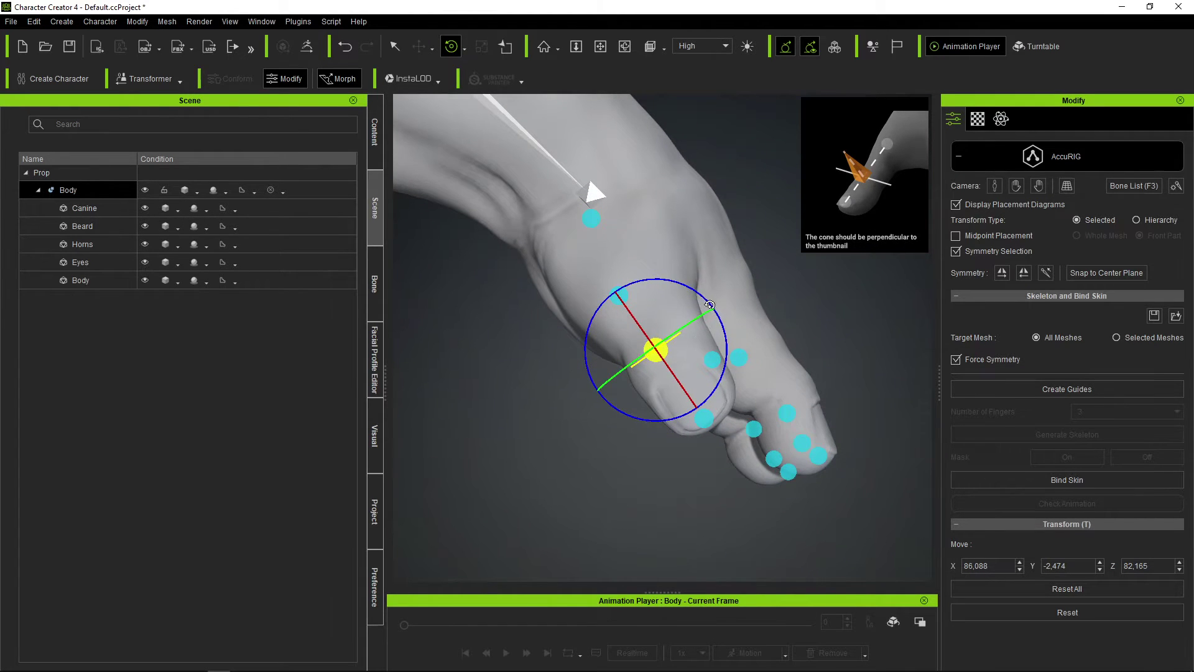
key("w")
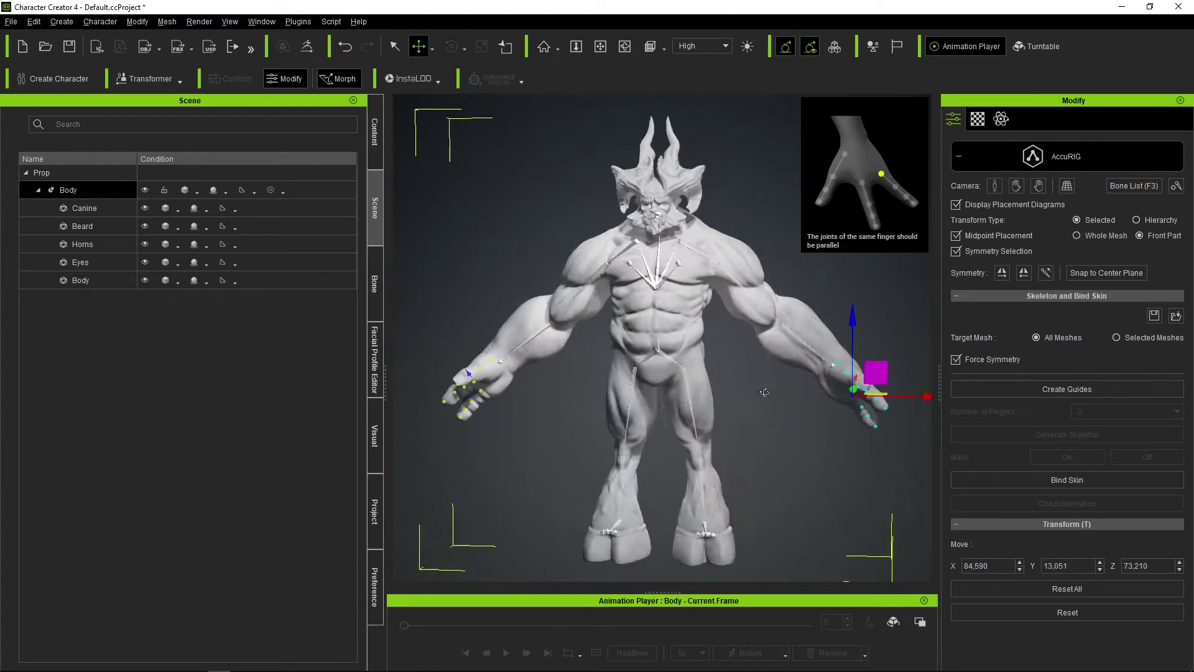
right_click_drag(765, 393, 719, 389)
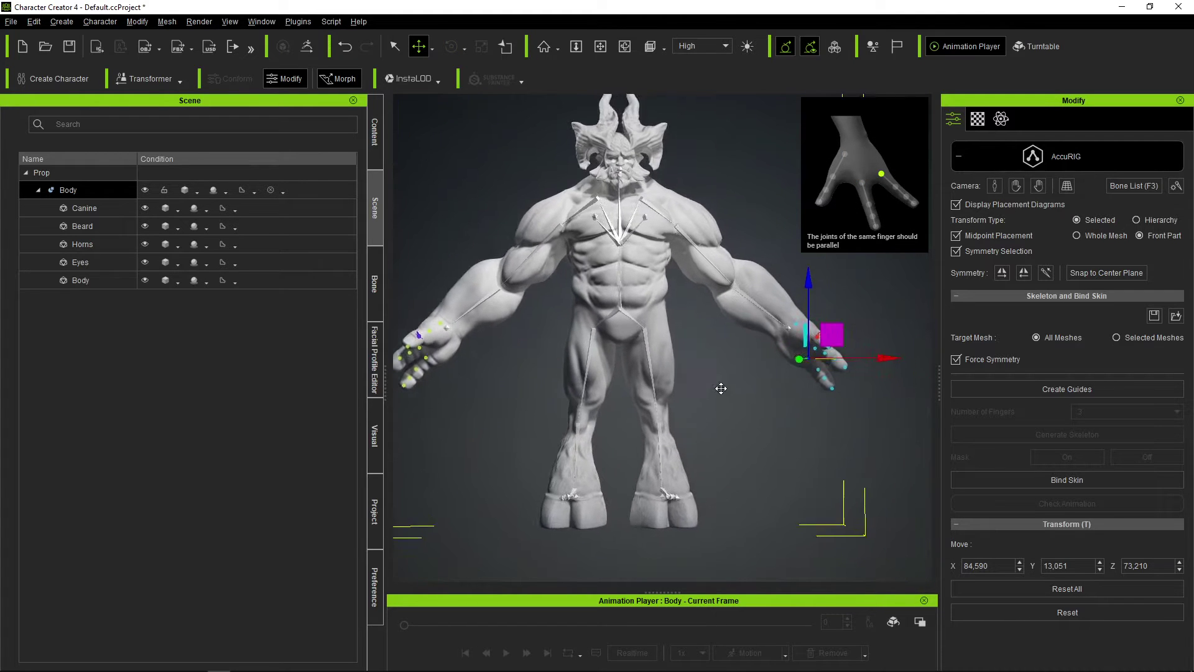
Bind the skin to the skeleton and test the rig by playing the Walk_M motion
left_click(1054, 482)
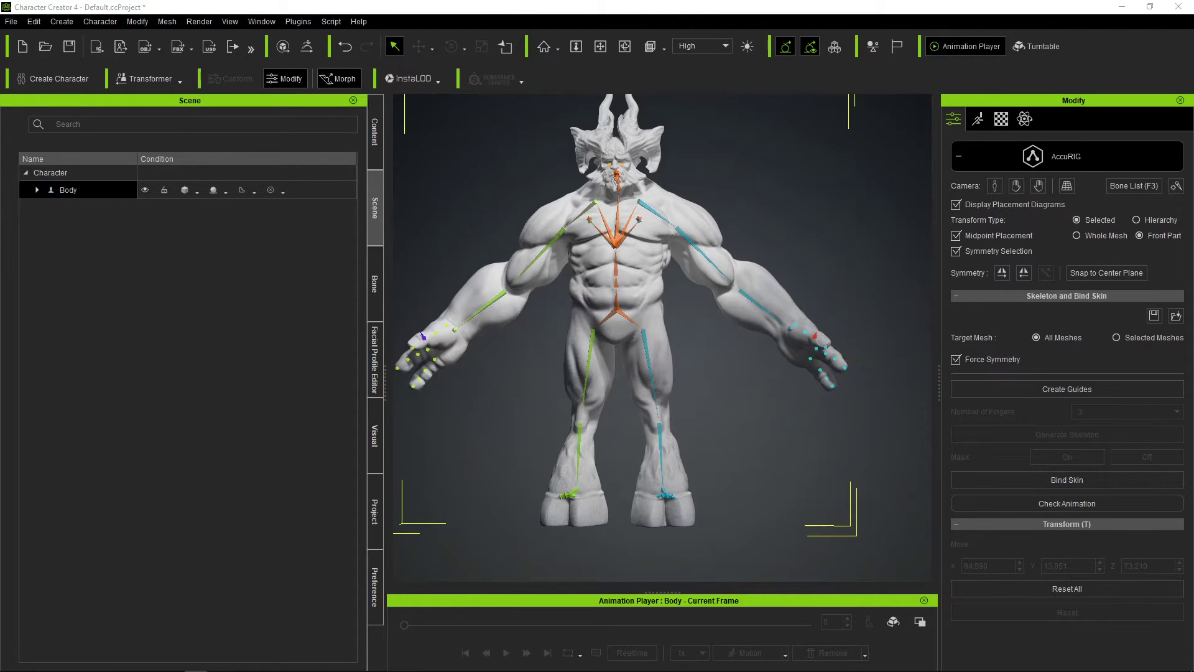
left_click(1038, 503)
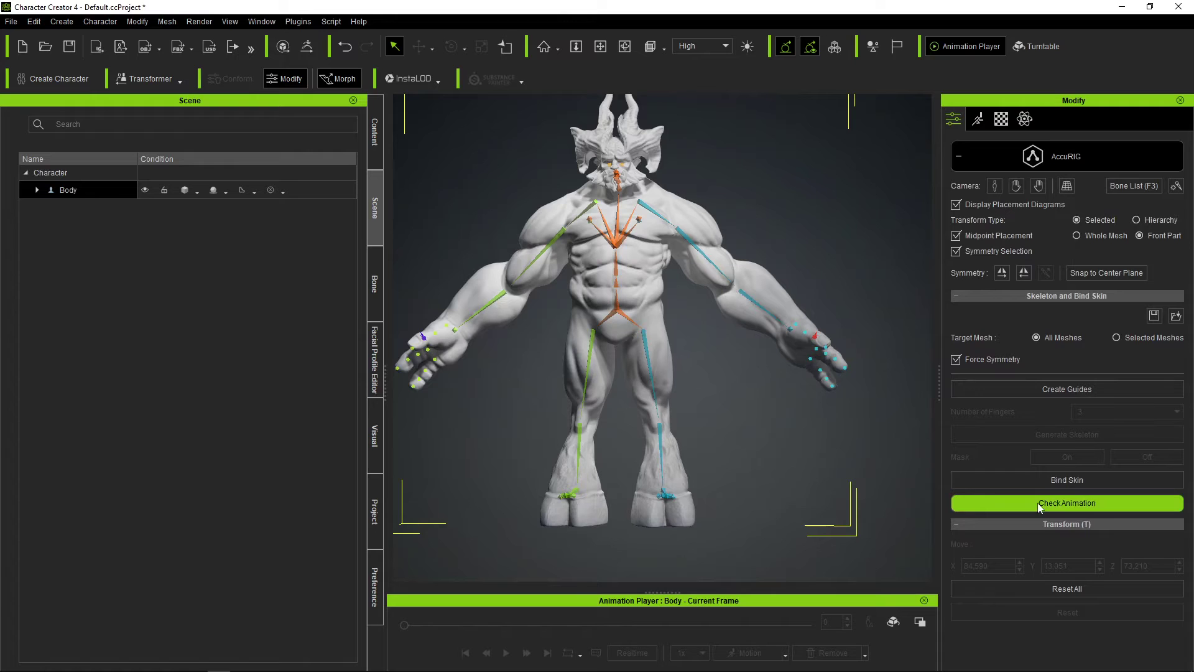
right_click(829, 450)
left_click(770, 514)
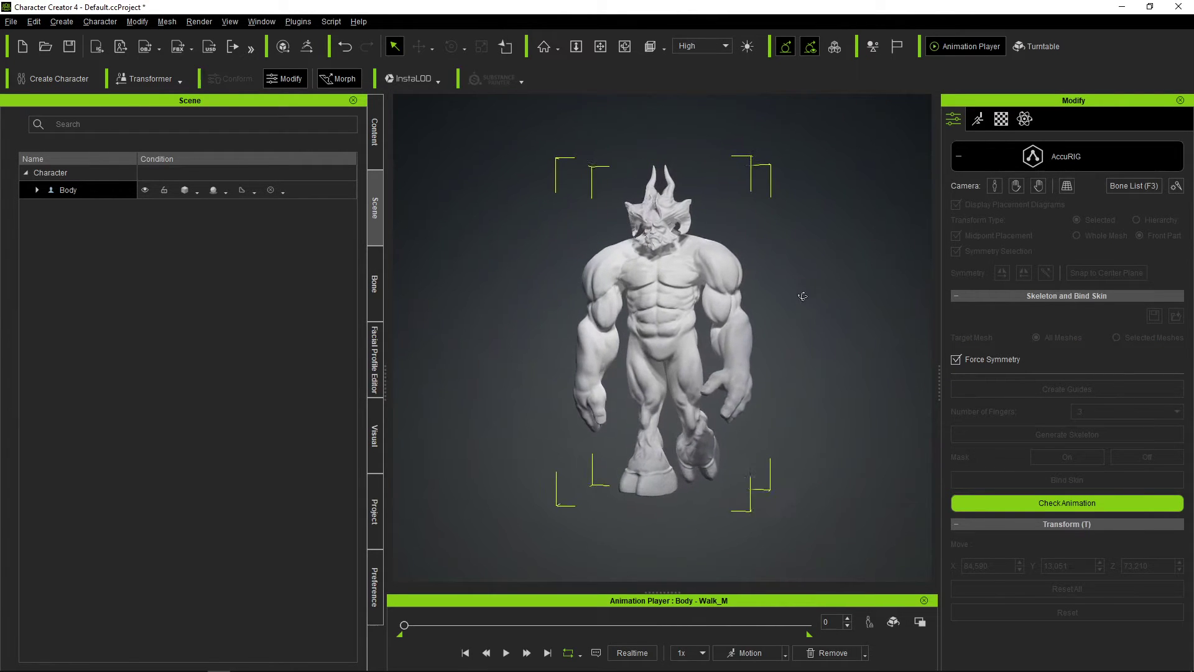
left_click(506, 652)
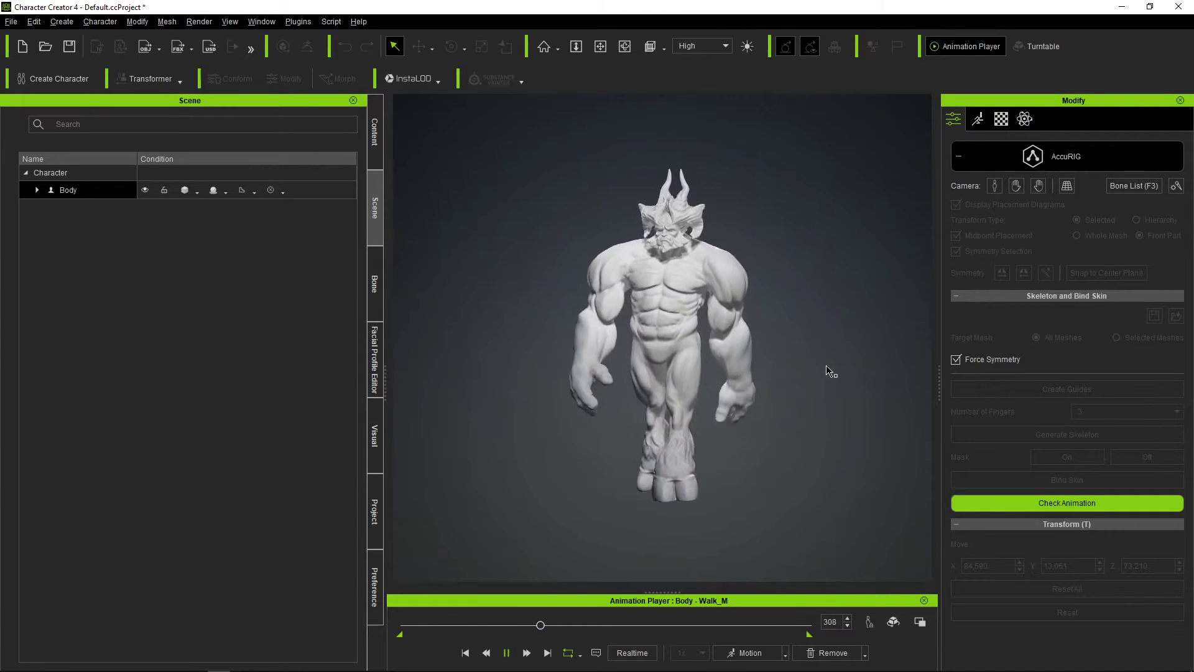
right_click_drag(827, 373, 465, 359)
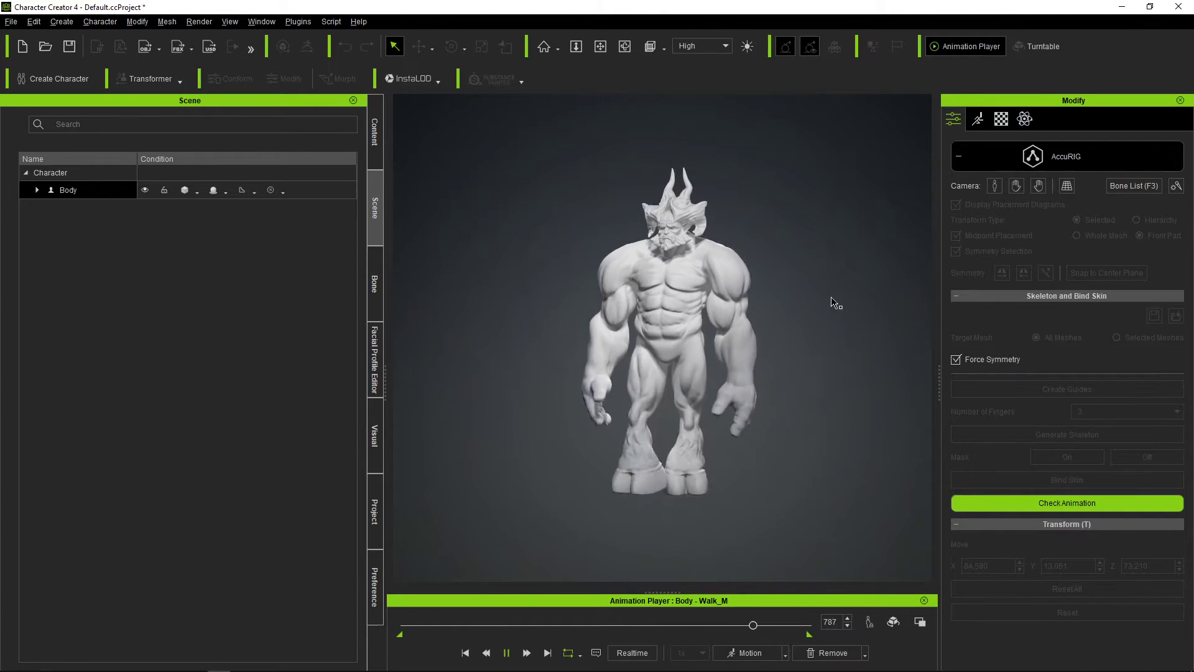
Exit AccuRIG rig testing and open the character's Pose Offset settings with Mirror enabled
left_click(1032, 159)
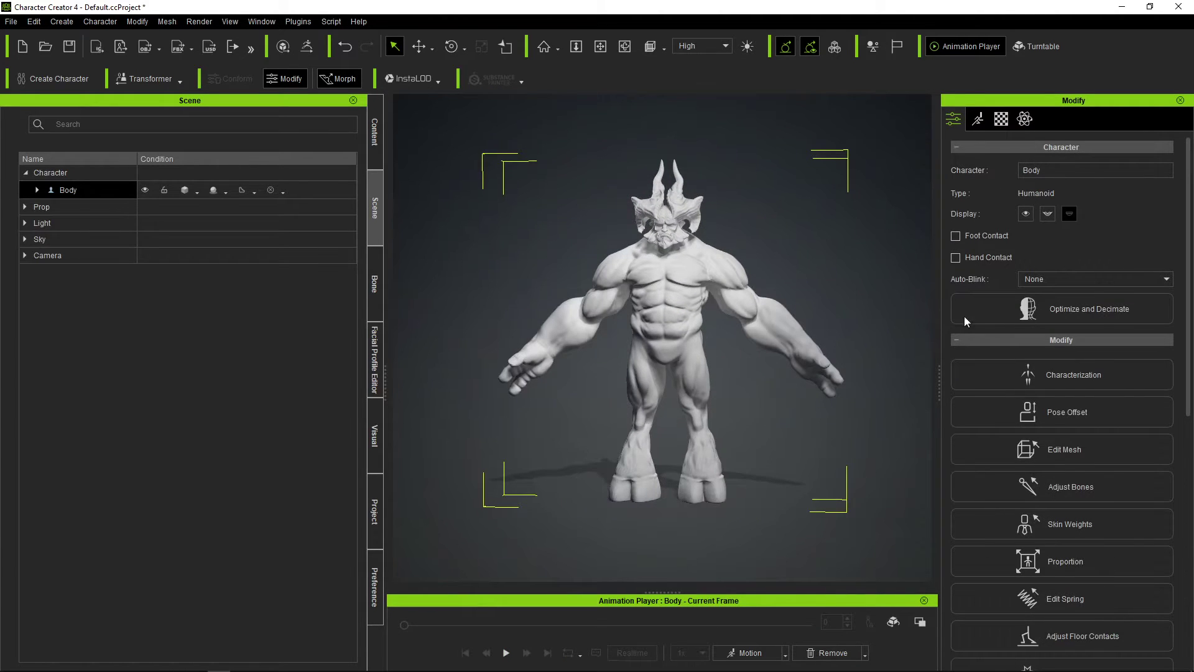
right_click(714, 411)
left_click(854, 435)
left_click(1057, 413)
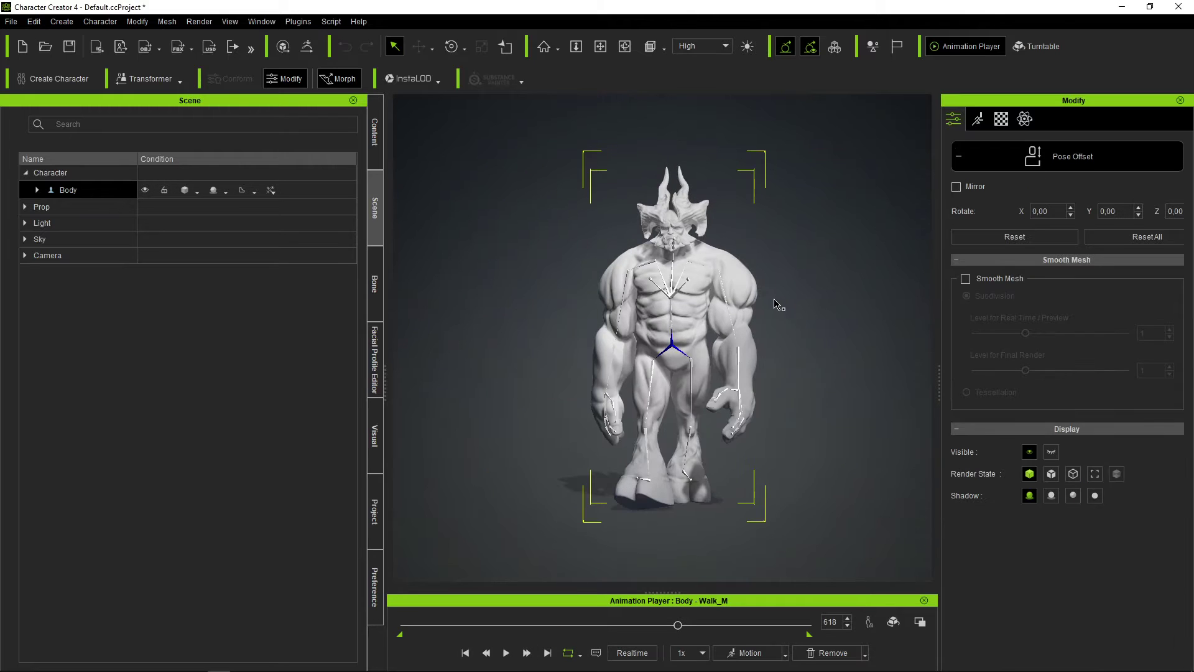
scroll(707, 270, "up", 2)
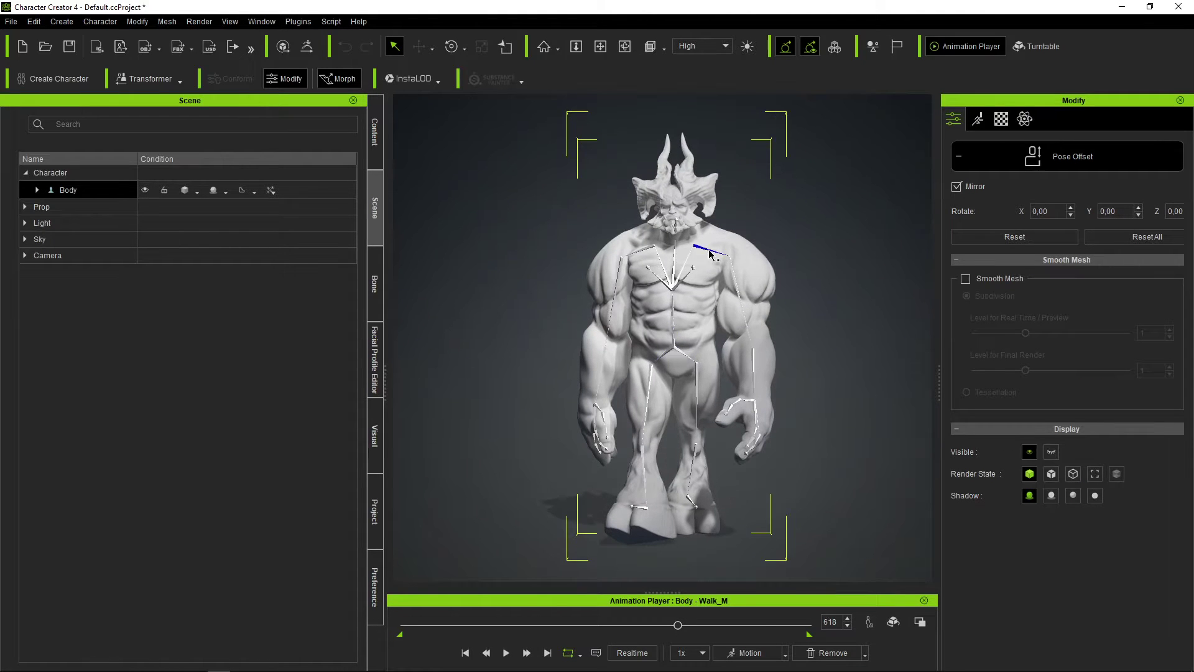
Rotate the shoulder, arm, chest and hip bones, previewing the offsets on the walk
left_click_drag(716, 264, 721, 262)
mouse_move(722, 261)
right_mouse_down()
mouse_move(734, 251)
mouse_move(784, 269)
mouse_move(565, 343)
mouse_move(855, 288)
mouse_move(749, 309)
mouse_move(819, 412)
mouse_move(491, 311)
right_mouse_up()
left_click(722, 395)
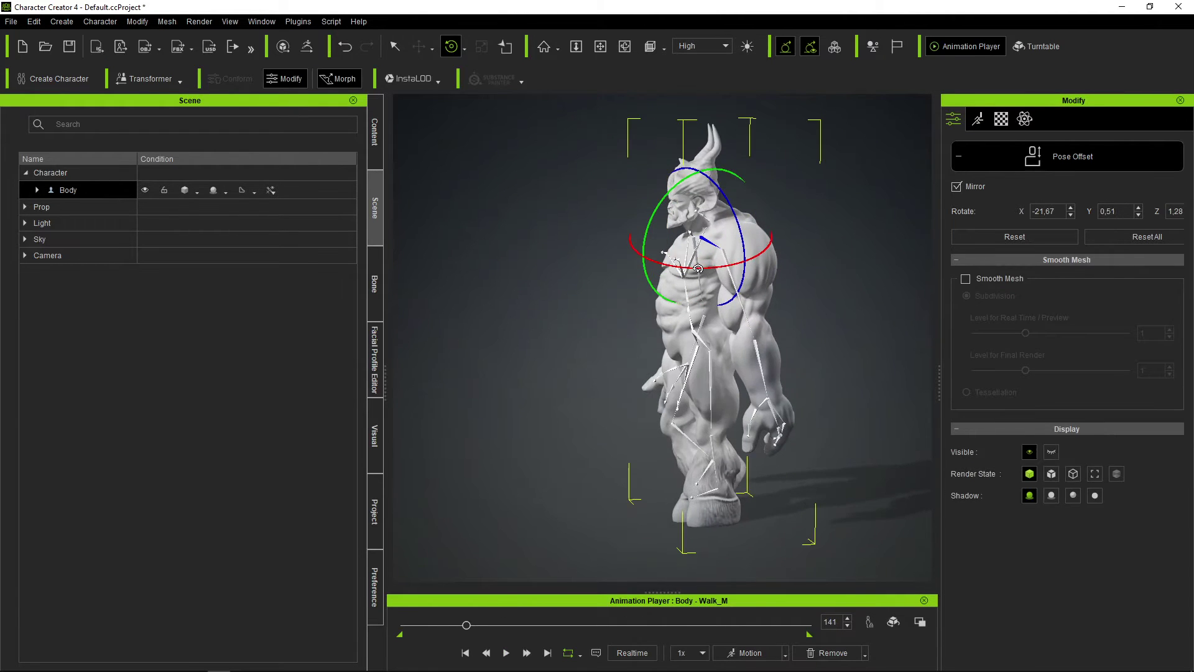
mouse_move(721, 395)
right_mouse_down()
mouse_move(823, 424)
mouse_move(618, 288)
mouse_move(700, 296)
mouse_move(466, 253)
mouse_move(552, 435)
mouse_move(858, 293)
mouse_move(716, 445)
right_mouse_up()
left_click(699, 296)
left_click(715, 445)
key("space")
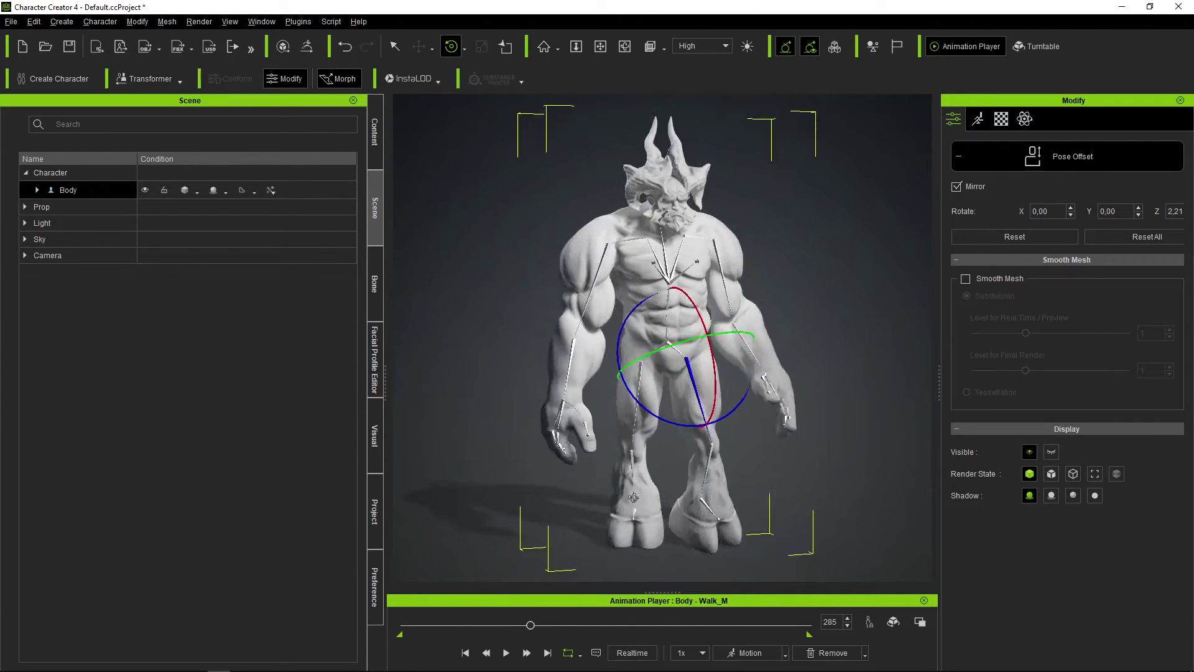
right_click_drag(817, 494, 693, 461)
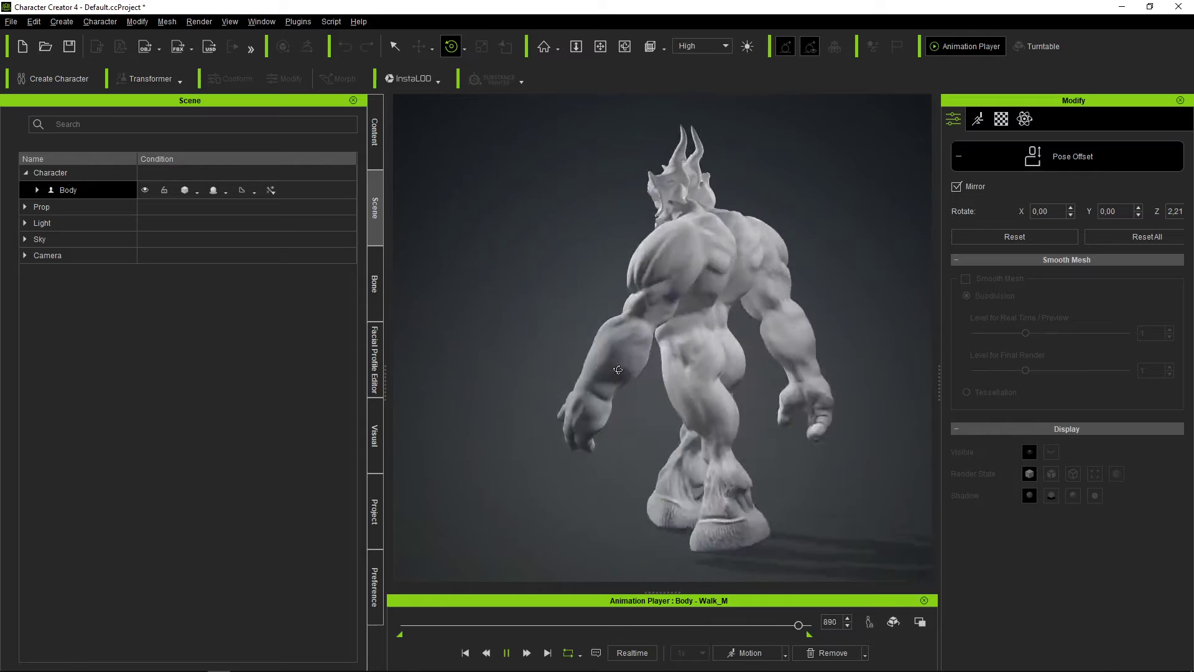
key("space")
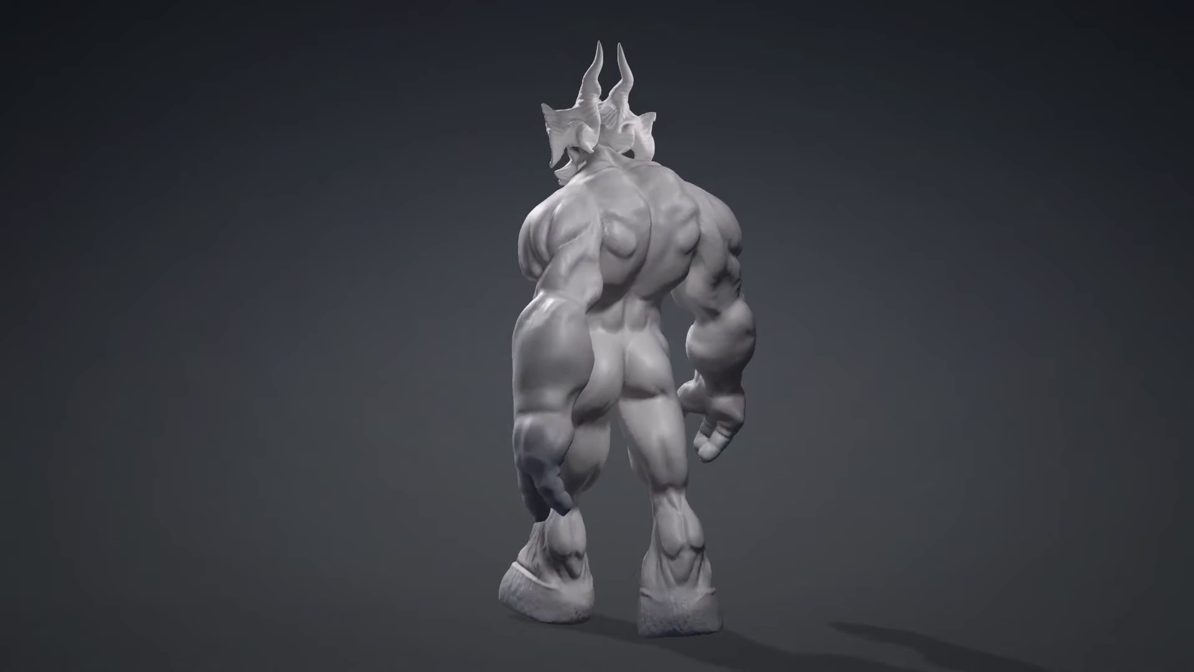
Save the rigged character with Save Project As under the name 'Big Guy Low'
left_click(16, 23)
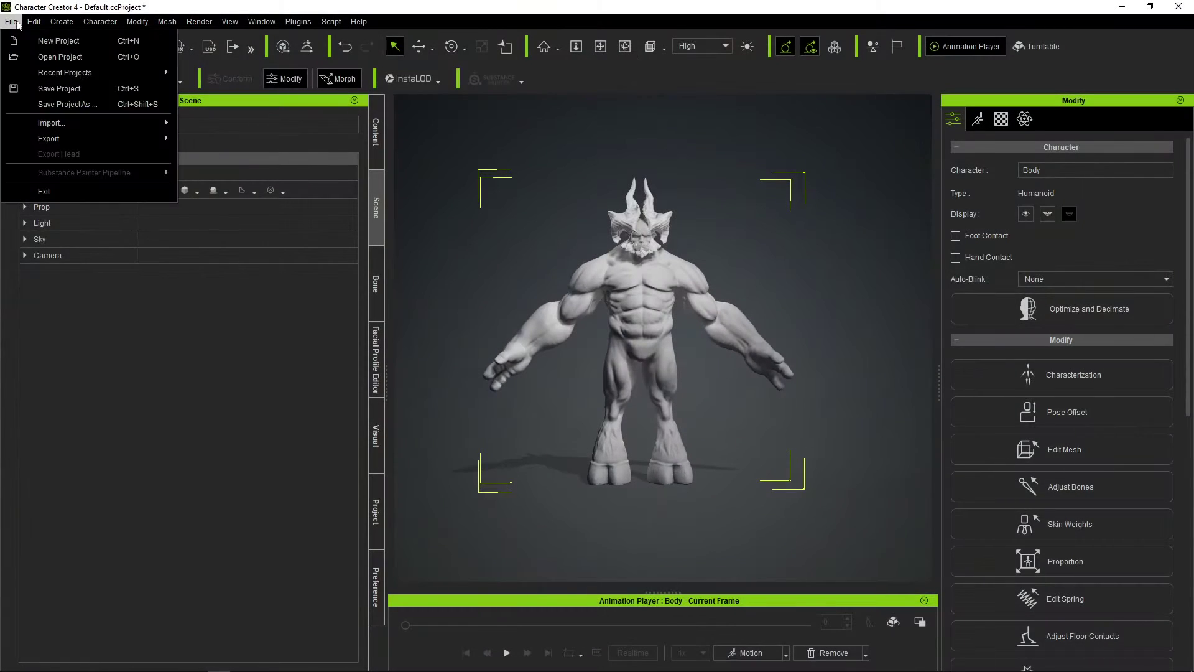
left_click(84, 104)
type("Big ")
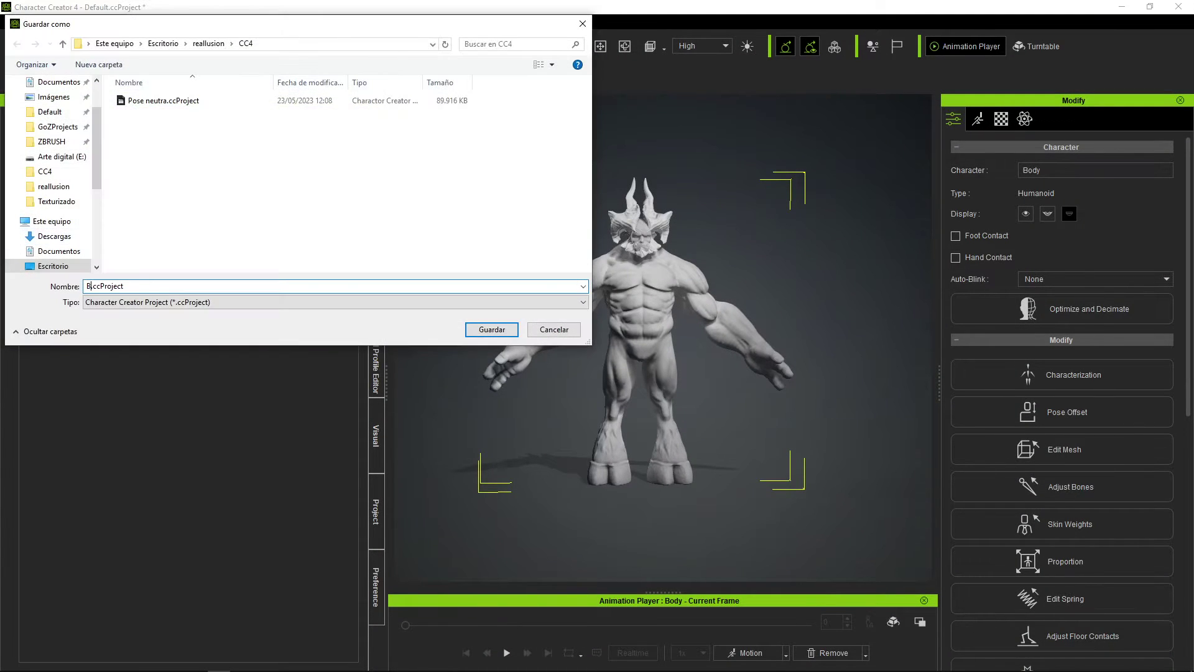
type("Guy Low")
key("Return")
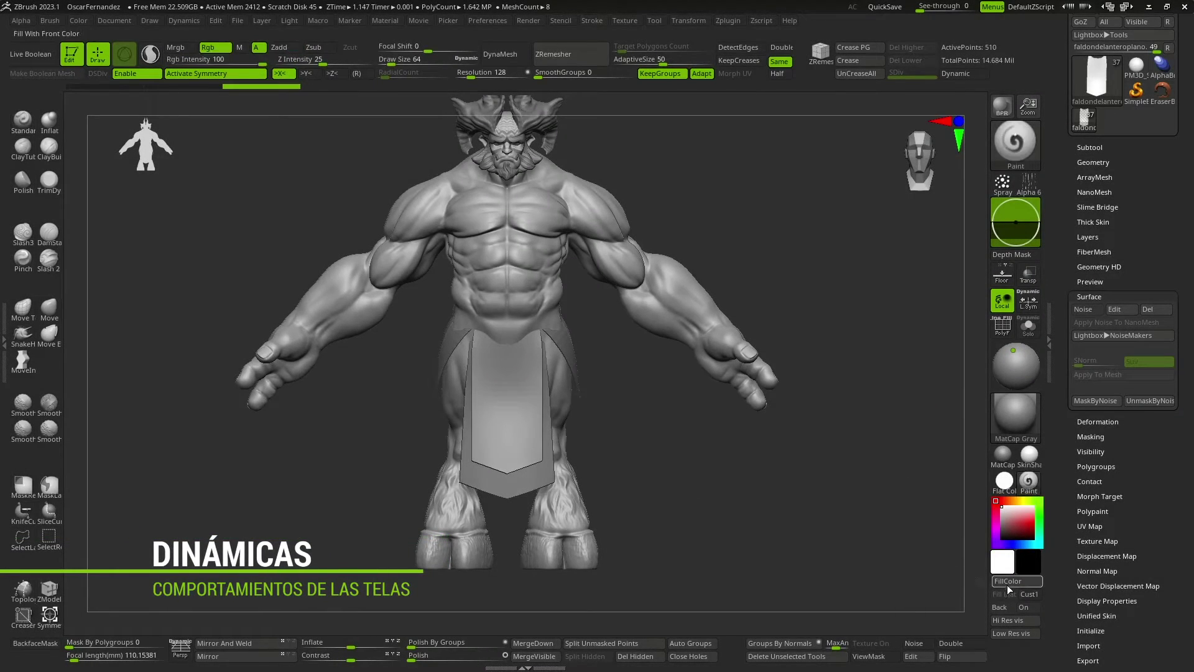
Fill the cloth and horns black, refill them white, and clear the beard's black fill
left_click(1001, 538)
left_click(1017, 581)
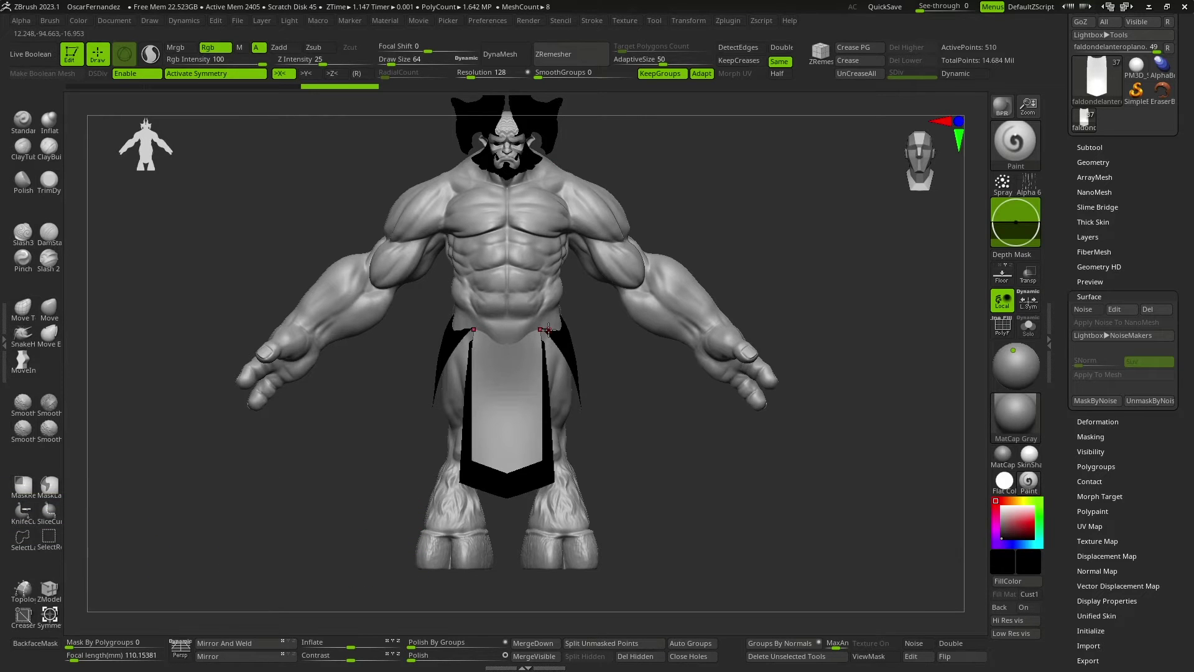
left_click(999, 506)
left_click(1023, 582)
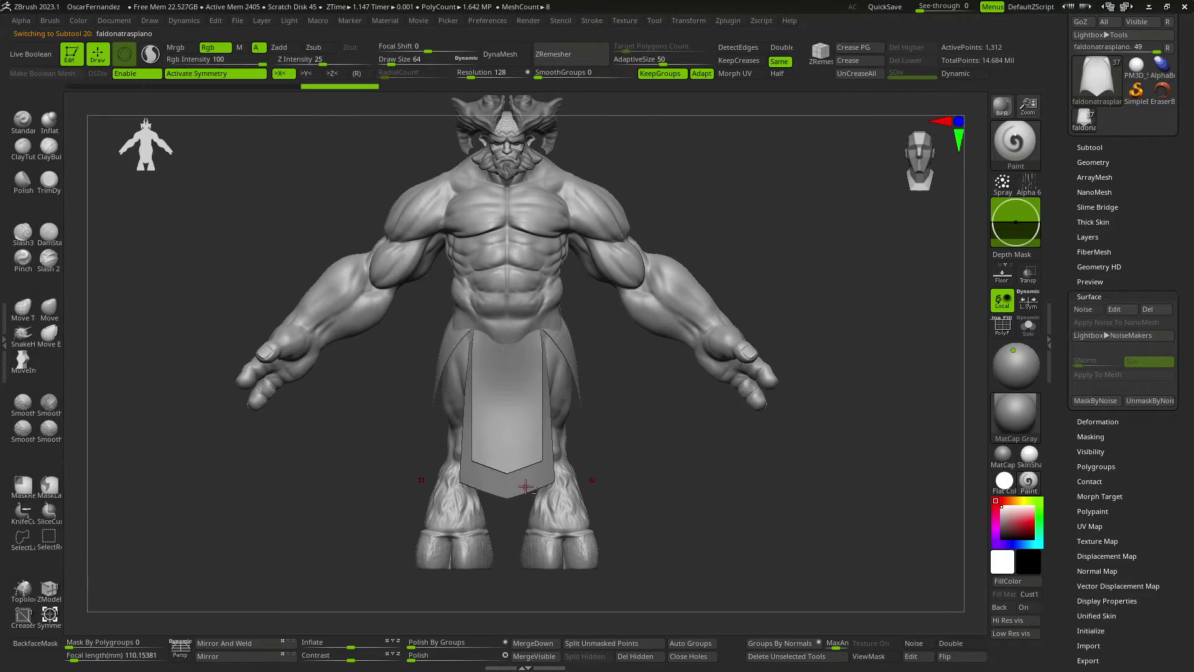
left_click(526, 485, "alt")
left_click(1001, 538)
left_click(1016, 580)
left_click(1090, 148)
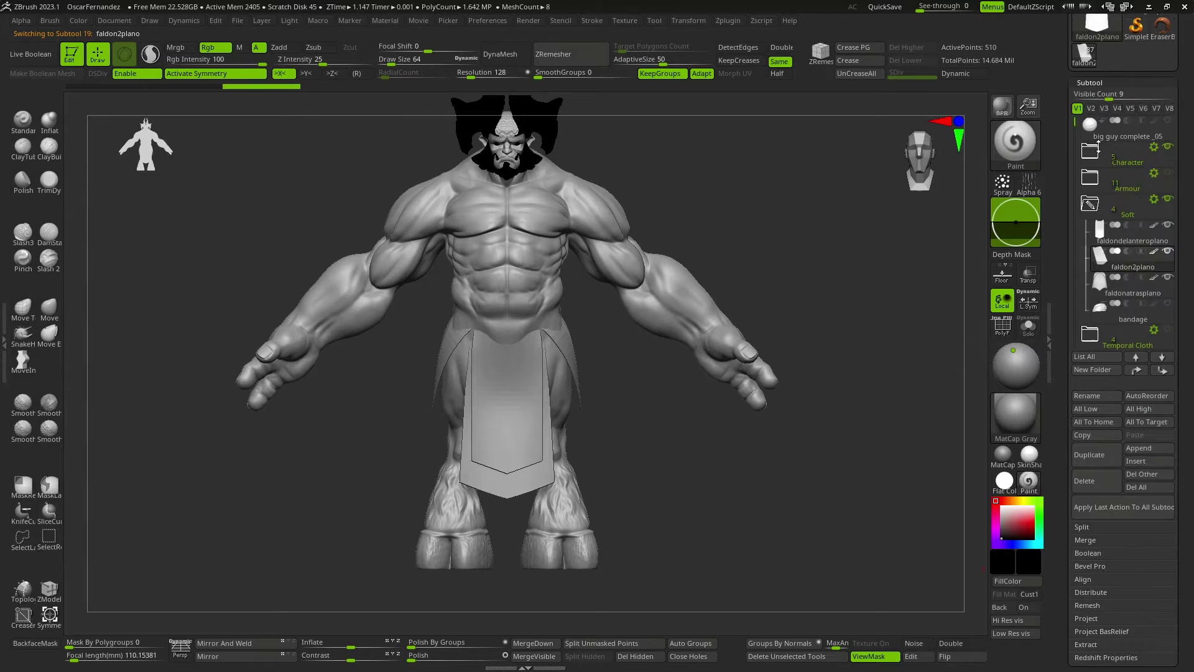
left_click(1092, 161)
mouse_move(1132, 263)
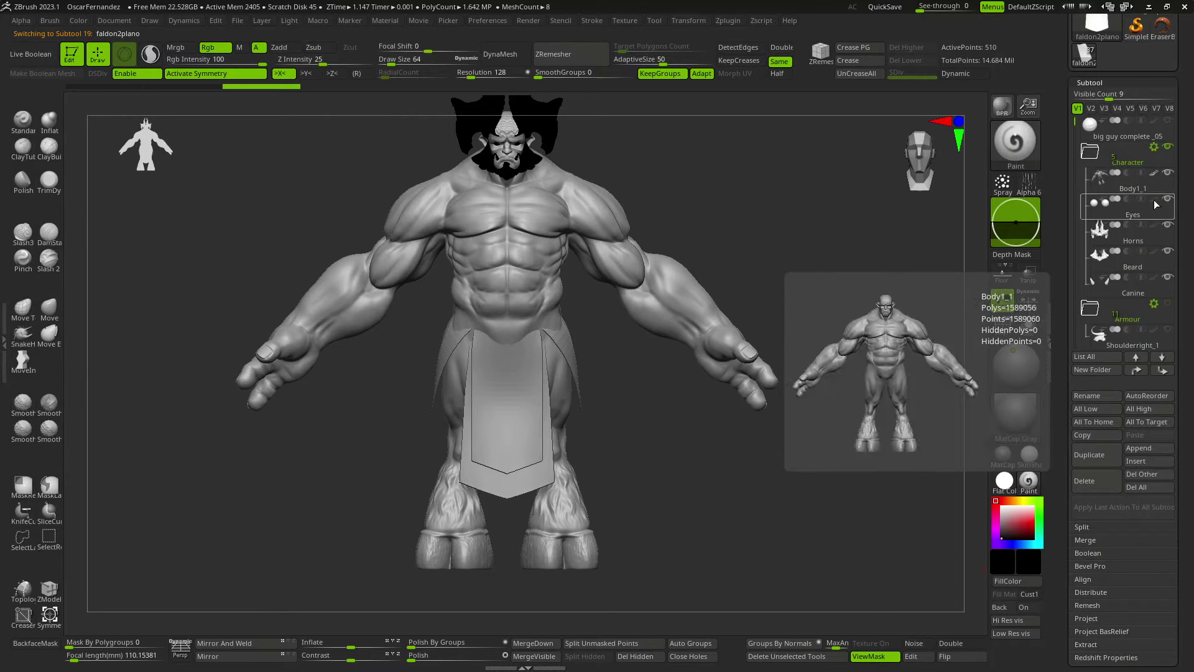
left_click(1155, 255)
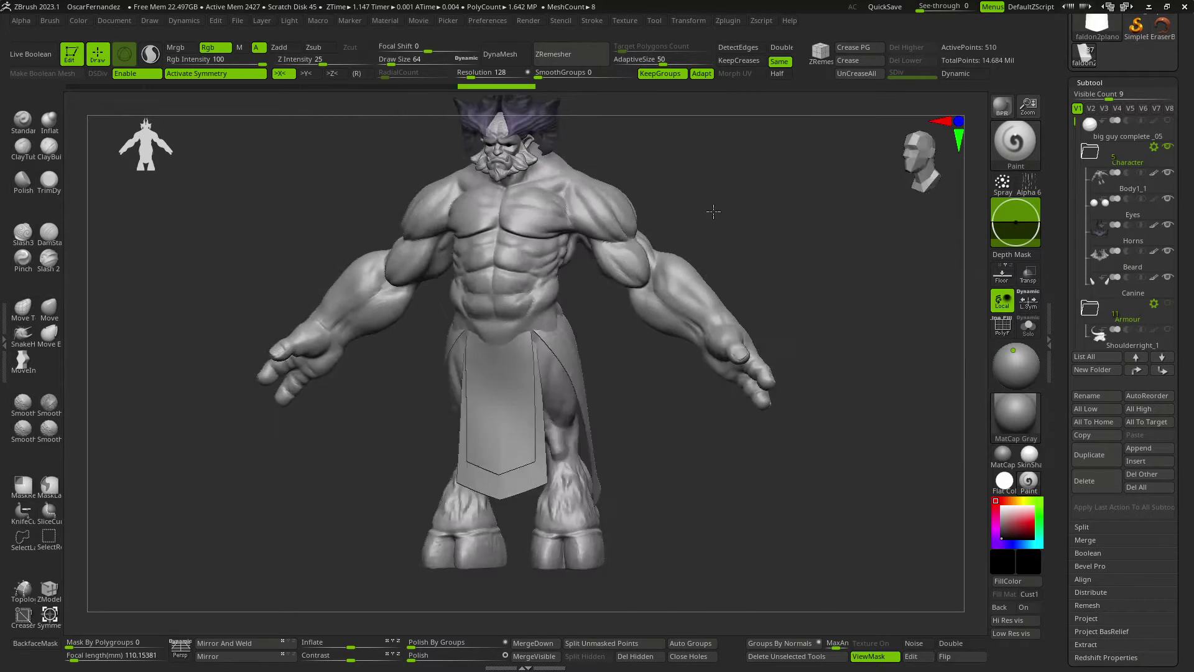
Select the faldondelanteroplano panel and set the brush alpha to Off
left_click(520, 394, "alt")
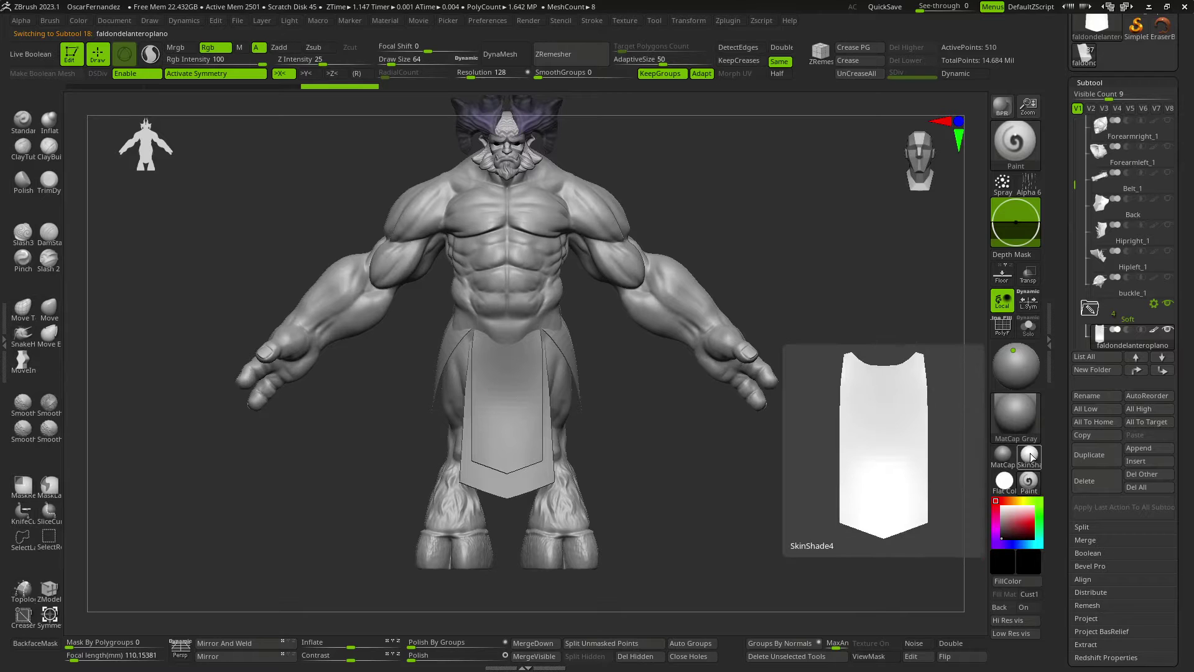
key("b")
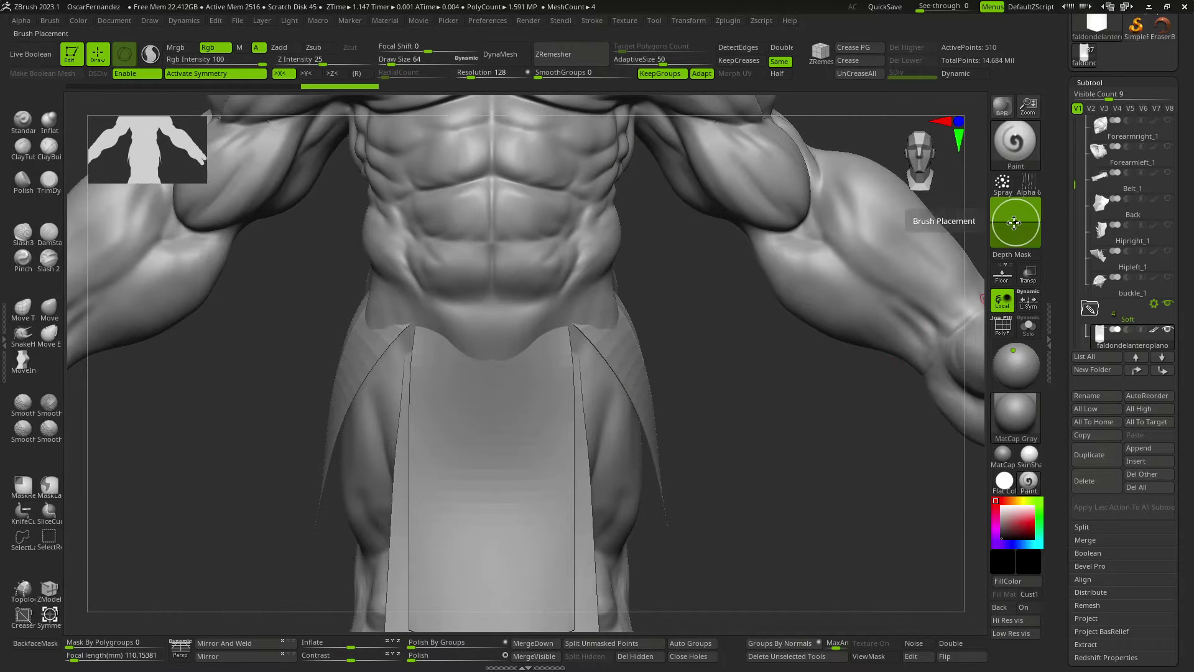
left_click(1028, 183)
left_click(457, 261)
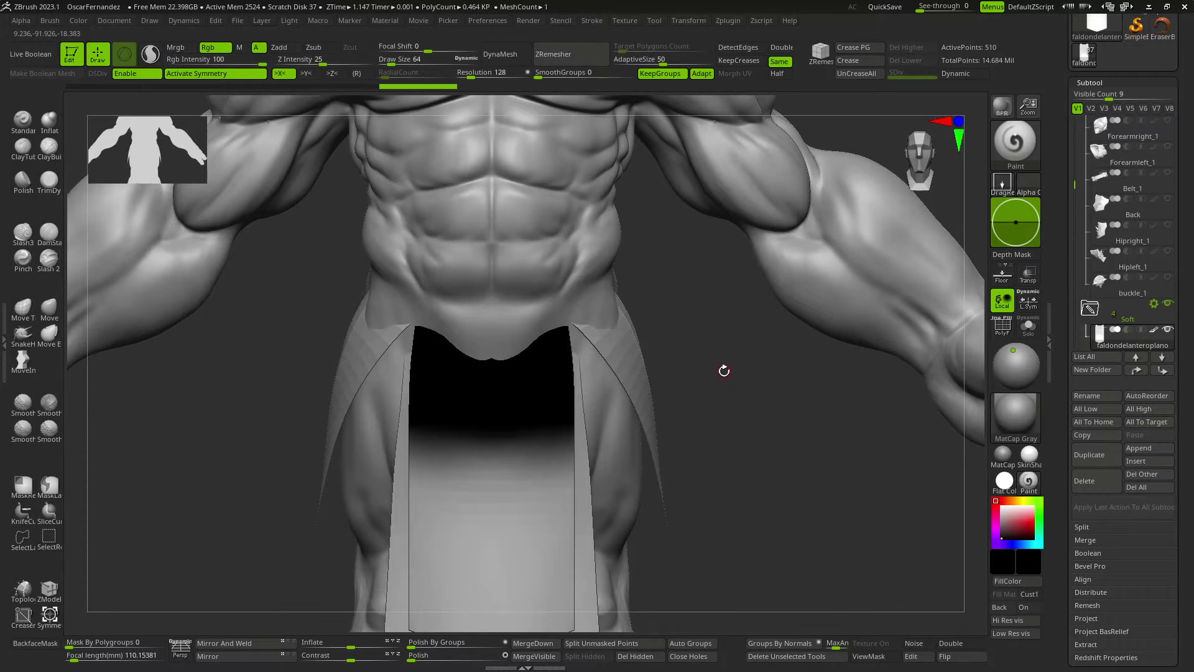
right_click_drag(724, 371, 681, 327, "ctrl")
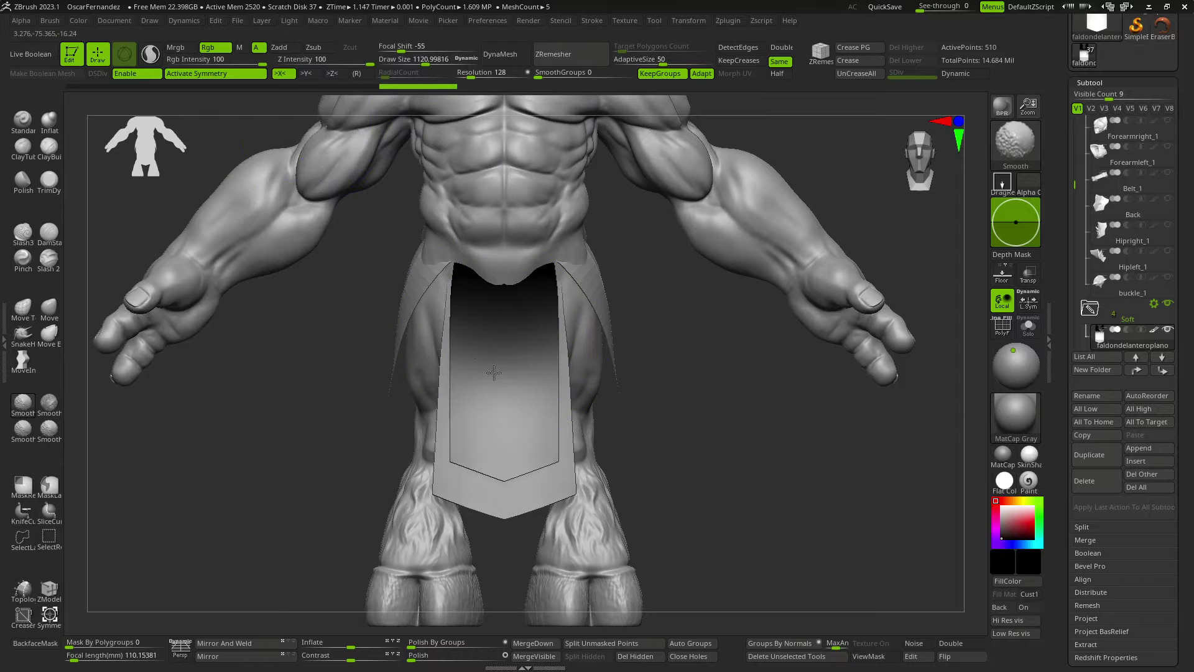
right_click_drag(494, 372, 620, 341)
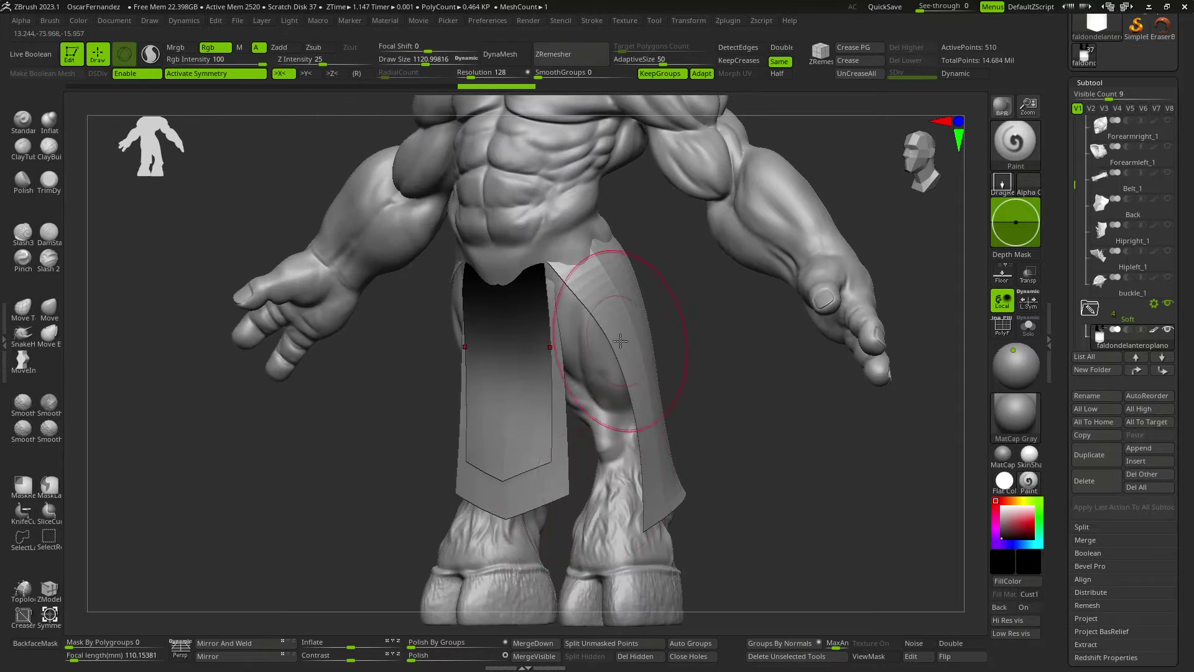
Solo the faldon2plano and faldonatrasplano panels and smooth their painted shading
left_click(1030, 334)
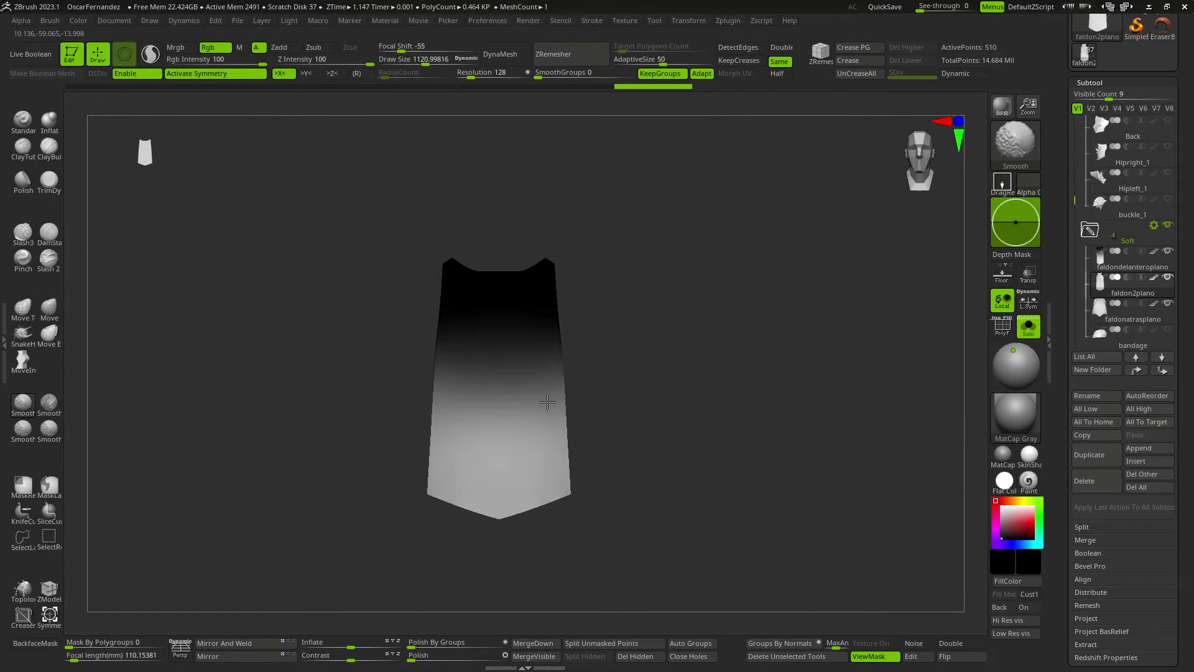
left_click(592, 400, "alt")
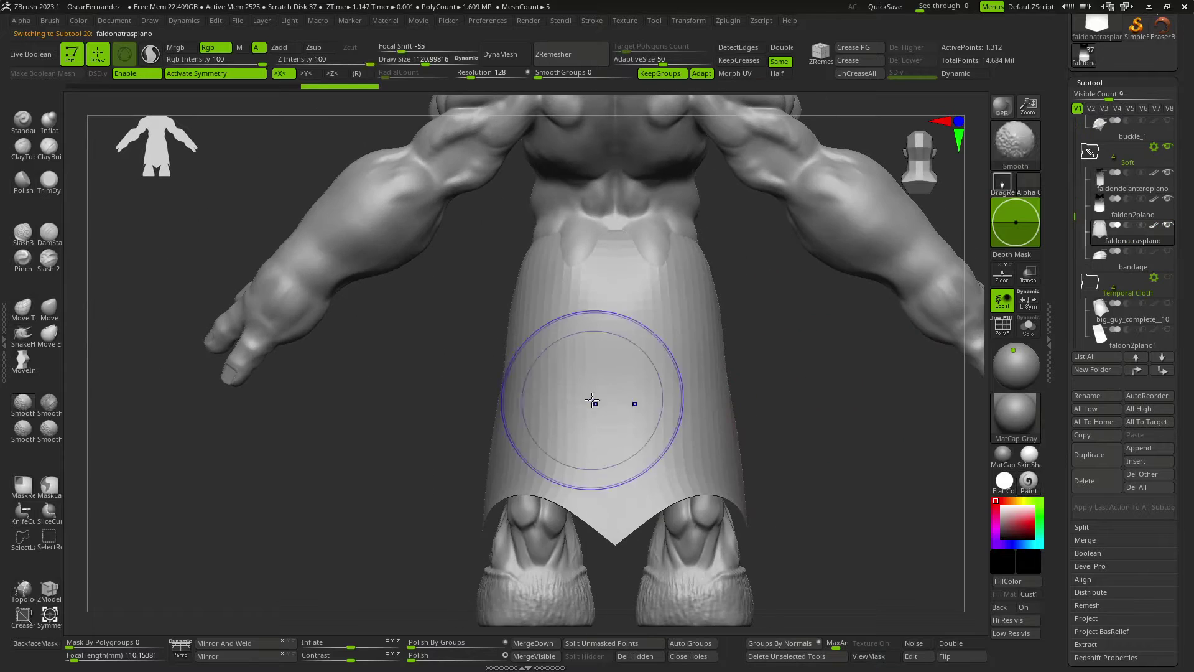
left_click(1029, 333)
right_click_drag(574, 289, 671, 291)
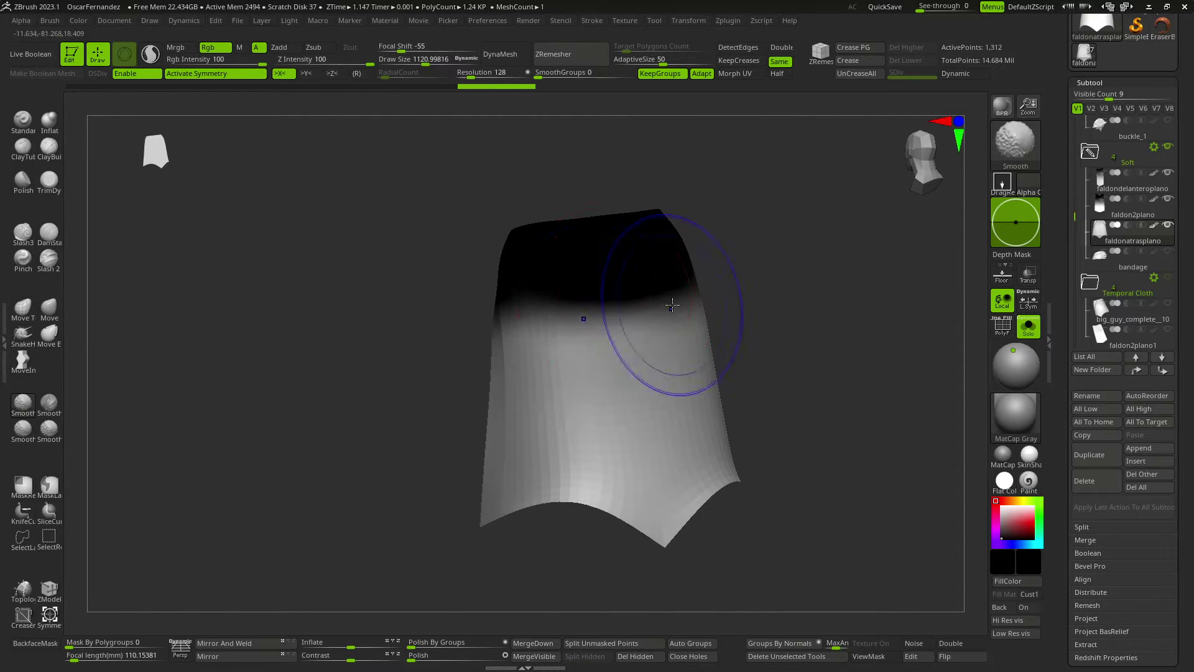
left_click_drag(672, 305, 555, 398)
right_click_drag(514, 367, 511, 384)
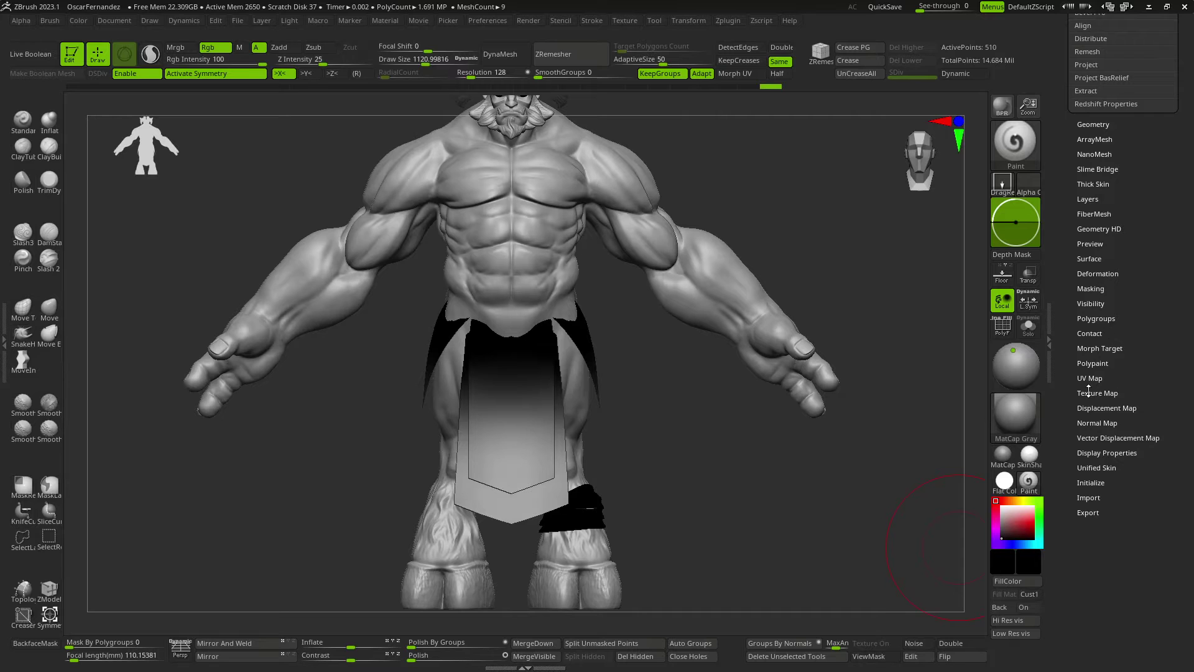
Create a texture map from the front panel's polypaint and export it with a '_WE' suffix
left_click(1088, 390)
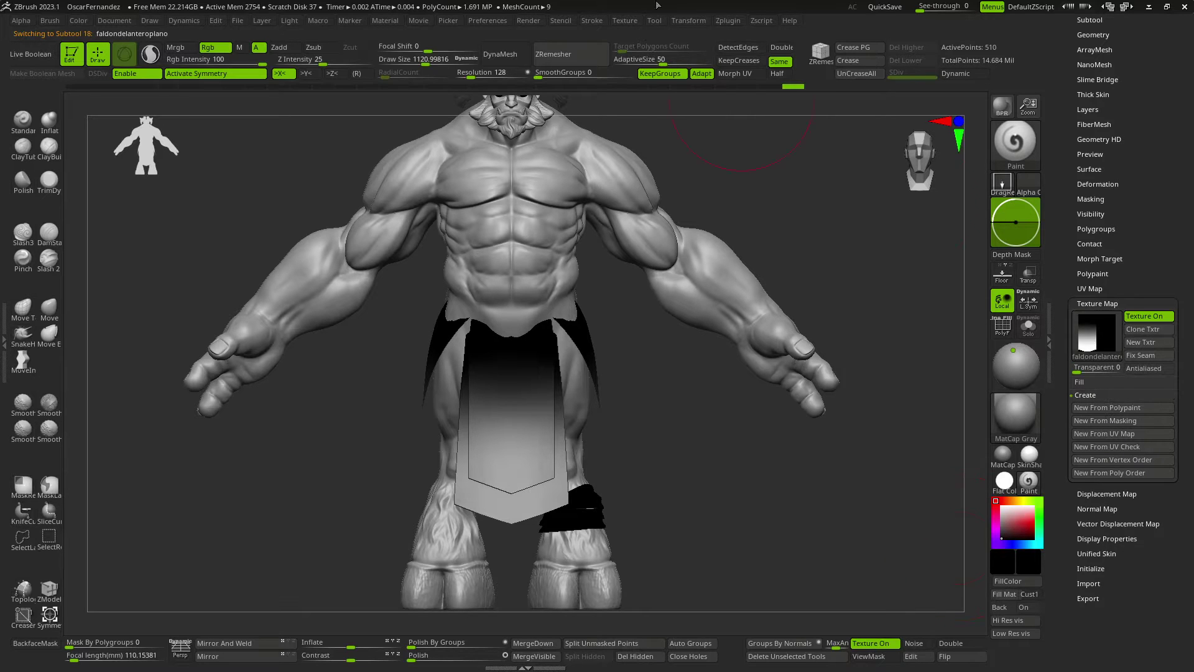
left_click(624, 21)
left_click(710, 94)
type("_WE")
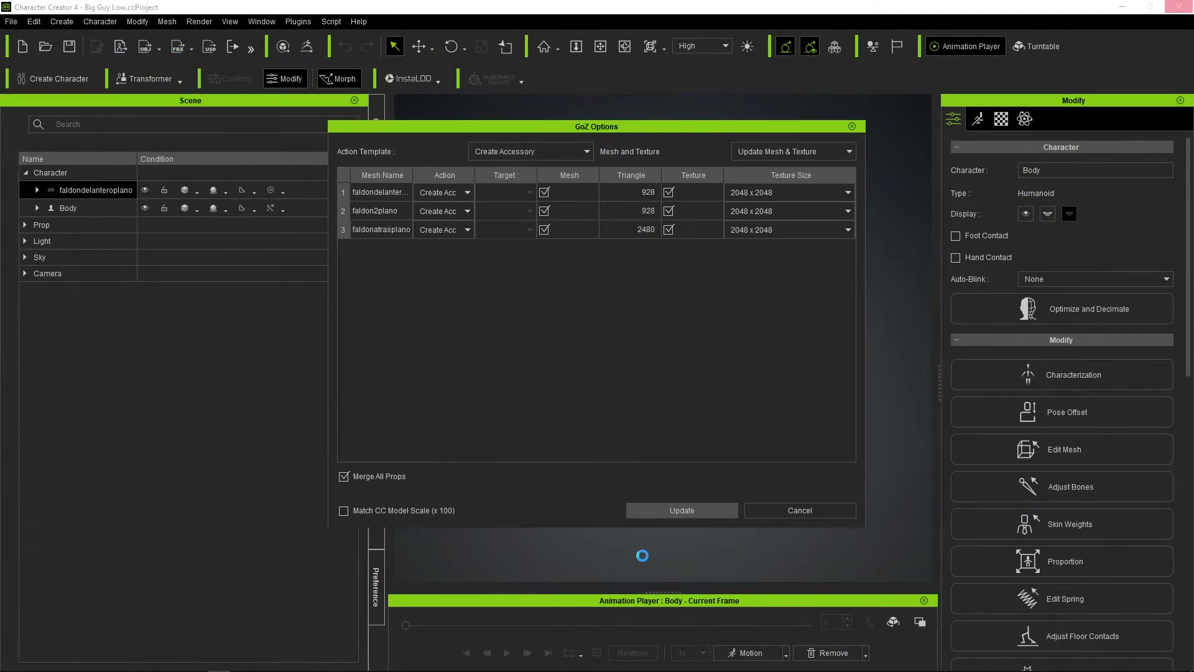
Import the three faldon panels as accessories and attach faldonatrasplano to CC_Base_Hip
key("w")
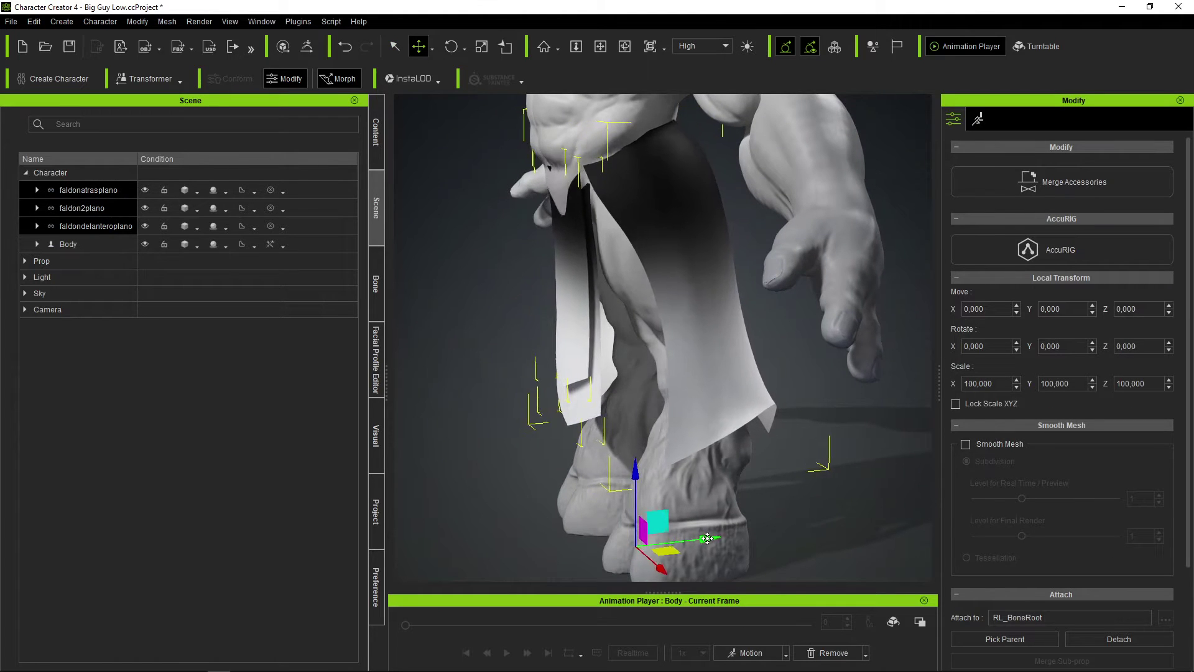
right_click_drag(707, 538, 622, 373)
left_click(579, 298)
left_click(799, 442)
left_click(622, 279)
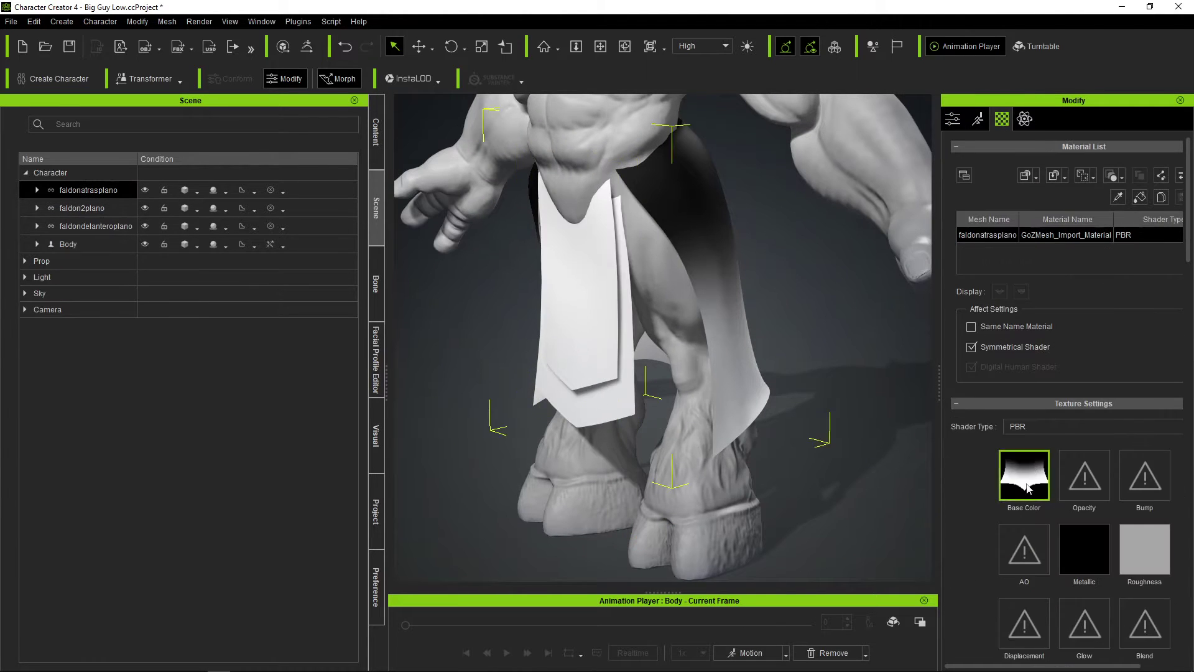
scroll(659, 336, "down", 5)
left_click(953, 119)
left_click_drag(1188, 276, 1190, 510)
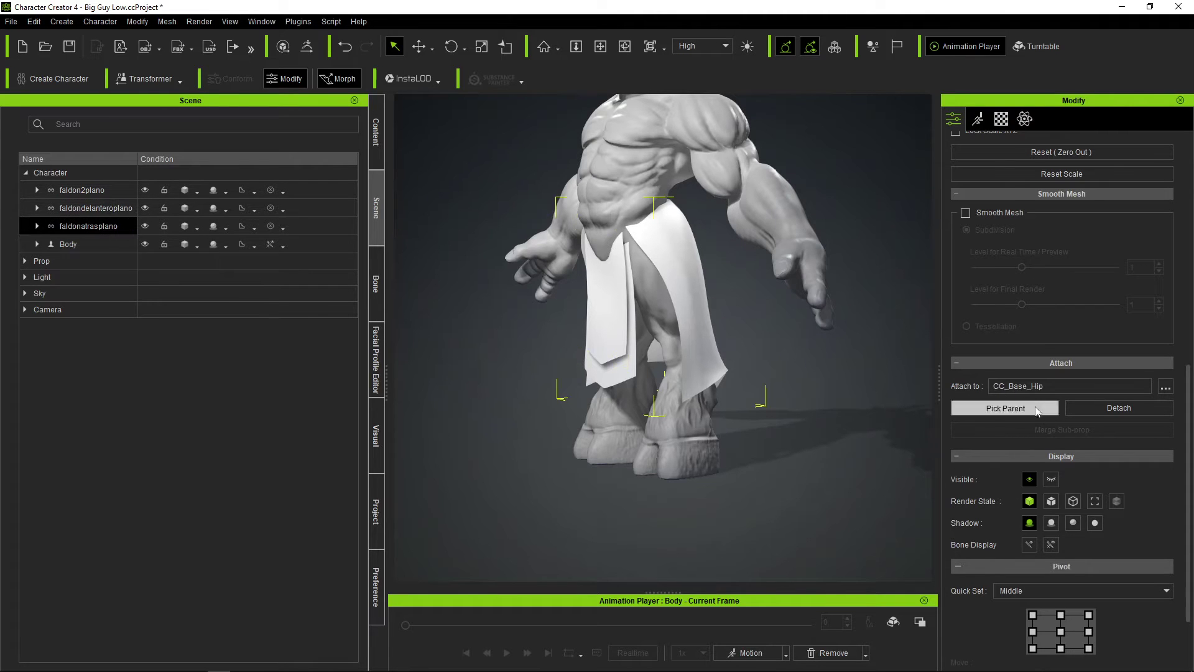
Apply the Walk_M motion, pause it, then remove the motion
right_click(715, 560)
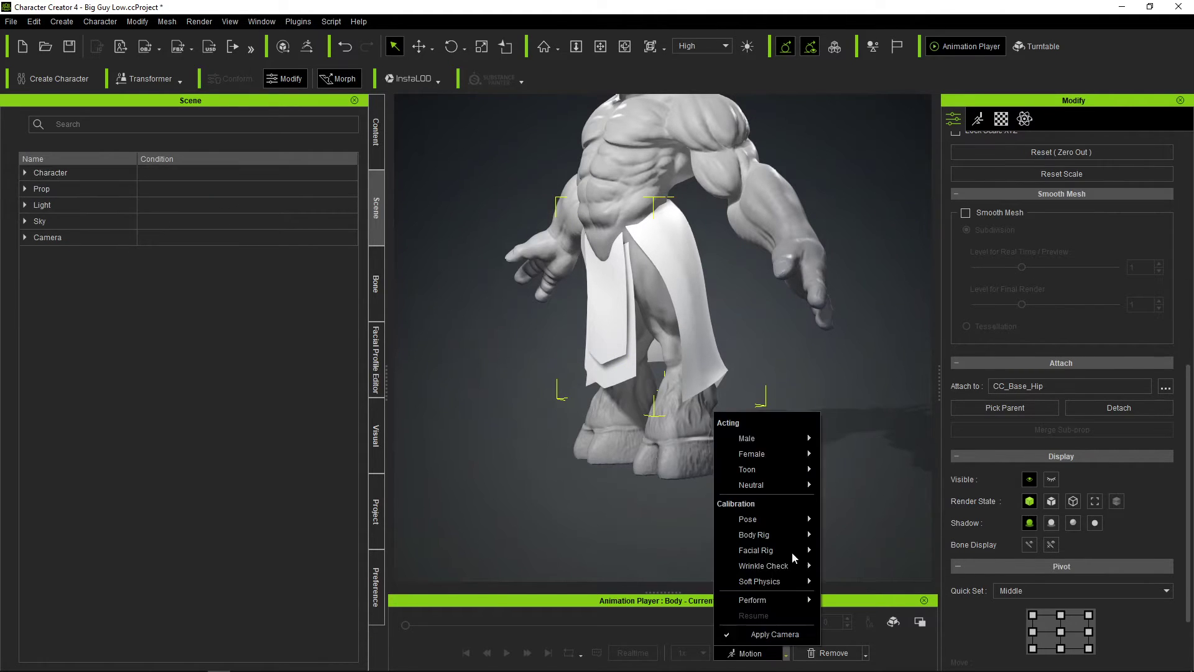
left_click(858, 535)
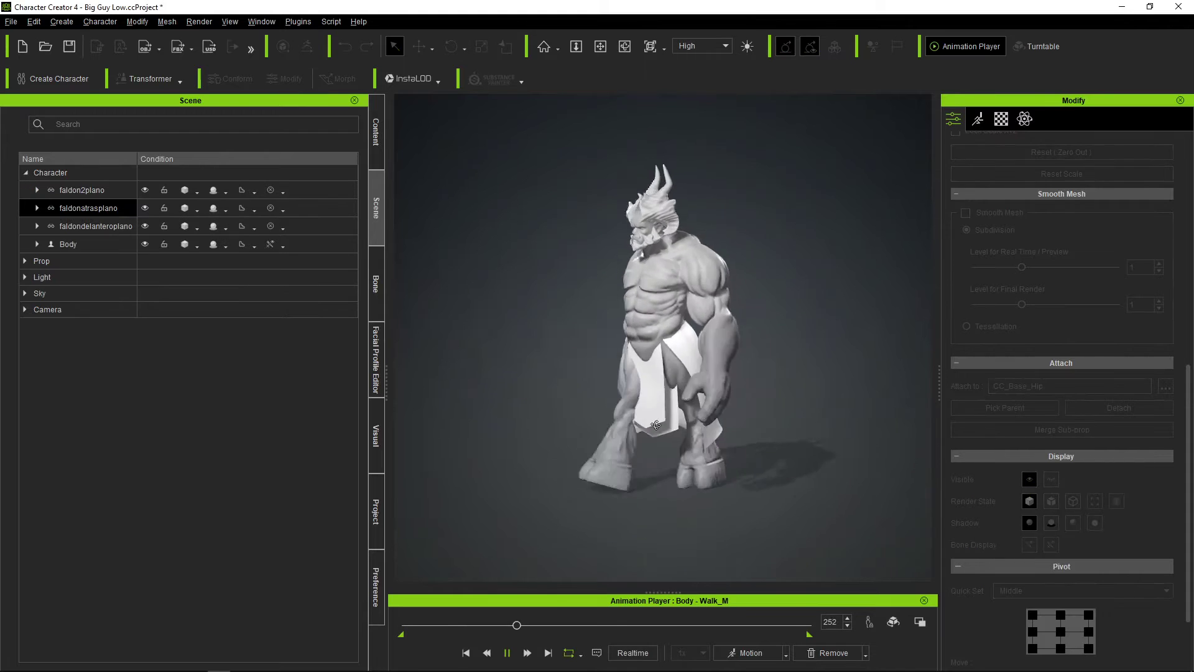
key("space")
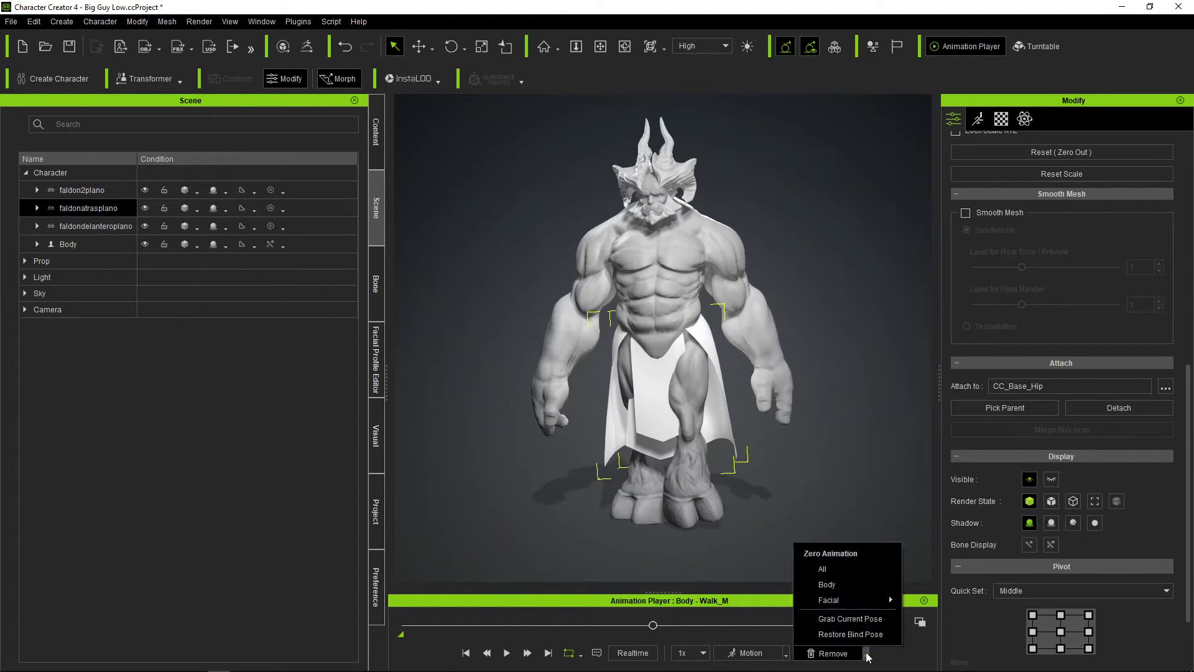
left_click(834, 653)
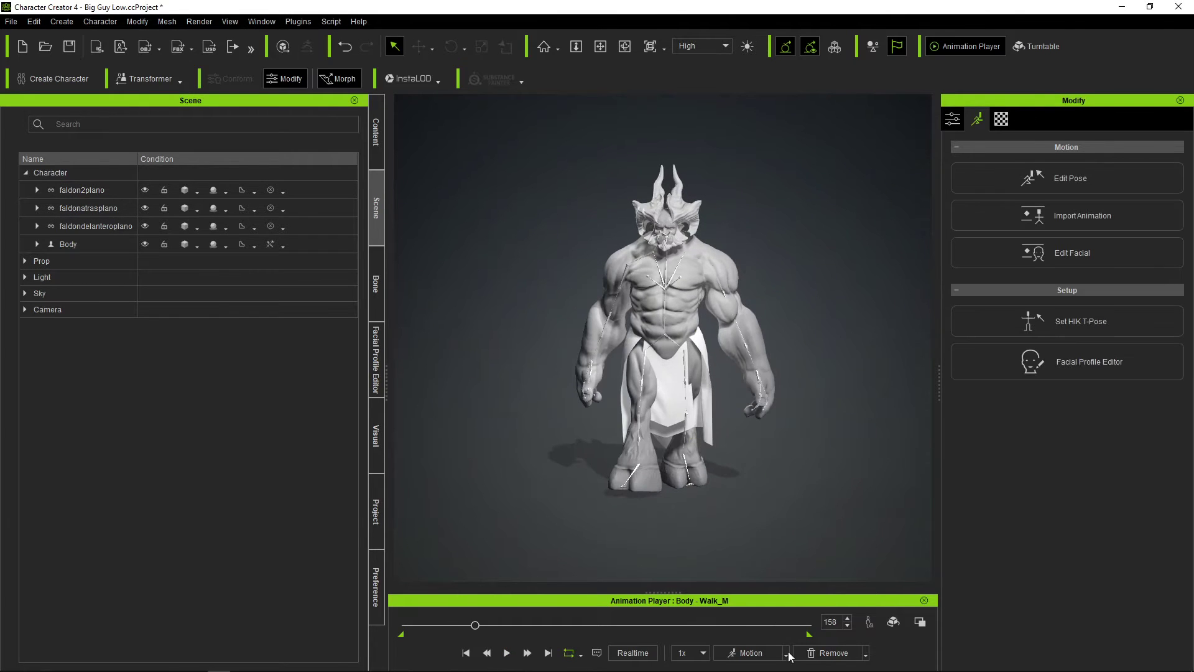
Select the character's Body and open its Collision Shape settings
left_click(953, 119)
left_click(123, 248)
scroll(1165, 491, "down", 1)
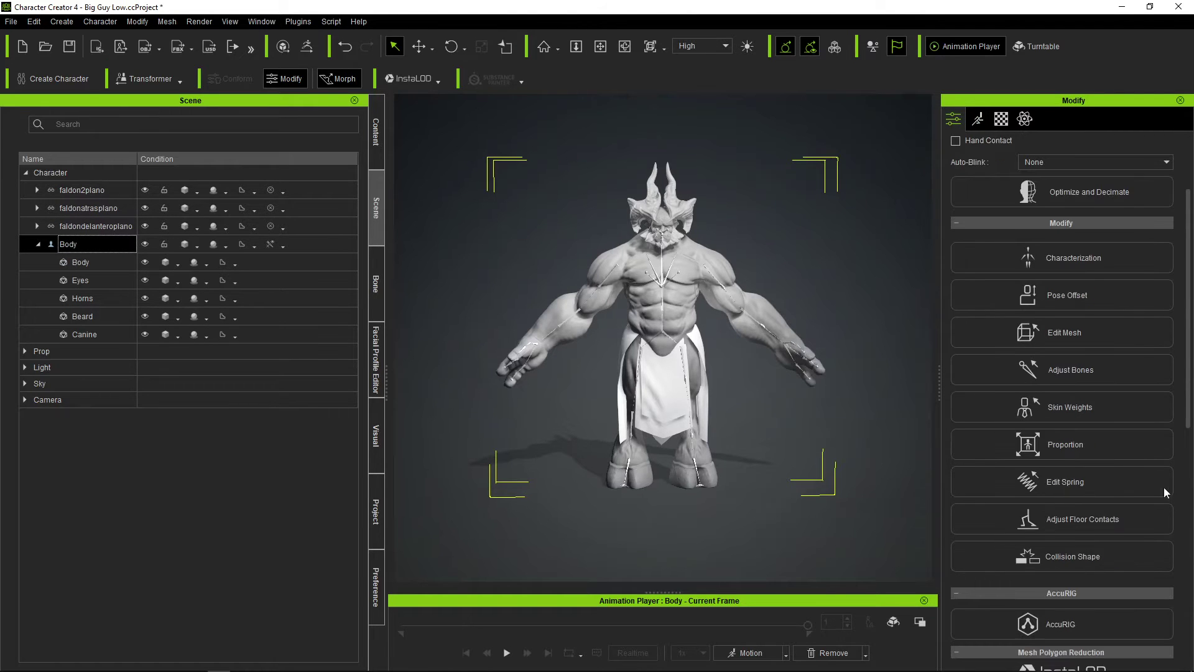
left_click(1080, 560)
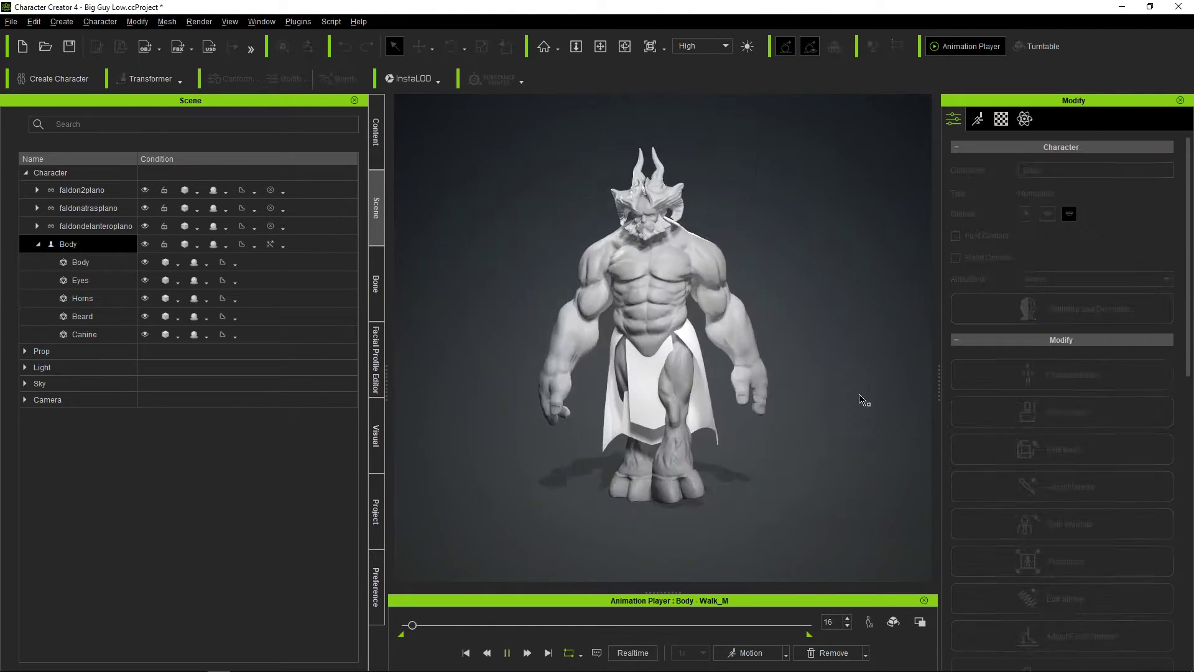
Scale up the left thigh collision capsule, select the other thigh, and replay the walk
left_click(856, 255)
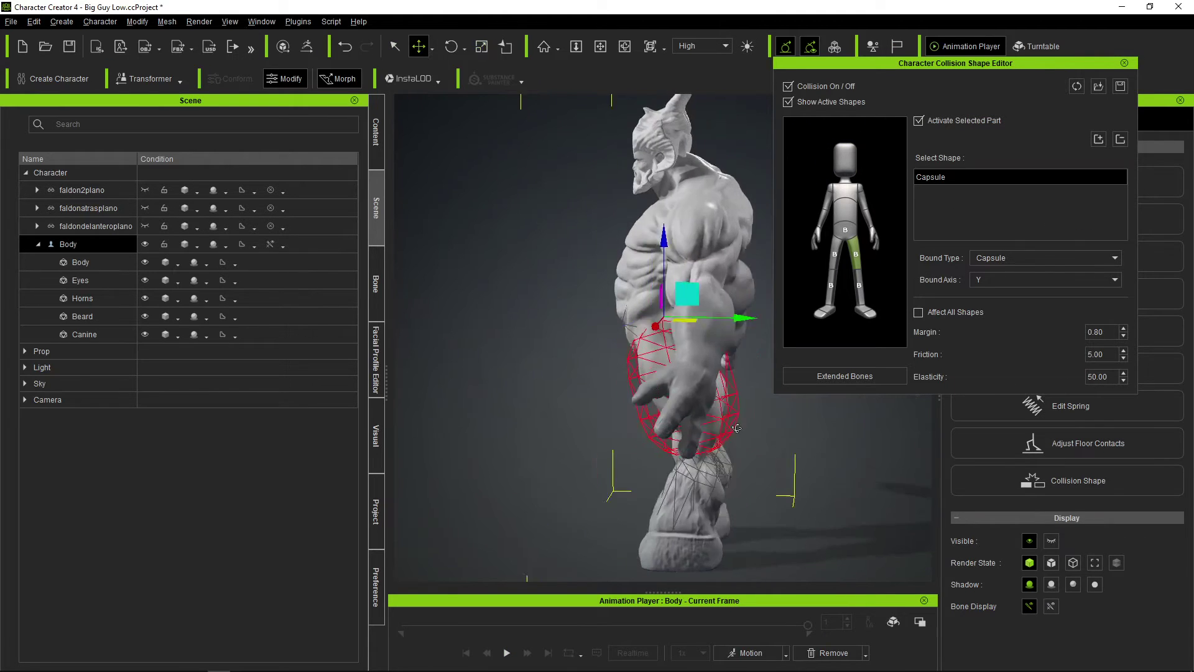
key("r")
mouse_move(622, 373)
right_mouse_down()
mouse_move(671, 423)
mouse_move(747, 430)
right_mouse_up()
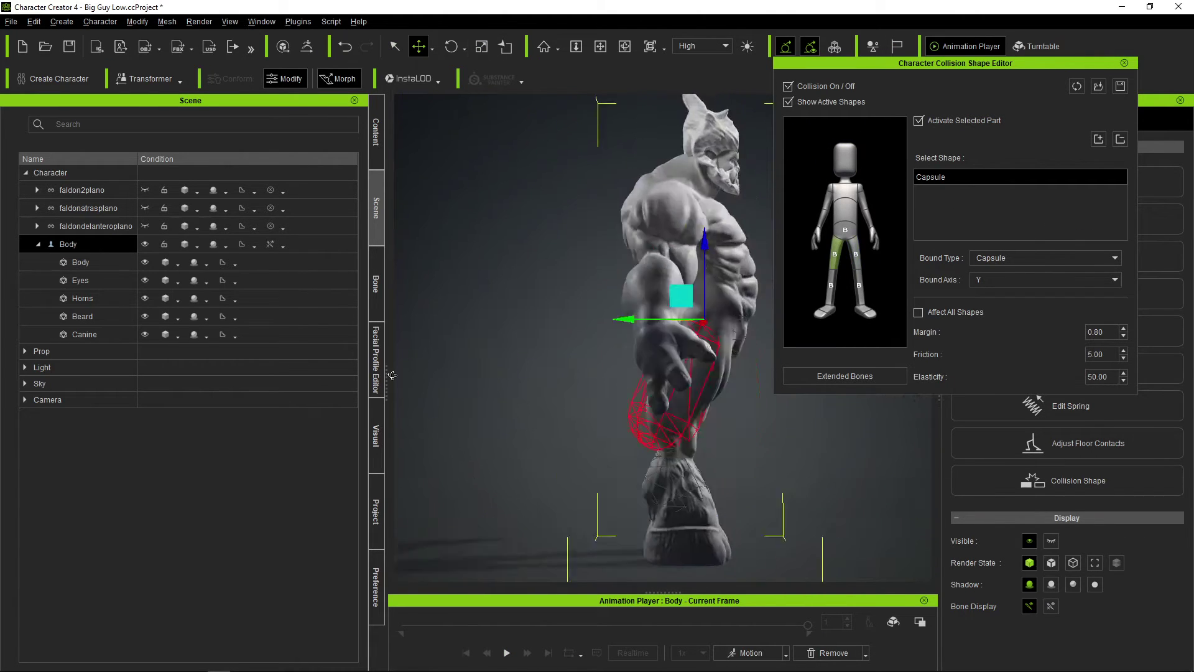
left_click(835, 255)
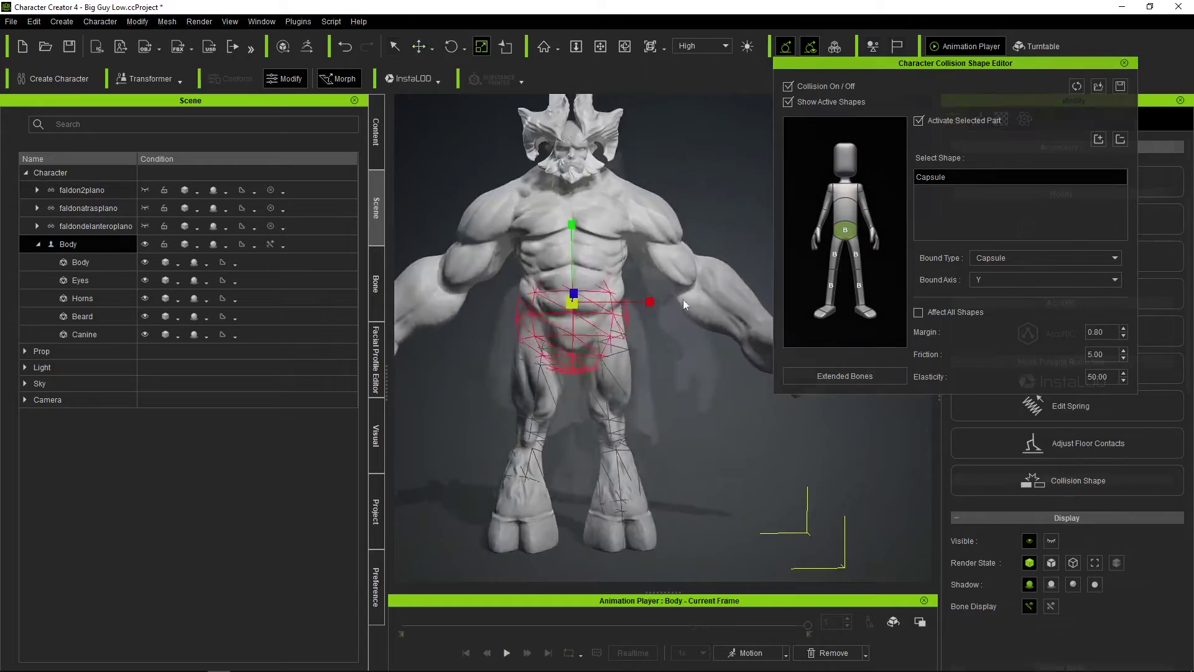
key("space")
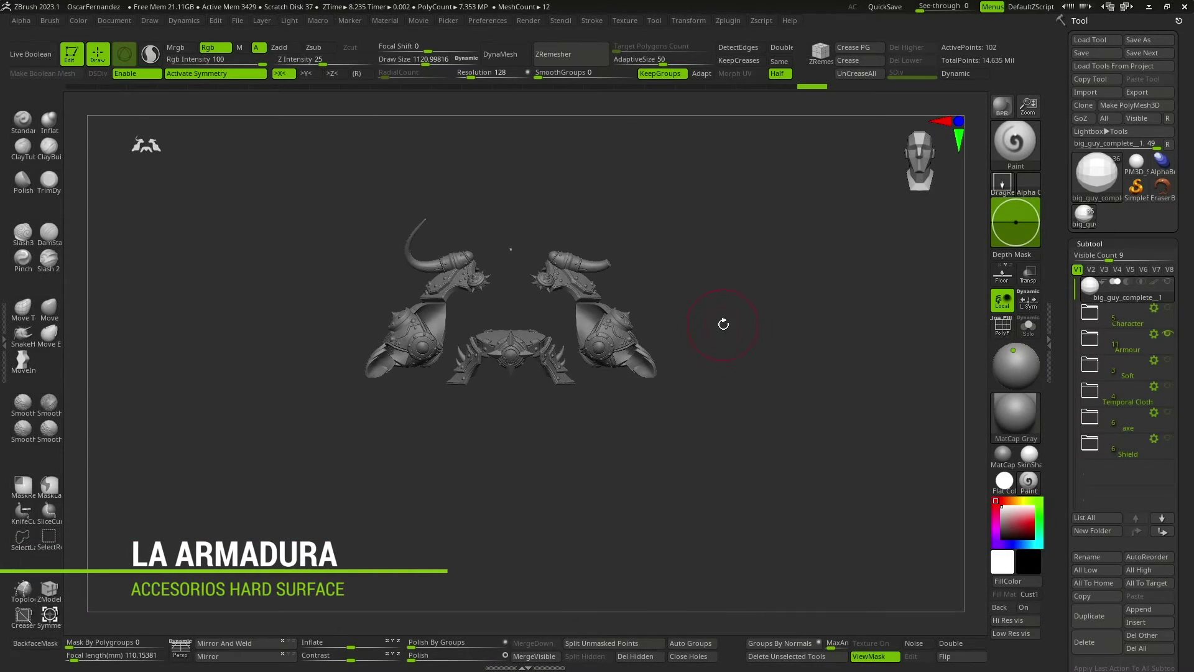
Select Shoulderleft_1 in the Armour folder and send every subtool with GoZ All
left_click(1096, 323)
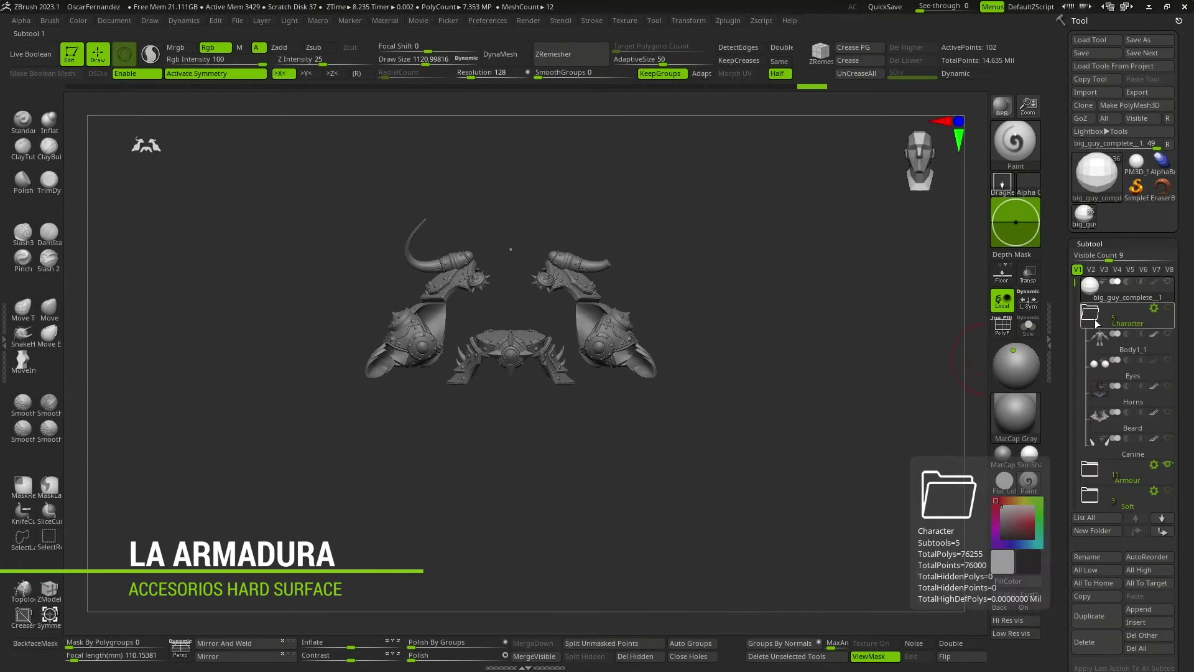
left_click(560, 261, "alt")
left_click_drag(693, 288, 746, 357)
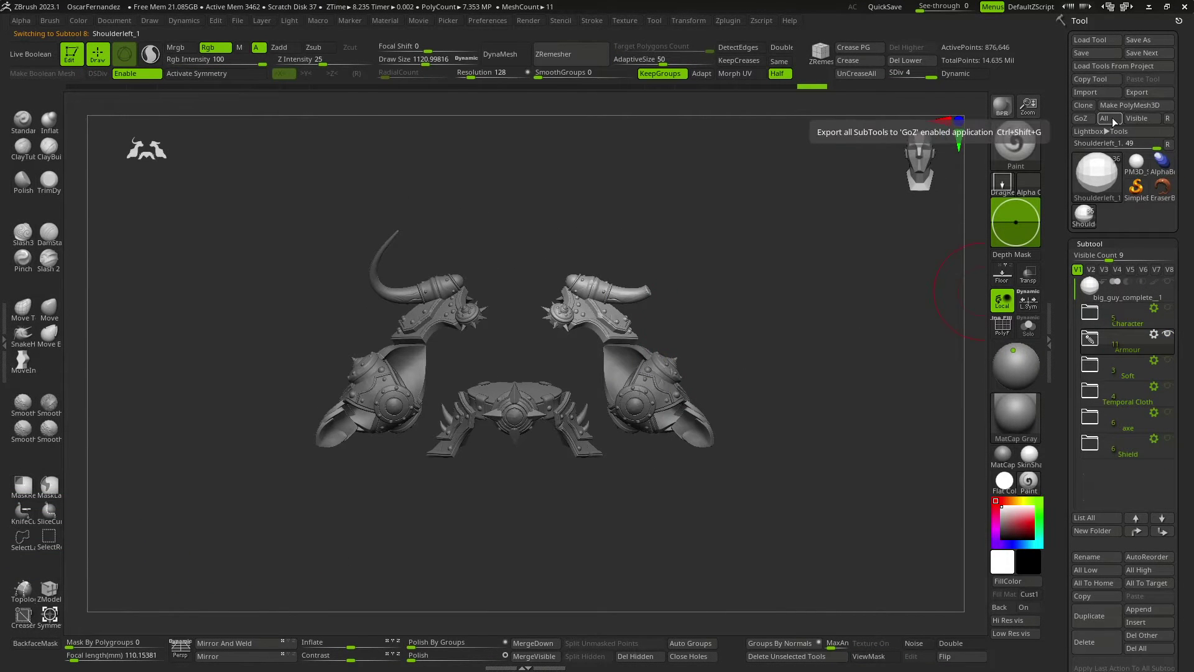
left_click(1133, 119)
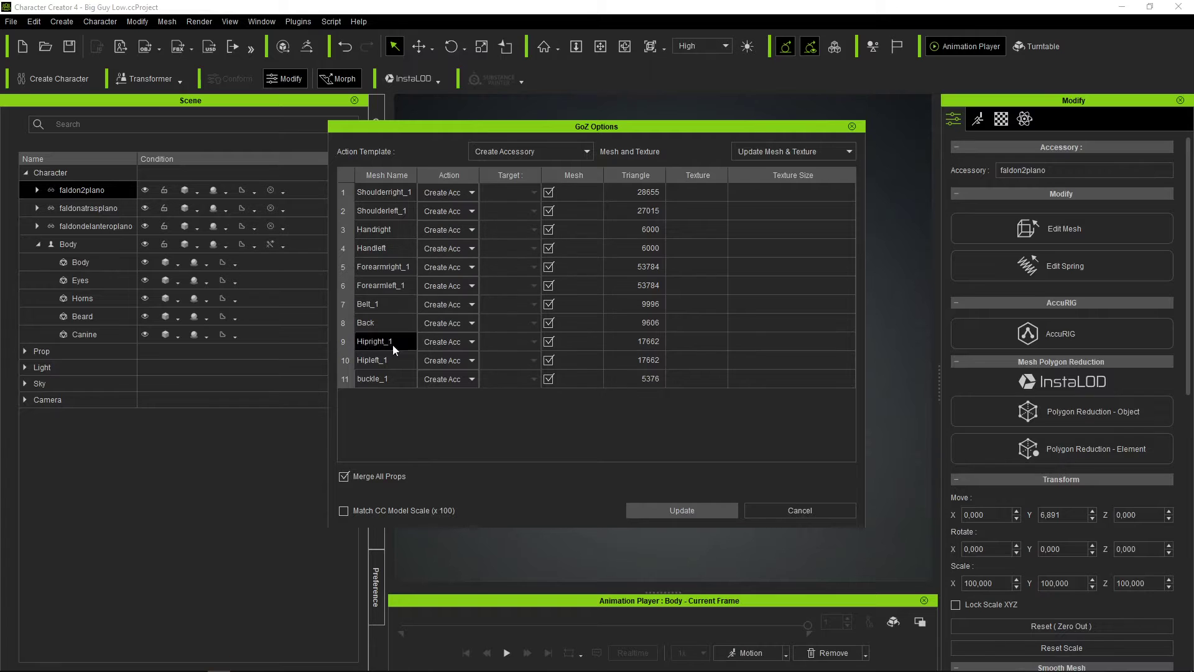
Press Update to create all eleven armour meshes as accessories
left_click(681, 510)
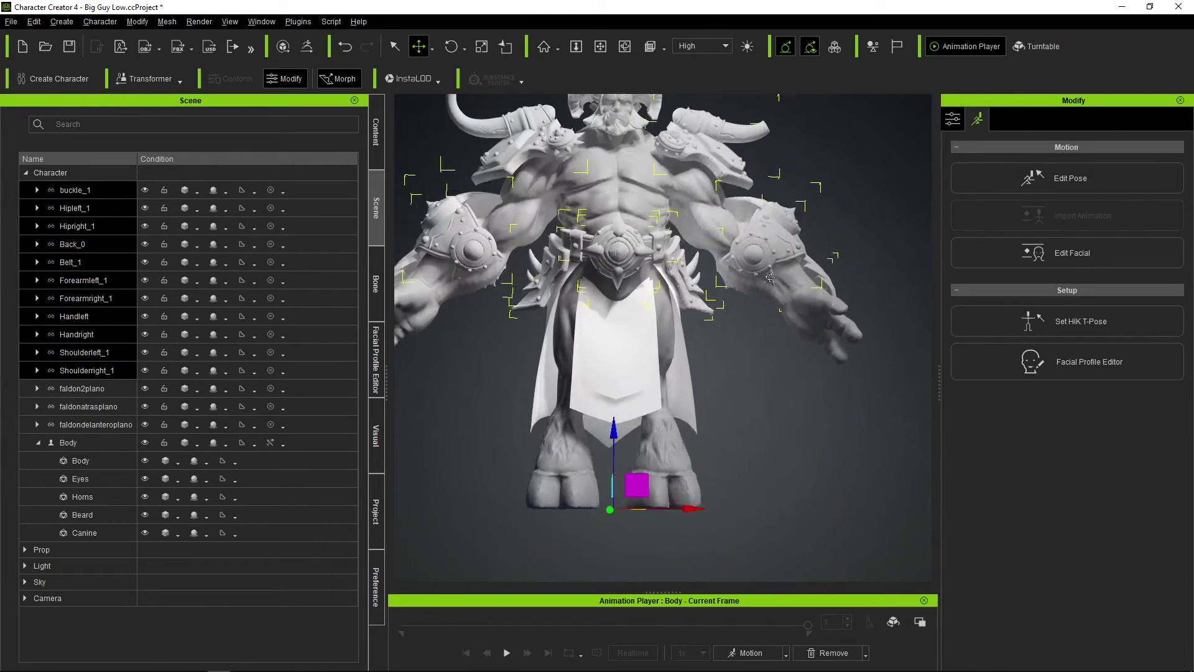
Hide the three faldon cloth flap pieces
mouse_move(612, 441)
right_mouse_down()
mouse_move(892, 307)
mouse_move(658, 301)
right_mouse_up()
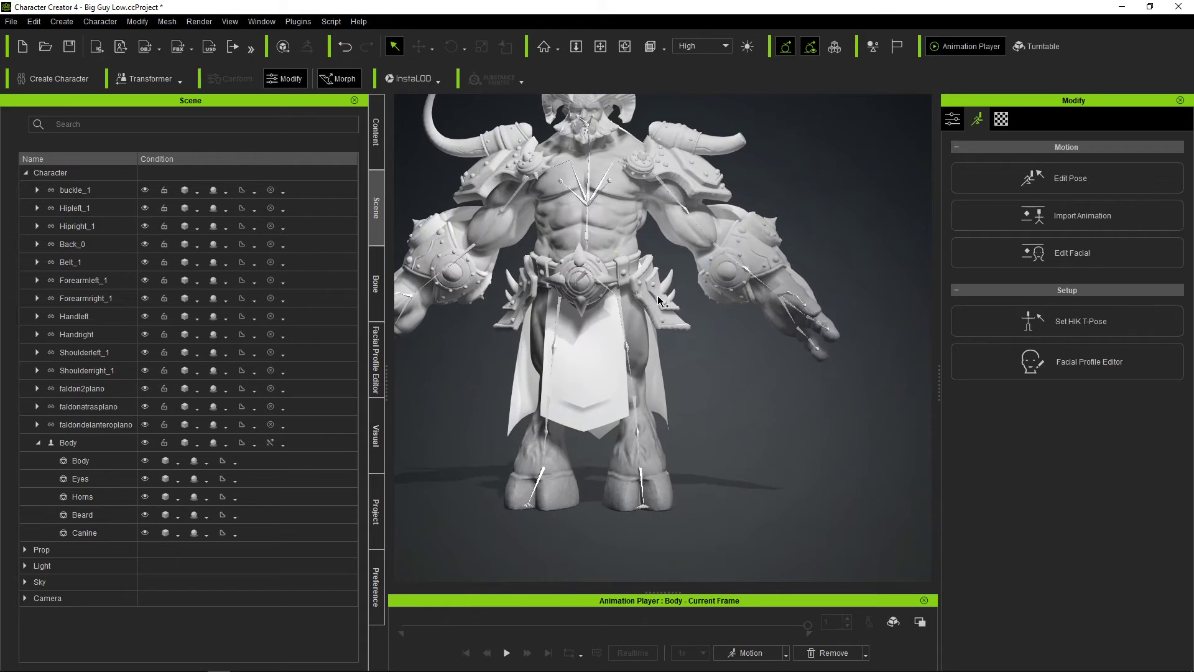
left_click(953, 118)
scroll(1114, 449, "down", 5)
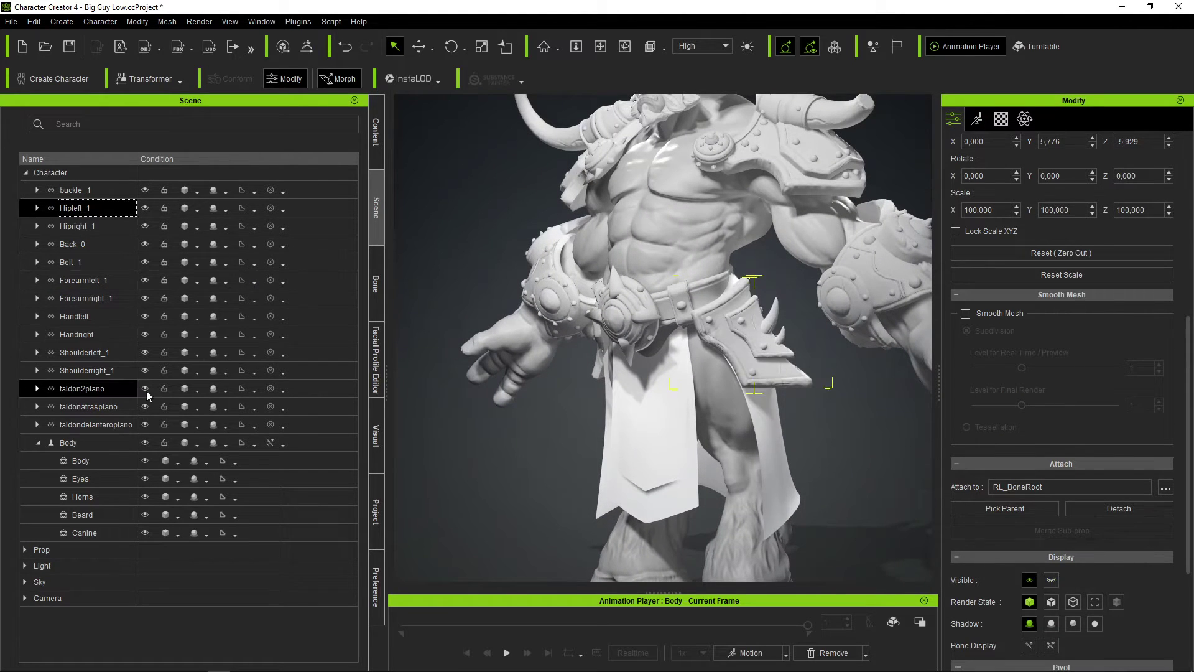
left_click(146, 389)
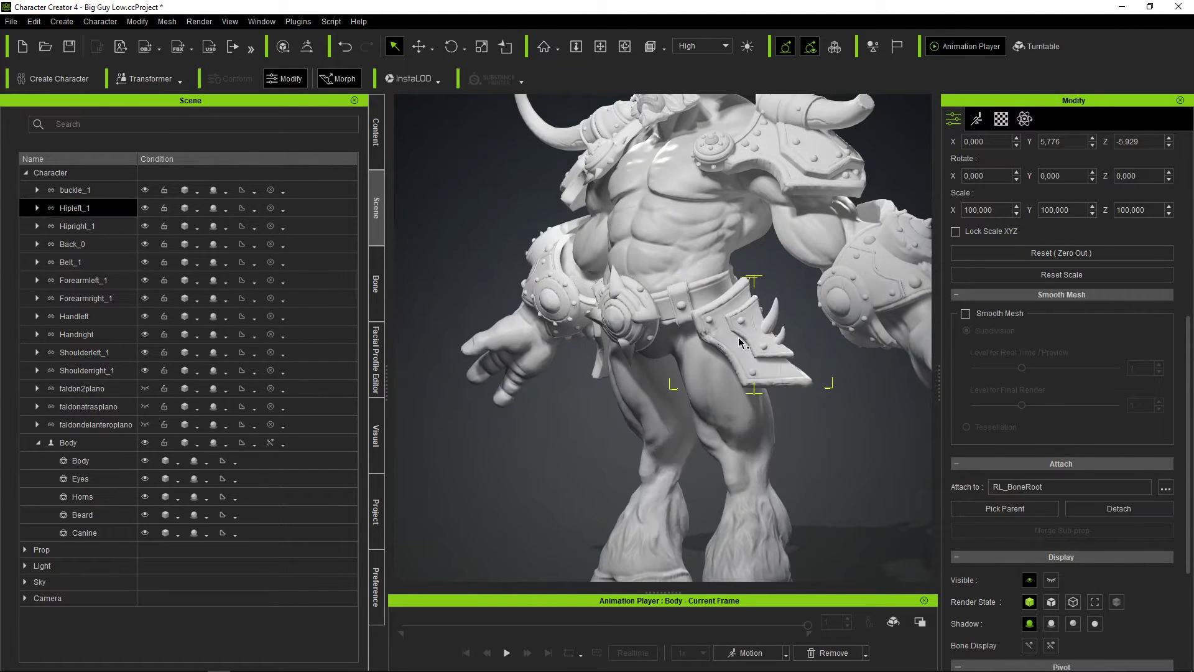
Attach the forearm armour pieces, including Forearmright_1, to the forearm twist bones
left_click(572, 339)
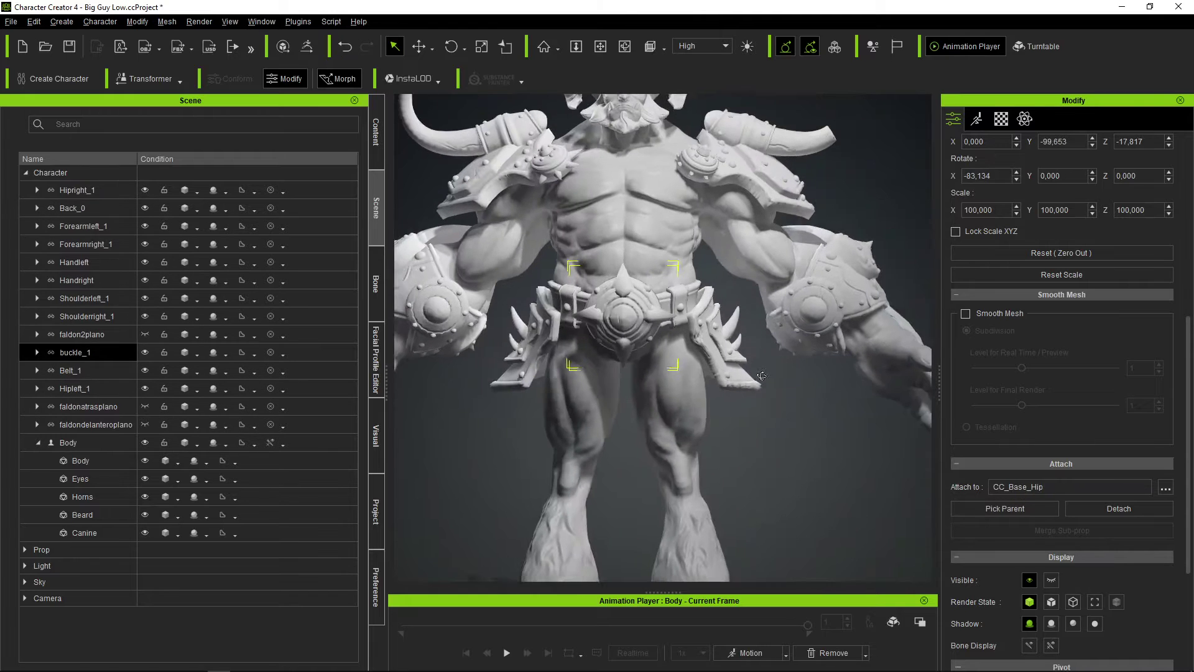
left_click(815, 307)
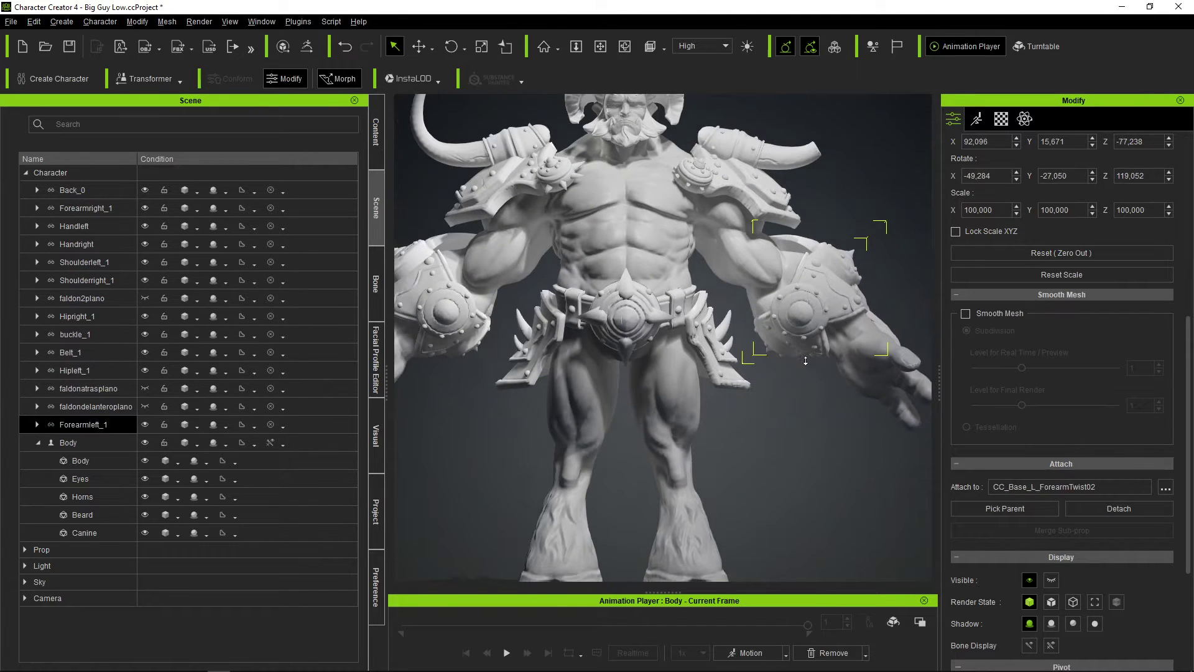
left_click(1018, 511)
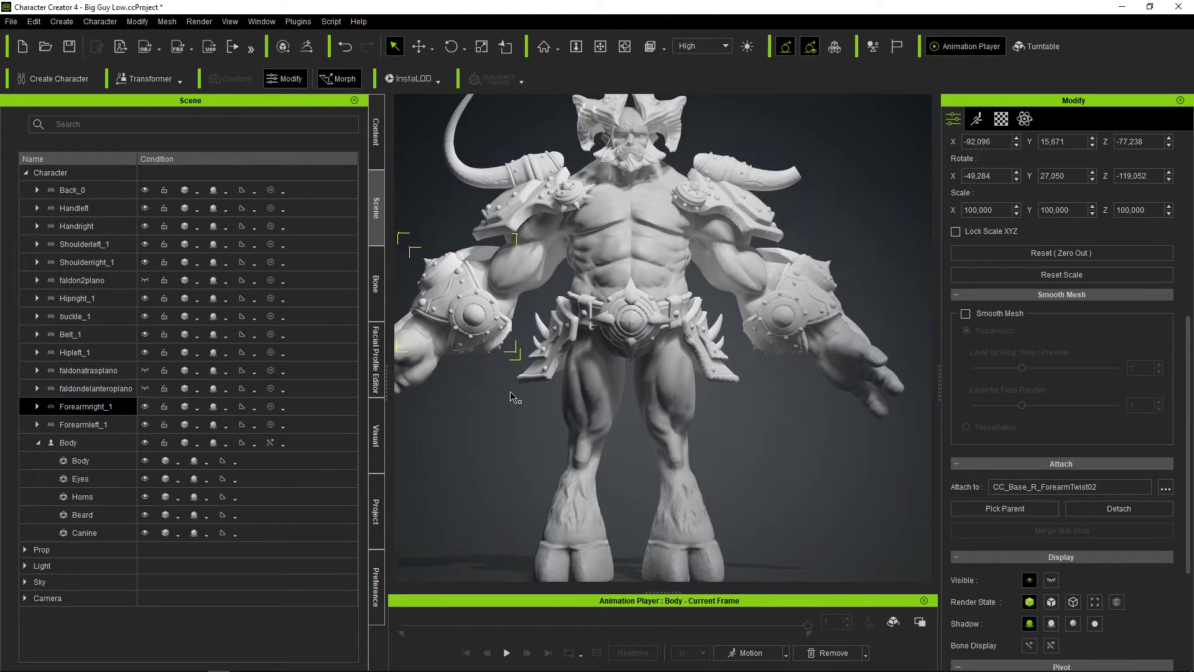
right_click_drag(509, 396, 746, 407)
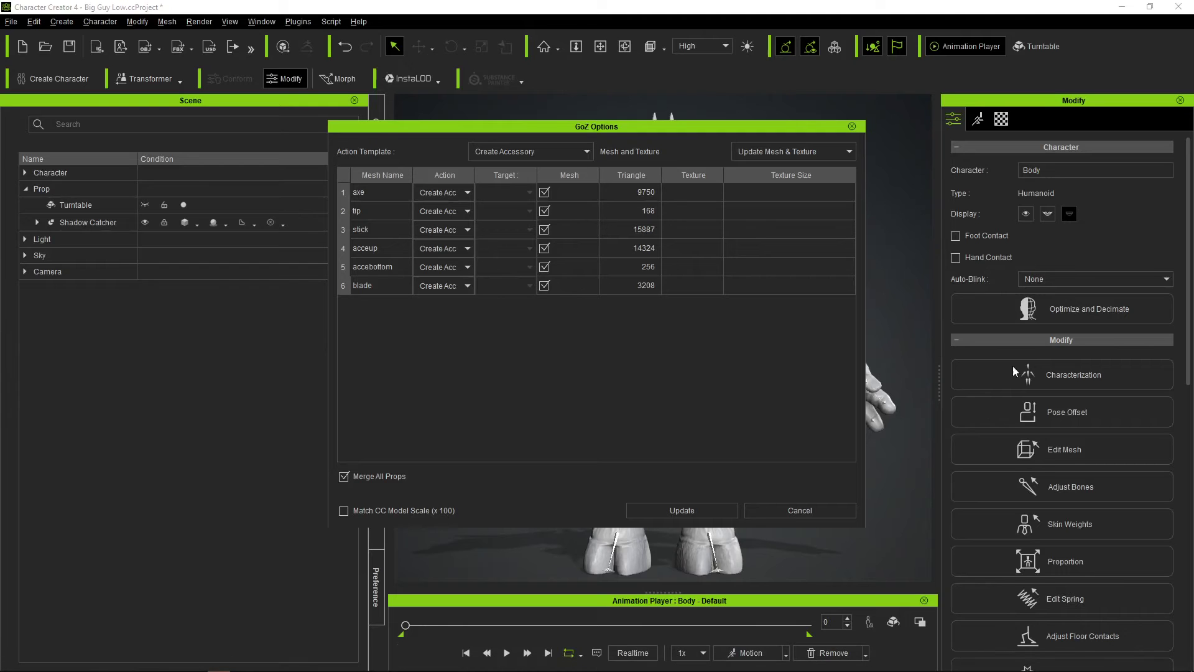
Import the axe meshes from ZBrush with the Create Prop action template
left_click(584, 150)
left_click(546, 165)
left_click(701, 507)
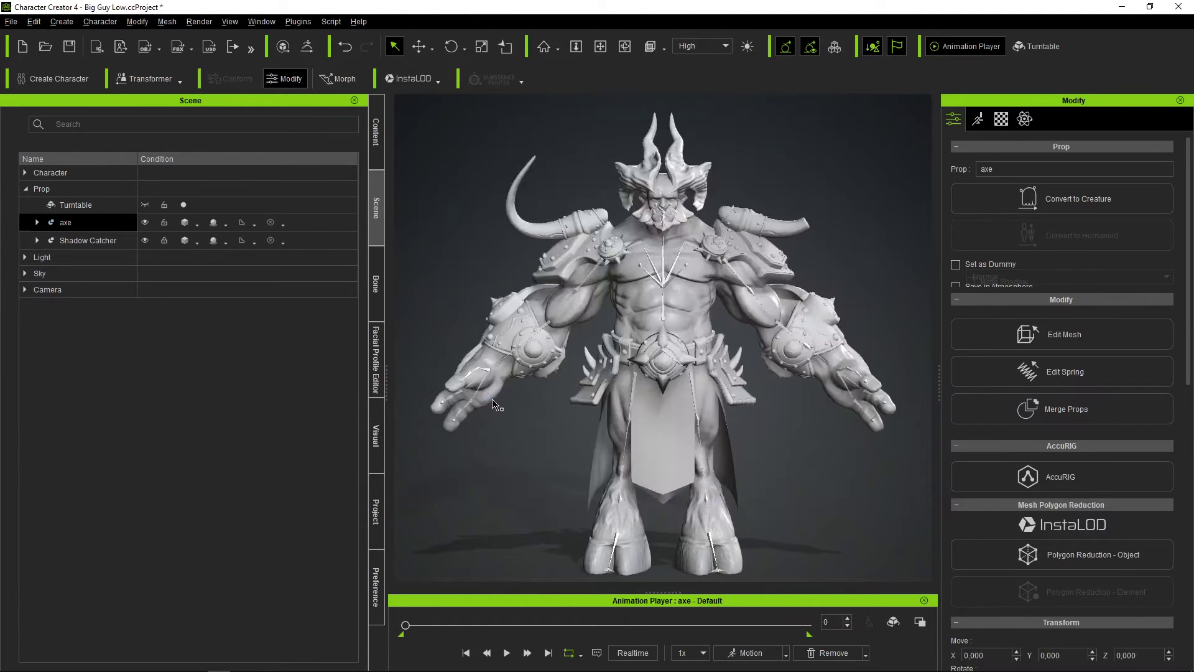
Frame the new axe and move it into the barbarian's hand
key("e")
left_click(38, 223)
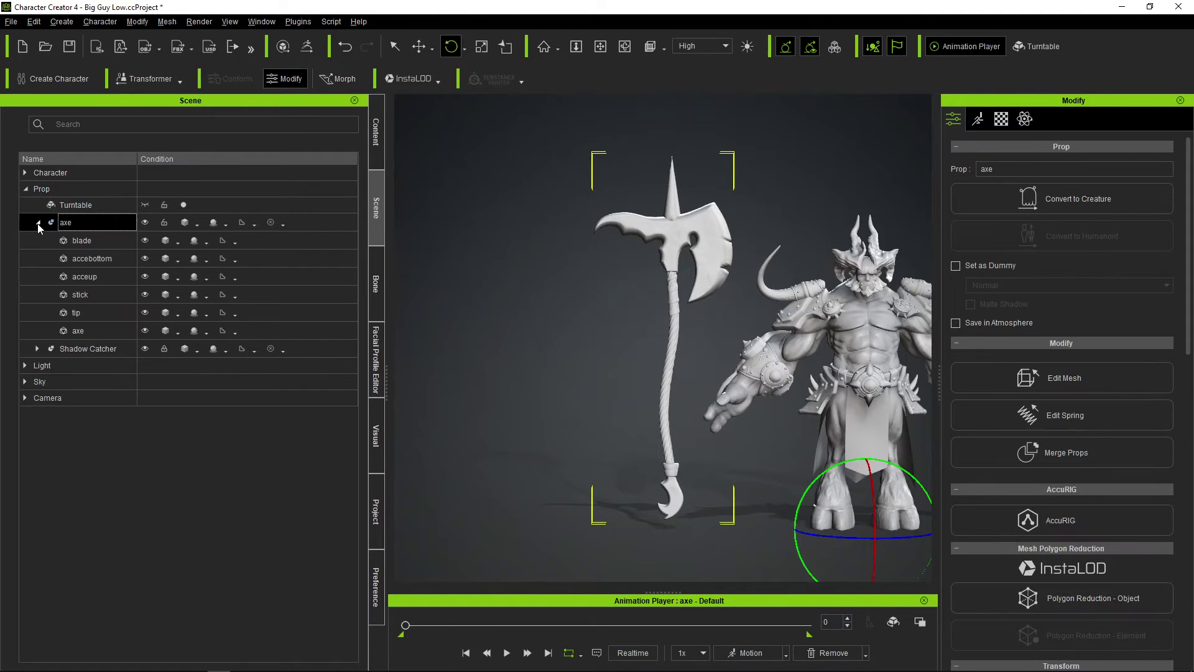
scroll(1158, 332, "down", 5)
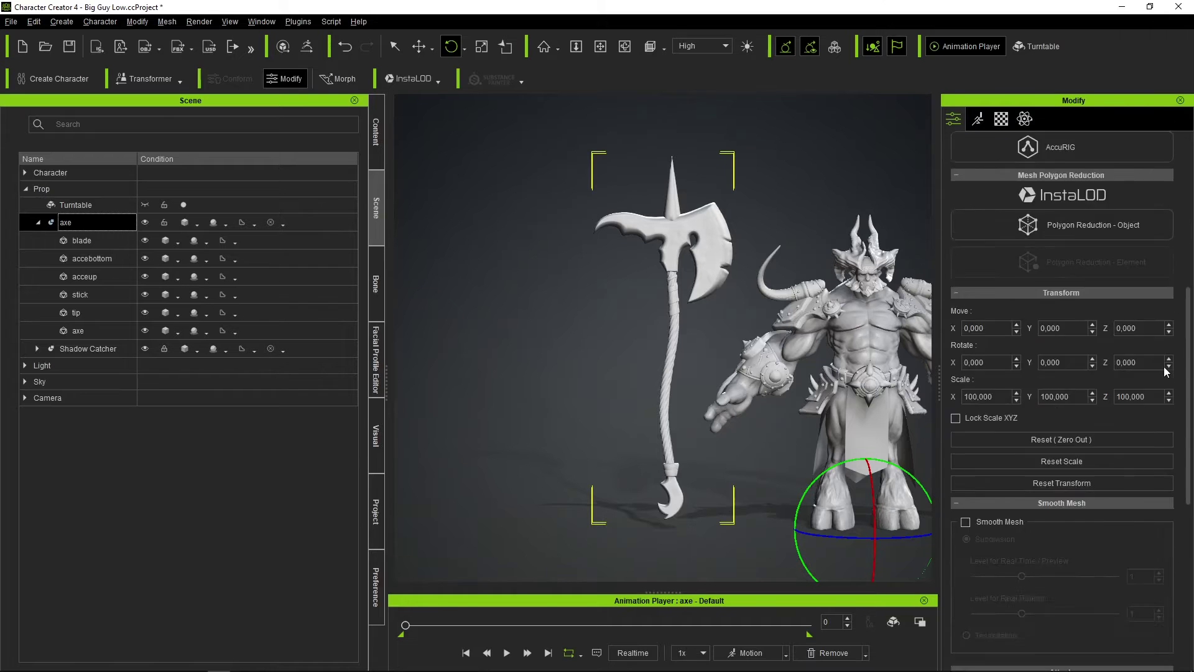
scroll(1112, 458, "down", 5)
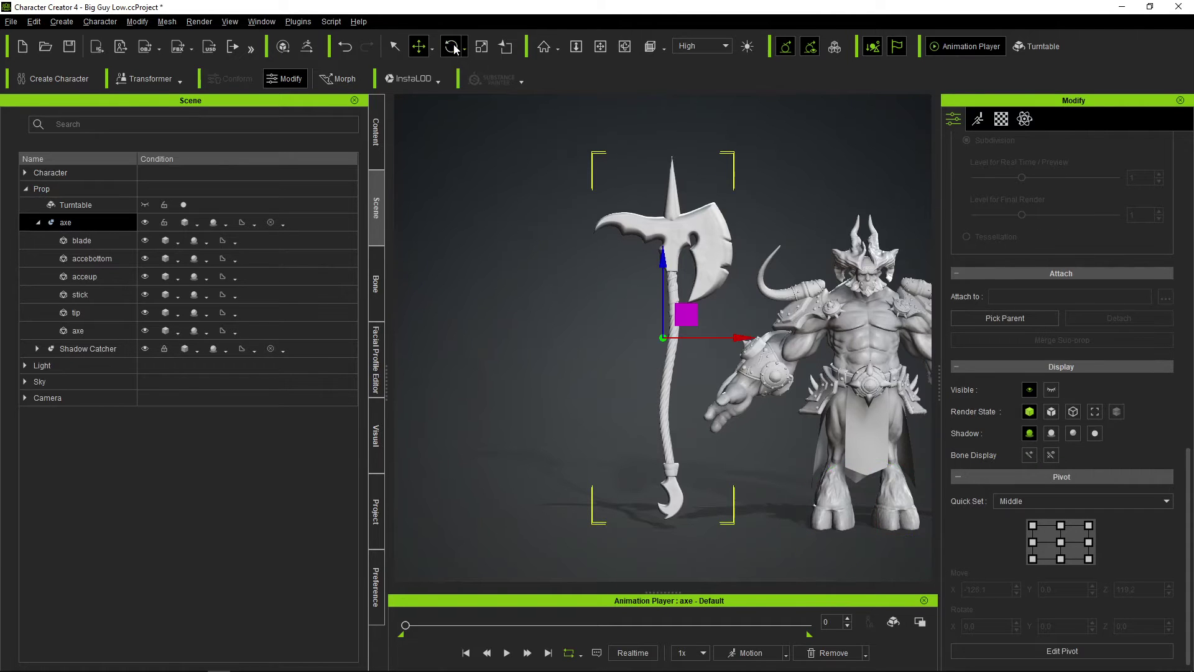
right_click_drag(655, 359, 638, 447)
scroll(638, 446, "up", 5)
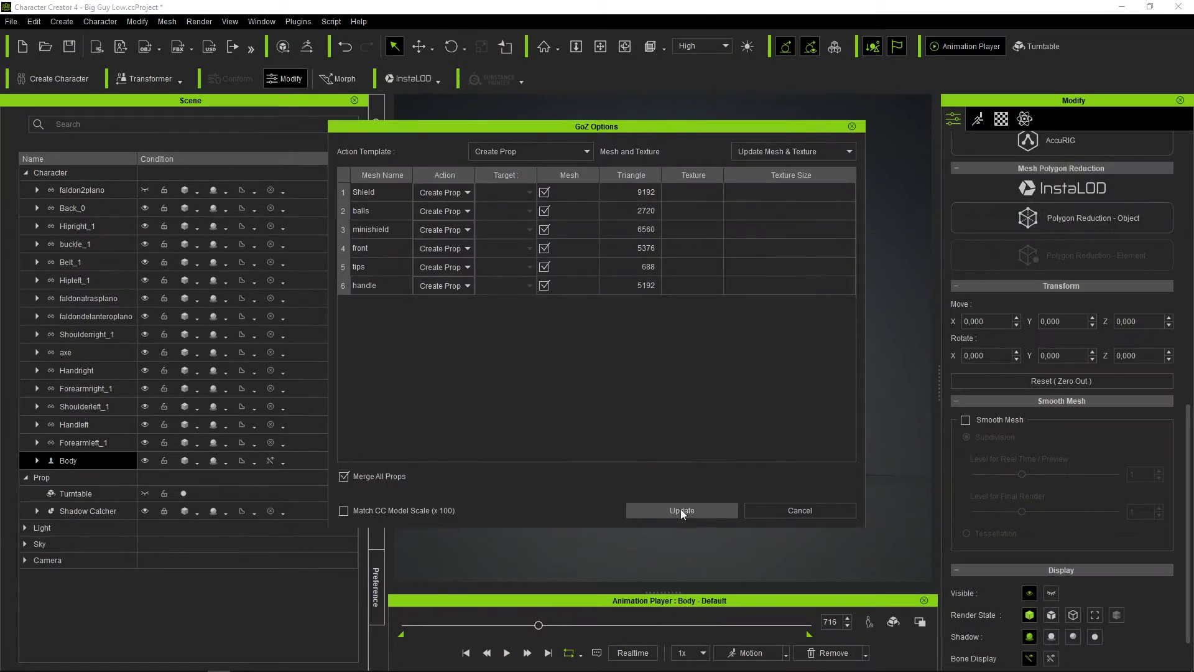
Confirm the GoZ update to bring the shield in as a prop
left_click(682, 510)
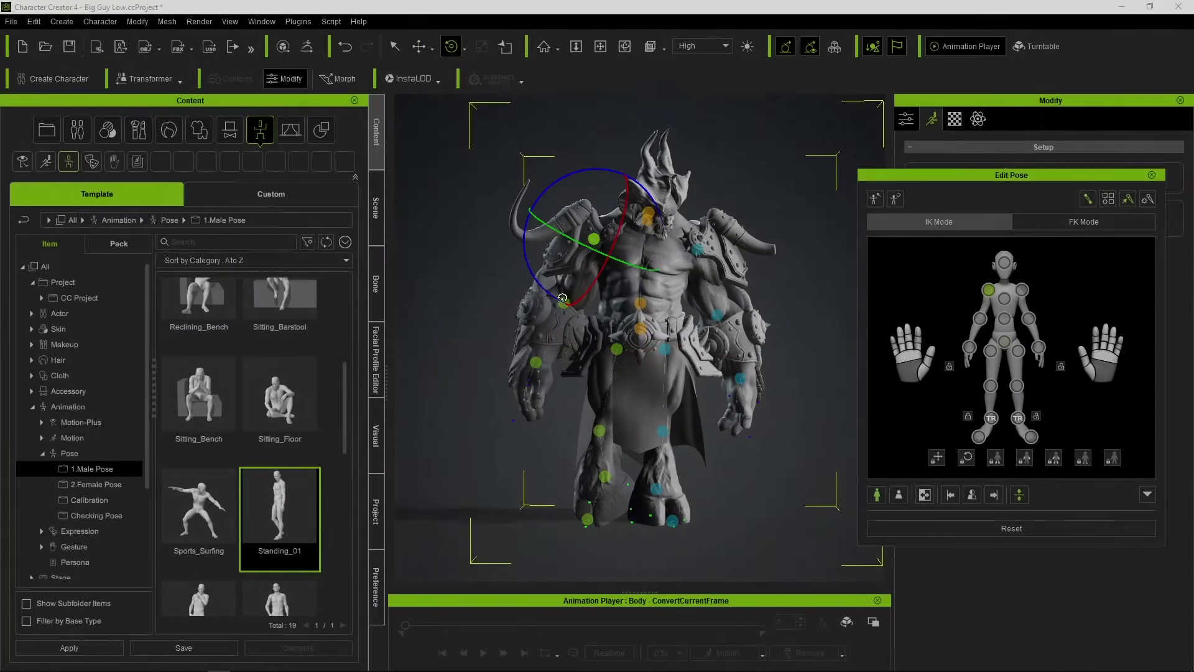
Scrub the stomp animation back to an earlier frame and review it from several angles
left_click_drag(562, 298, 531, 296)
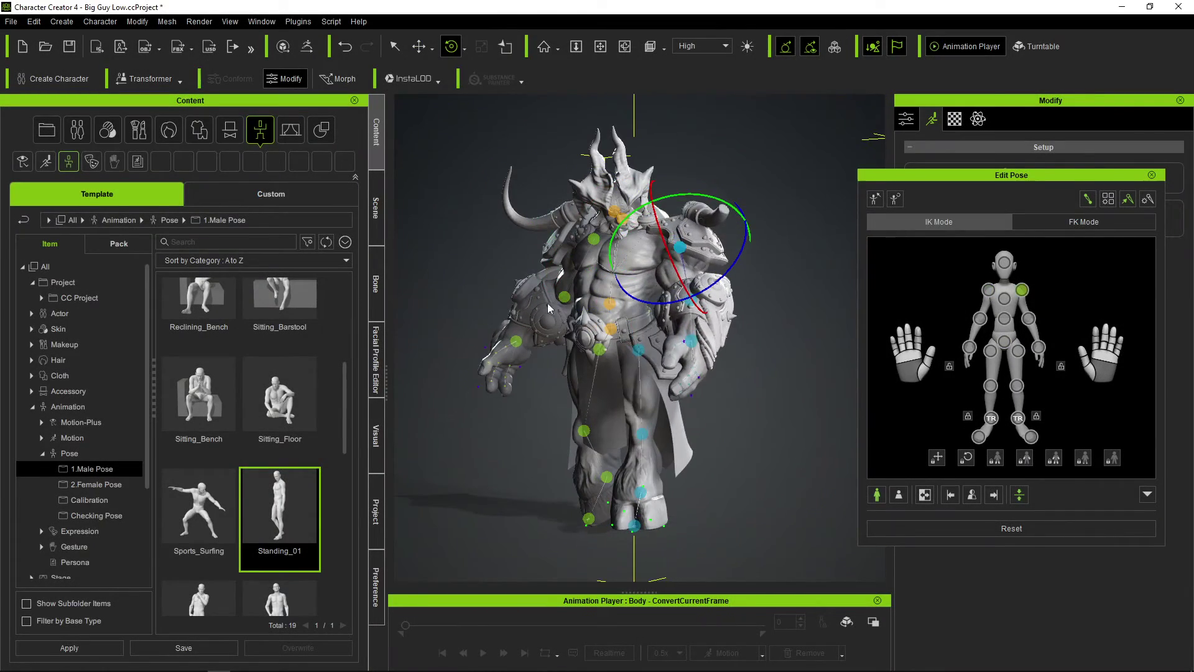
left_click(375, 207)
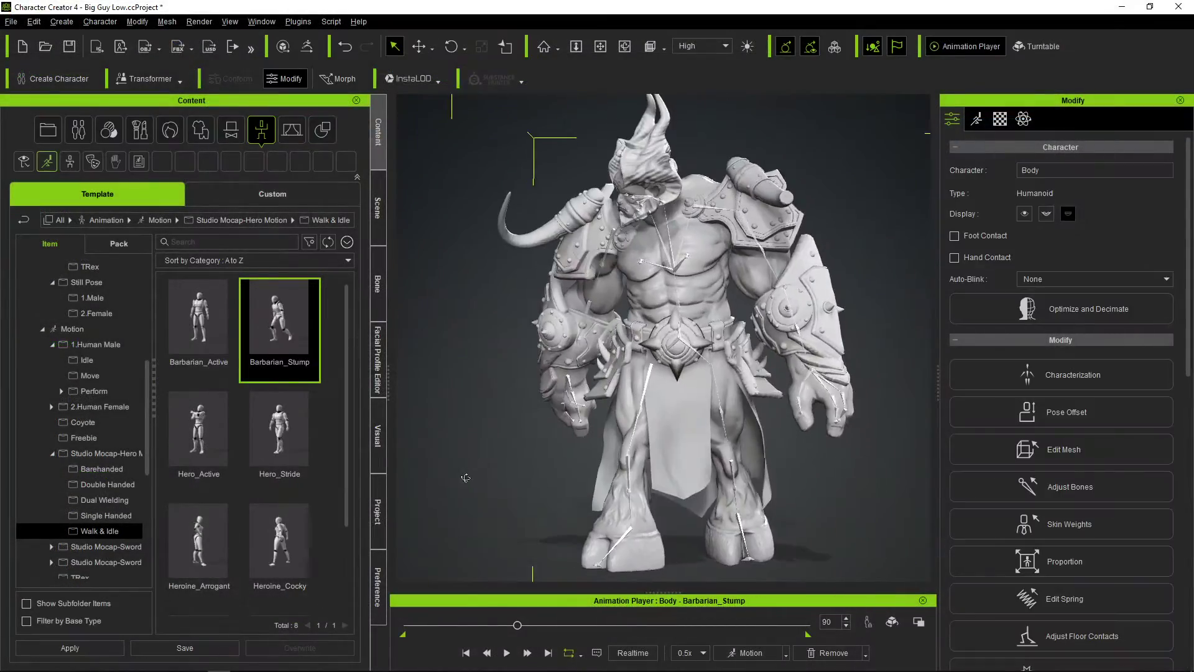
right_click_drag(466, 478, 535, 437)
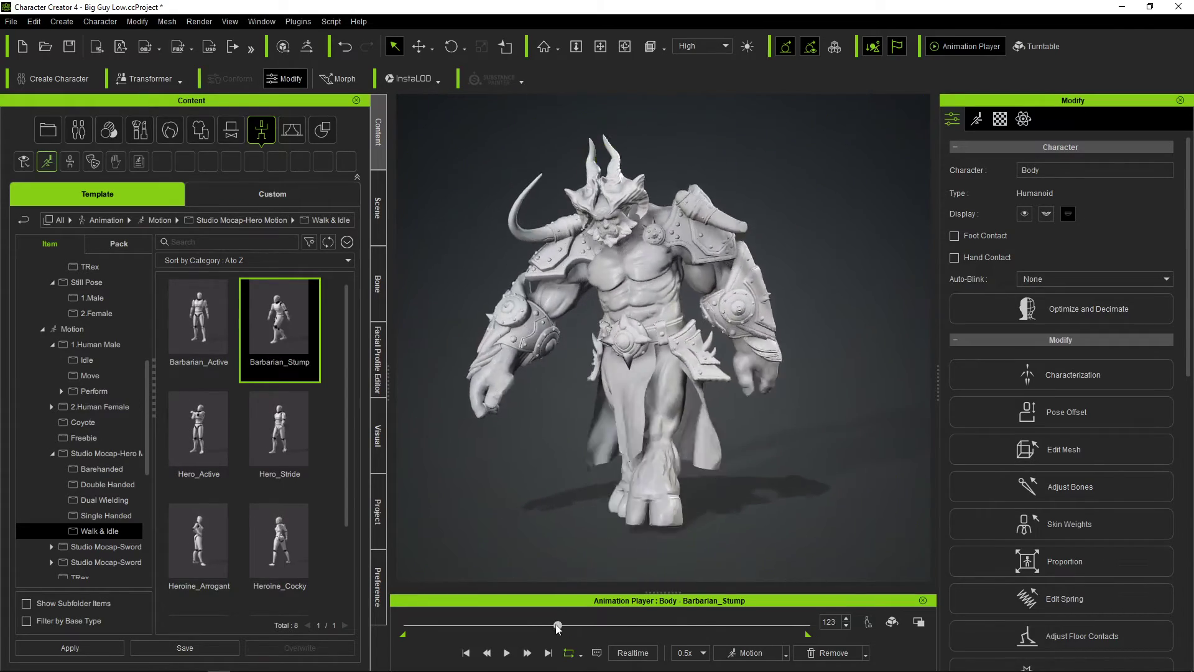
left_click_drag(568, 625, 495, 615)
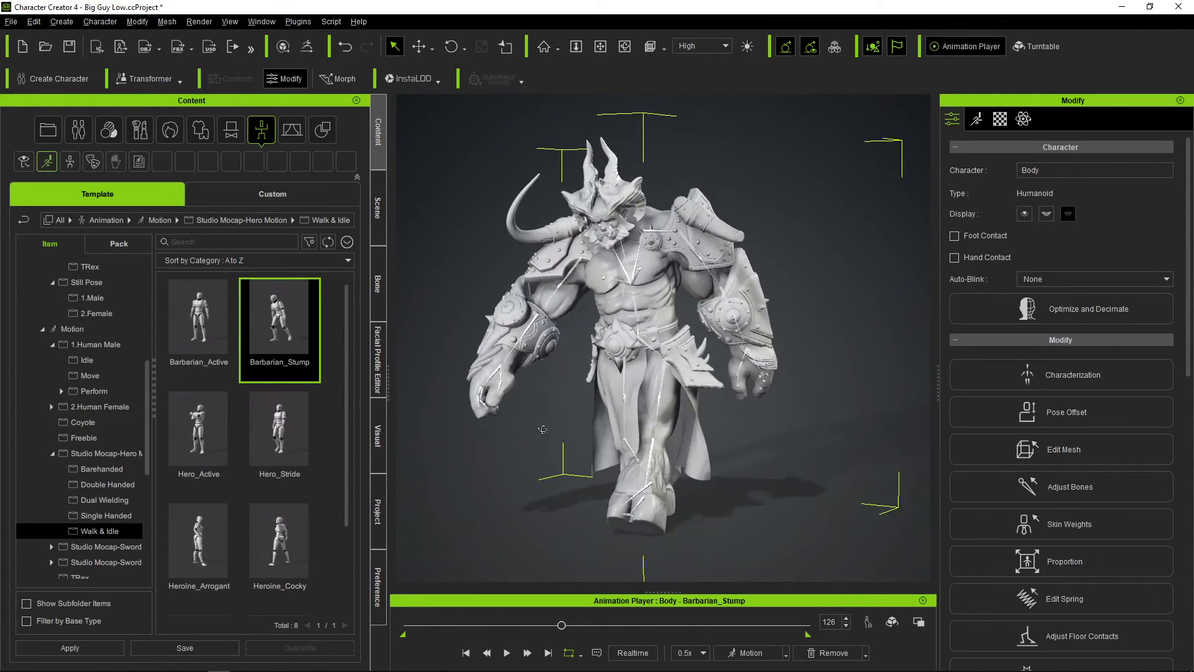
right_click_drag(464, 438, 809, 411)
Save the current frame as the custom pose Big Guy_05
left_click(272, 193)
left_click(70, 515)
right_click_drag(684, 473, 821, 479)
left_click(184, 648)
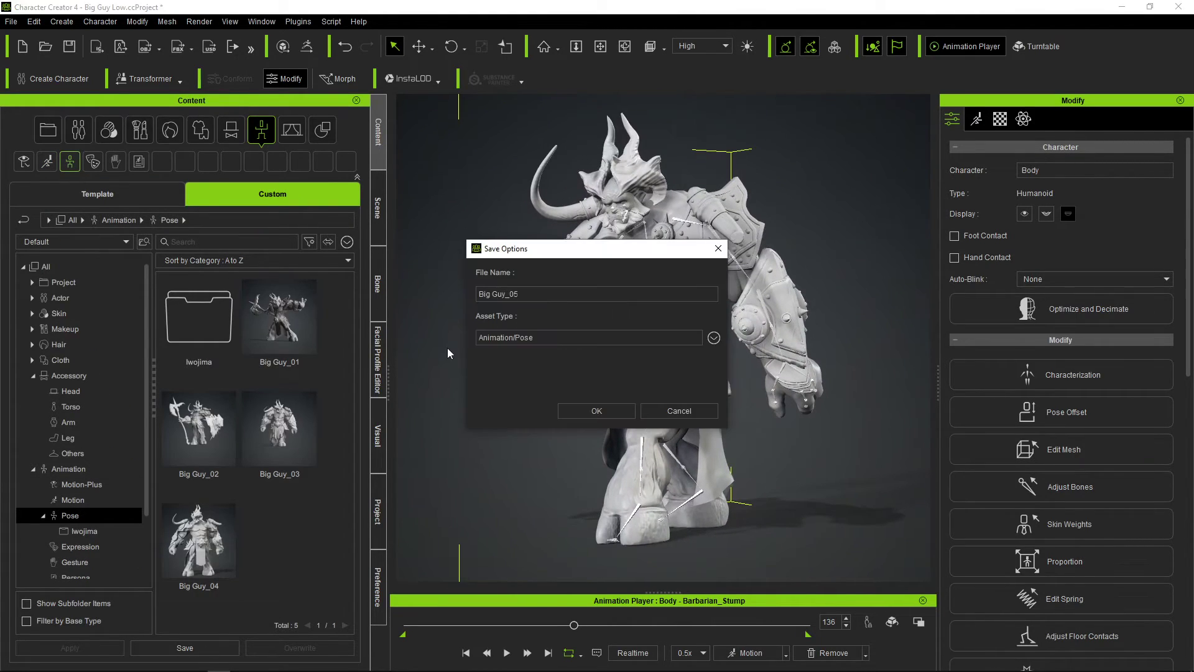
key("Return")
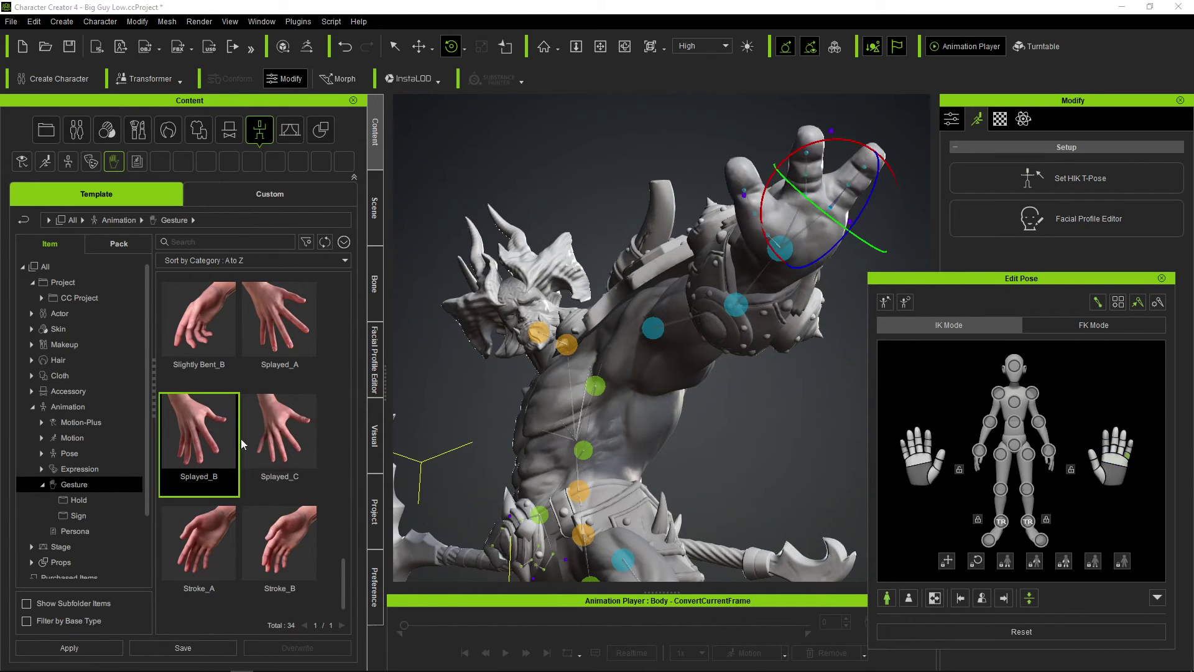
Apply the Splayed_B hand gesture and choose which hands receive it
scroll(242, 444, "up", 5)
left_click_drag(199, 430, 425, 461)
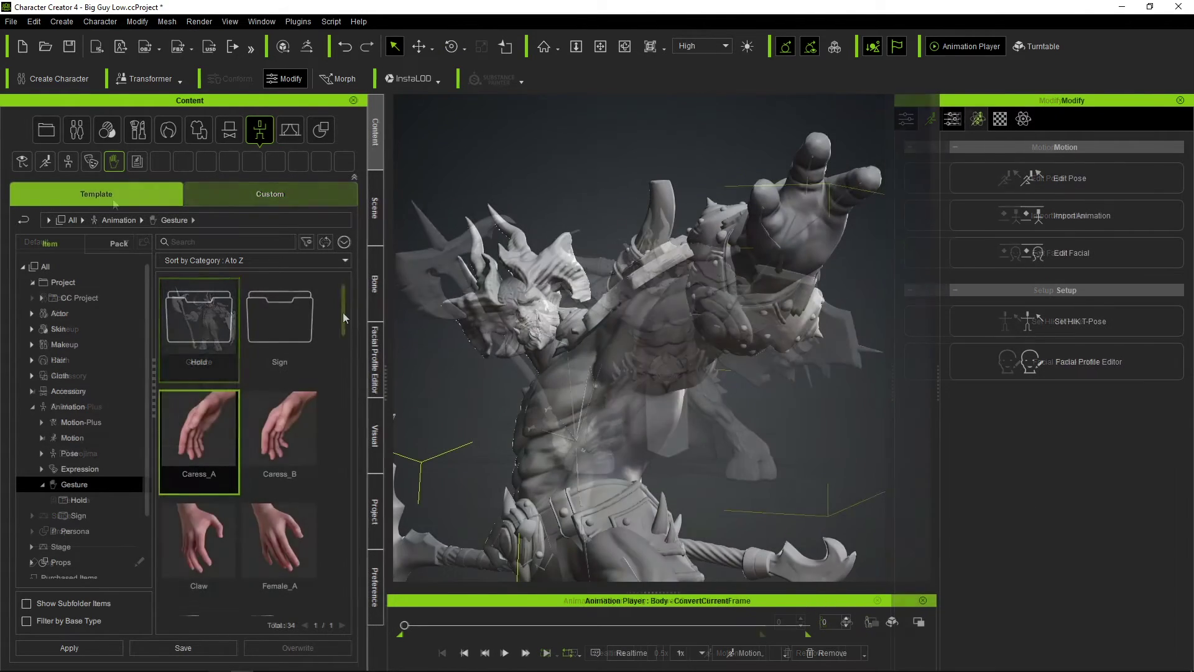
left_click_drag(342, 312, 327, 579)
double_click(194, 428)
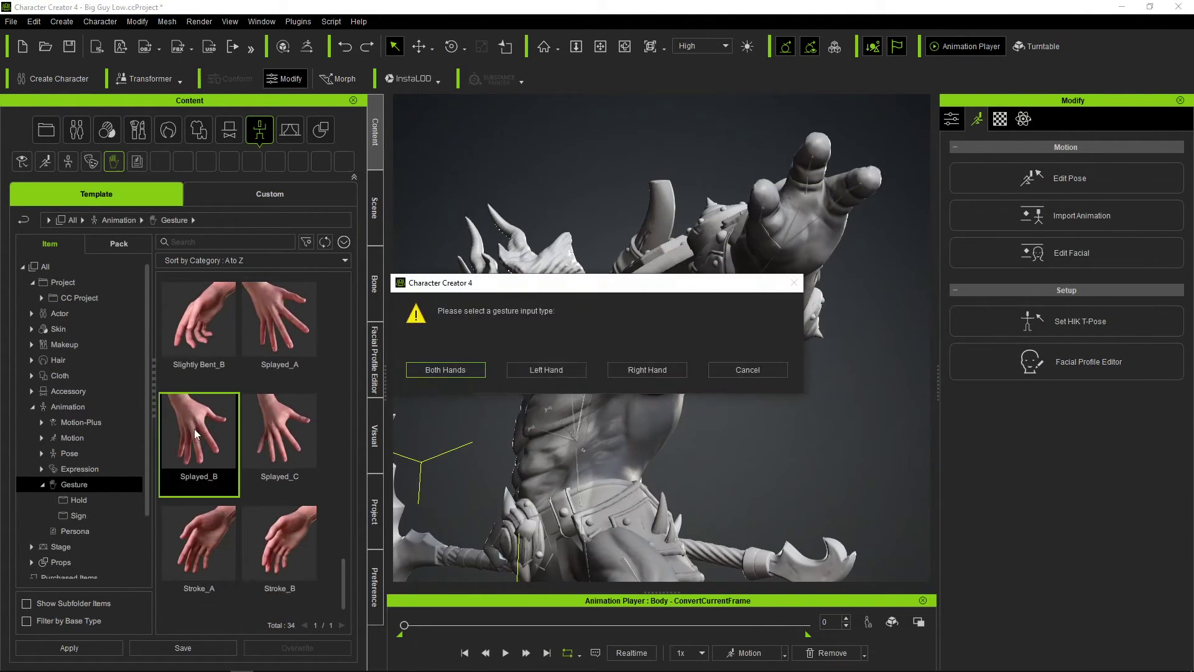
left_click(549, 376)
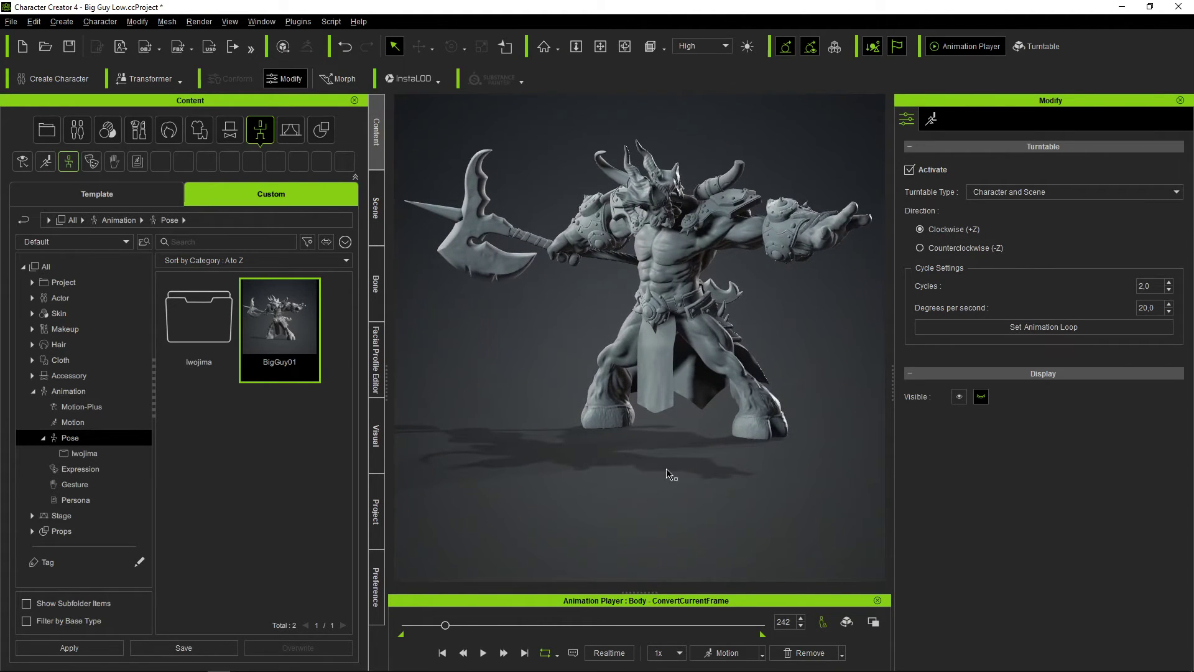
Select the whole Character in the Scene list and send its current pose to ZBrush Pose Tools
left_click(377, 205)
left_click(73, 175)
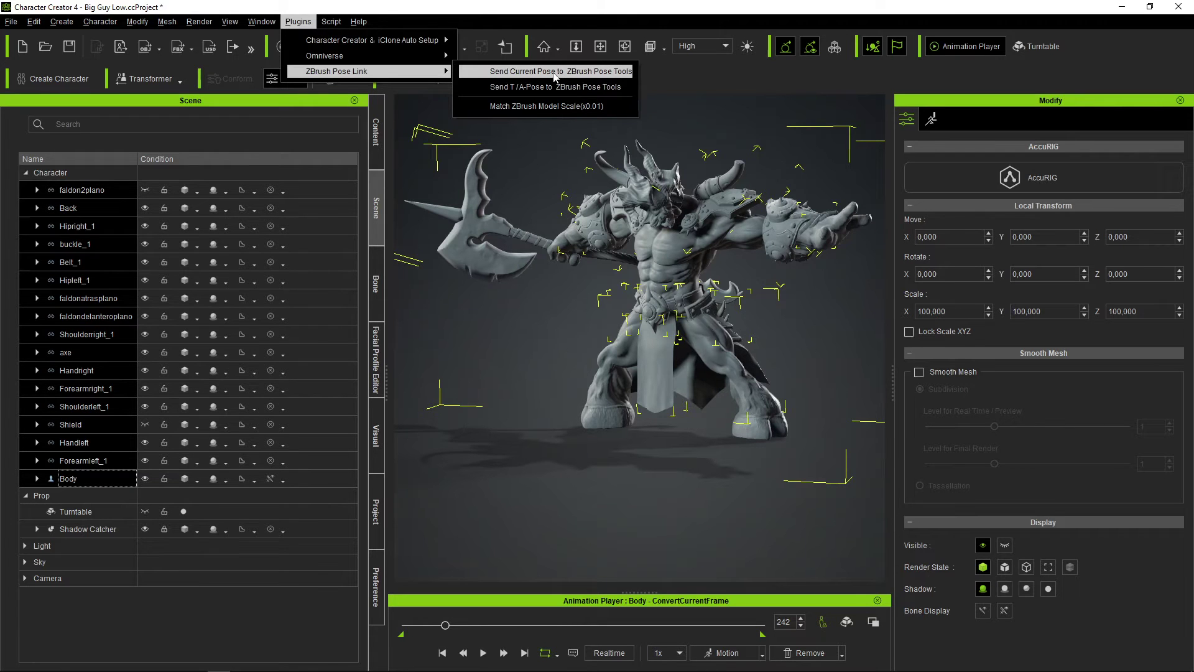
left_click(553, 73)
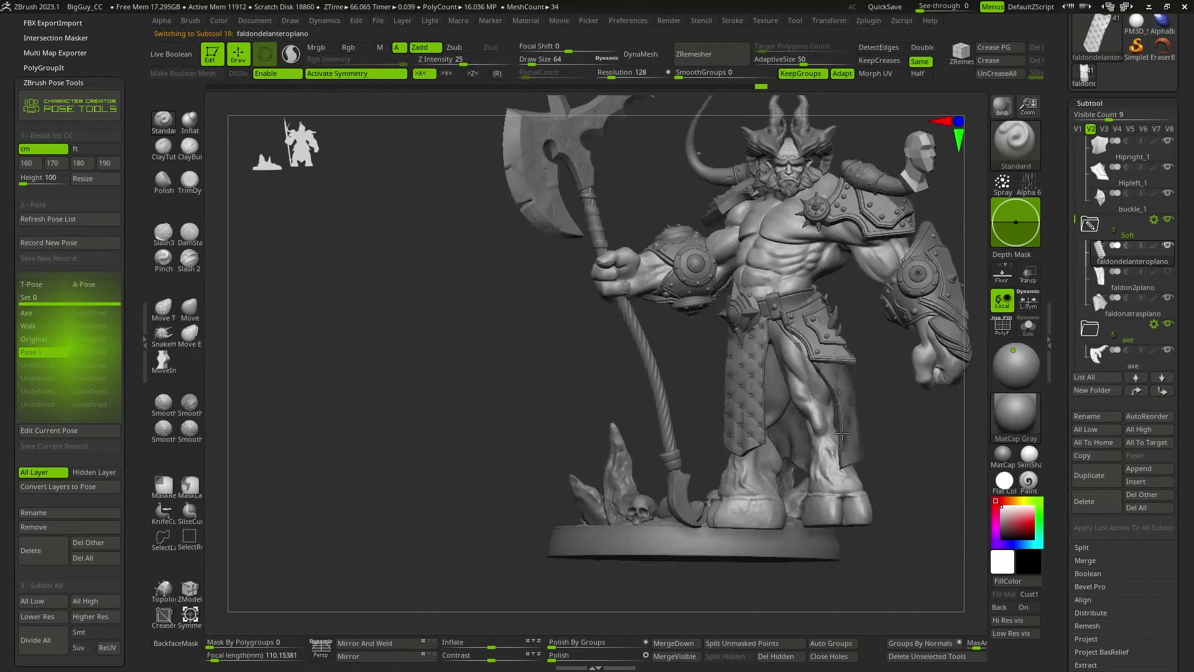
Show visibility set V3, switch to the Stand pose record, then load the barbarian project file
left_click(1104, 129)
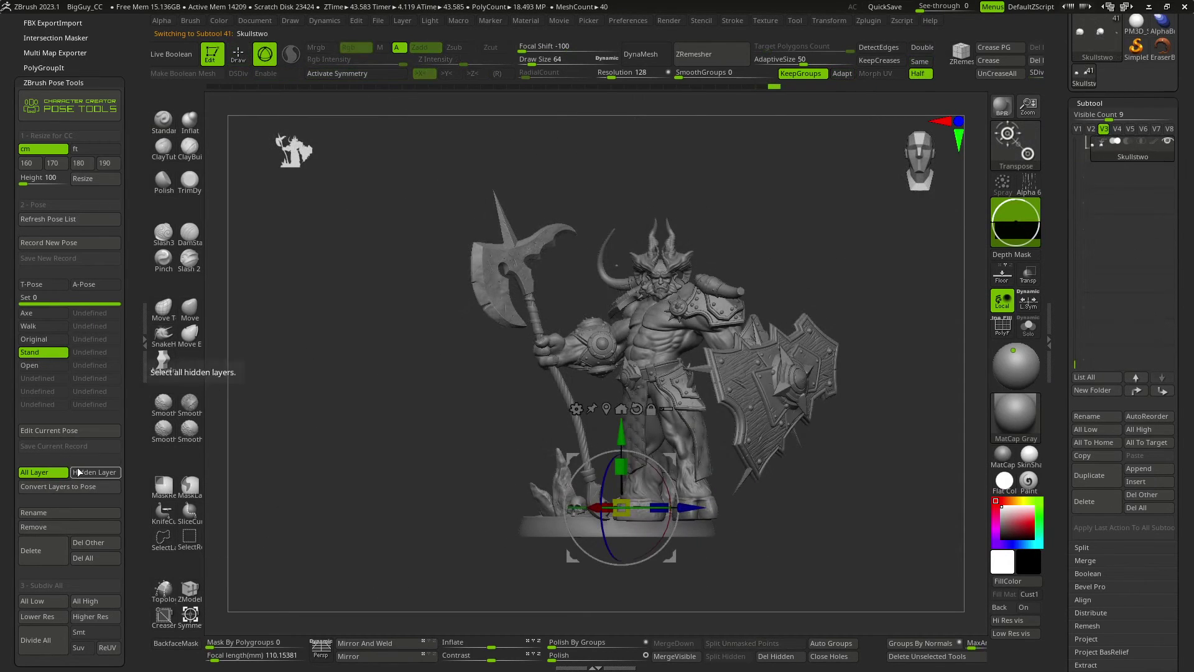
left_click(58, 430)
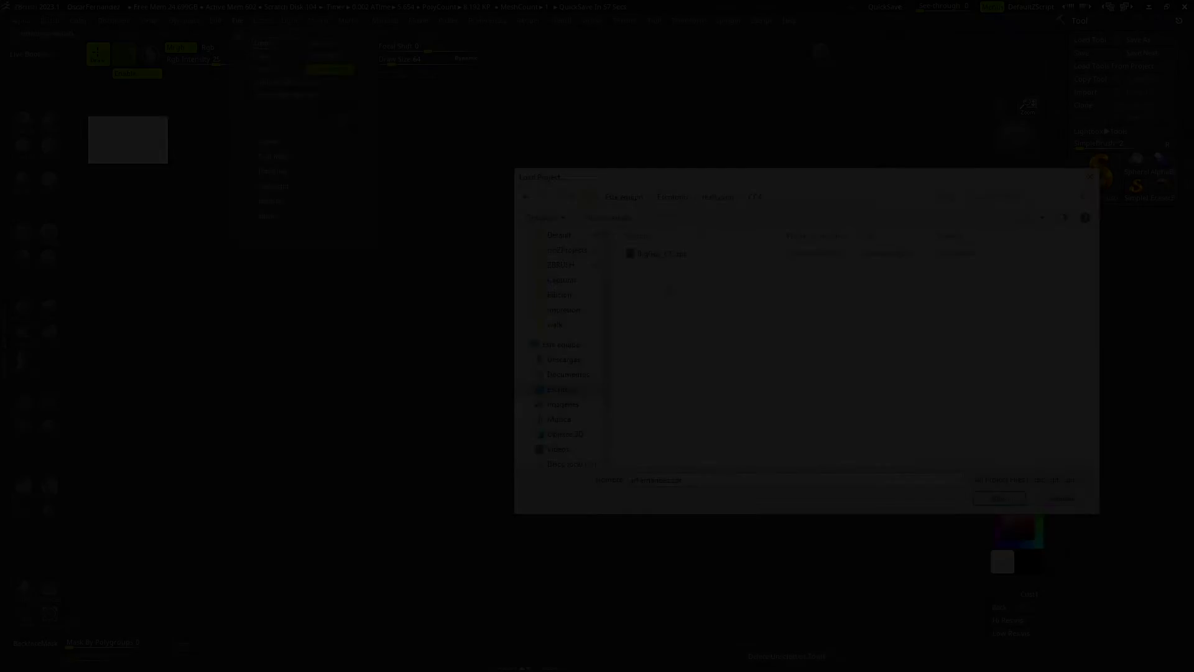
double_click(650, 254)
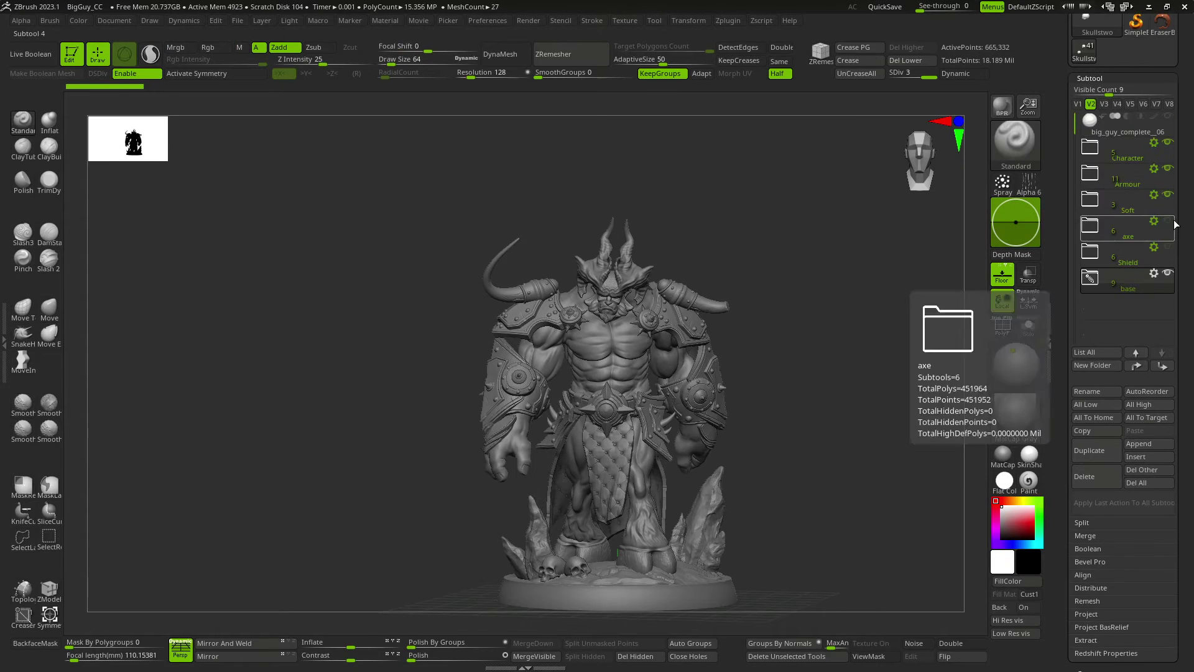
Apply the Stand pose from the Zplugin Character Creator Pose Tools
scroll(1175, 223, "down", 5)
left_click(728, 21)
left_click_drag(737, 28, 75, 187)
left_click_drag(526, 20, 124, 226)
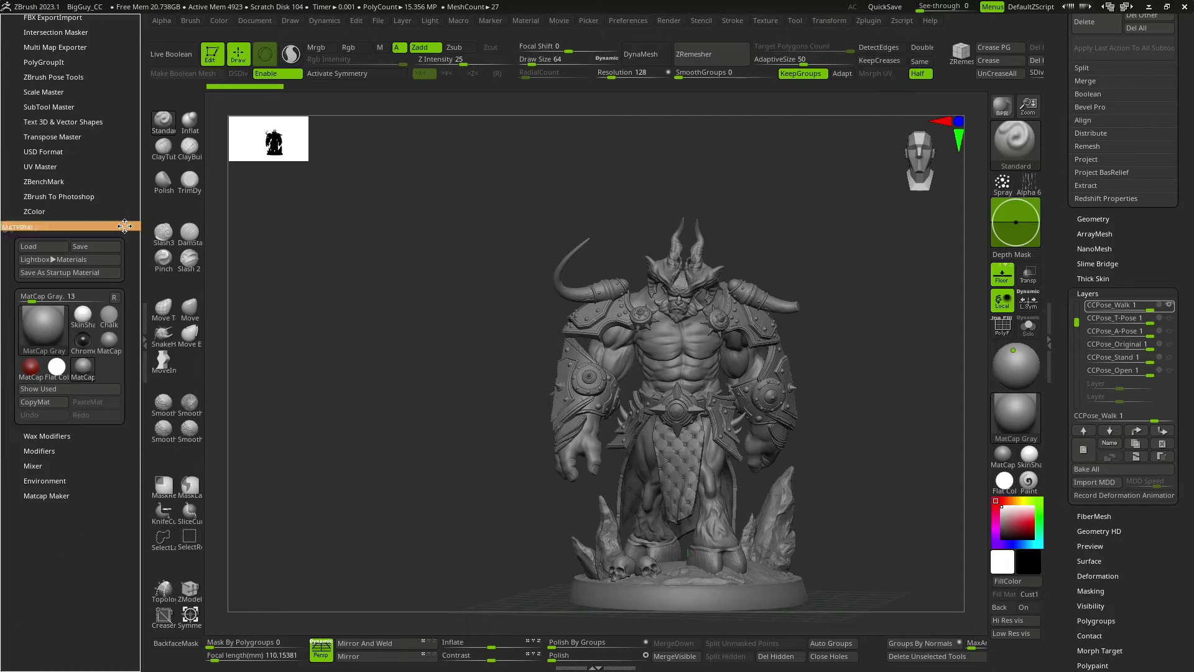
left_click(52, 76)
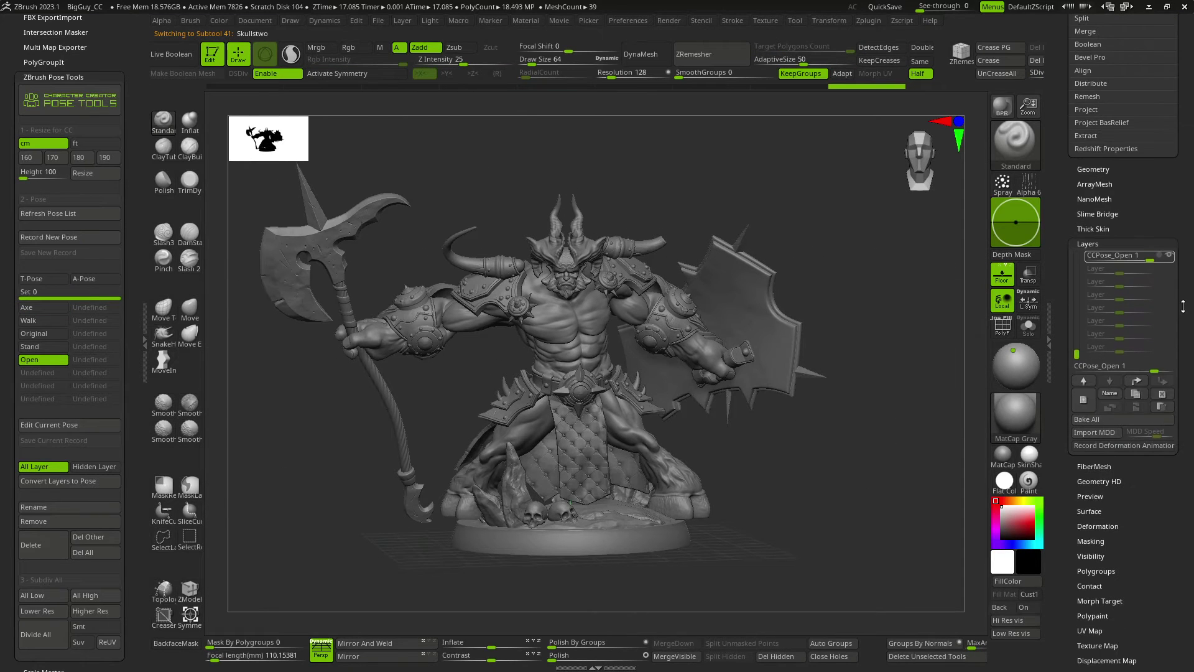
left_click(44, 349)
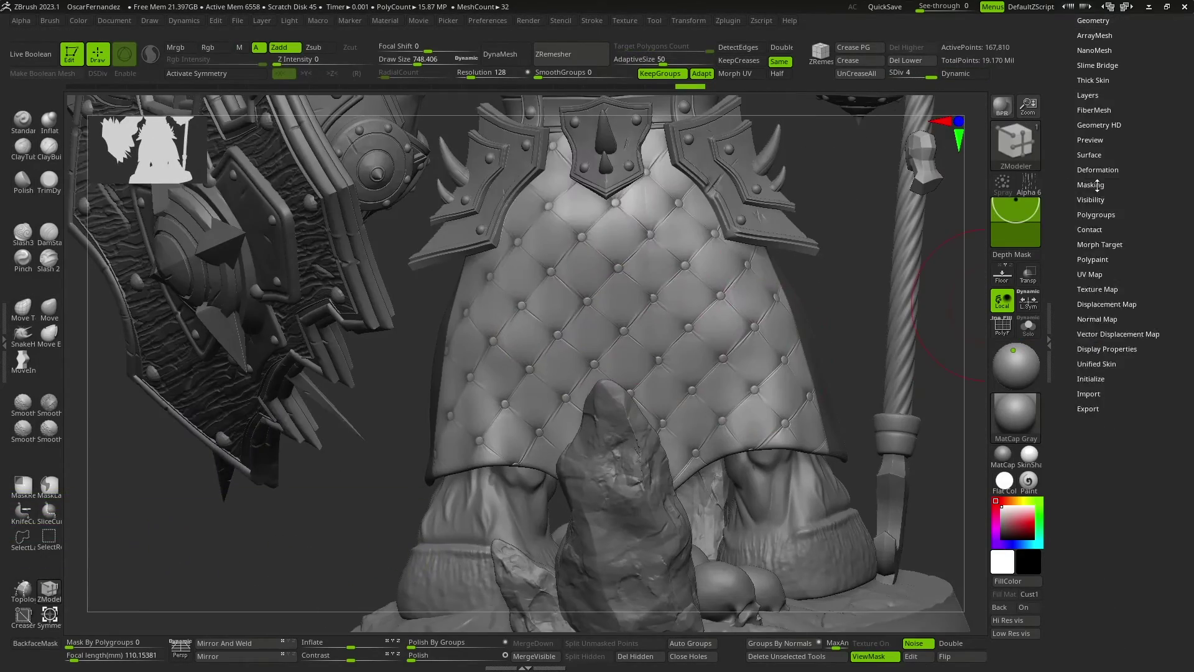
Merge the visible subtools into a single Merged_Back subtool
left_click(1089, 155)
left_click(1082, 168)
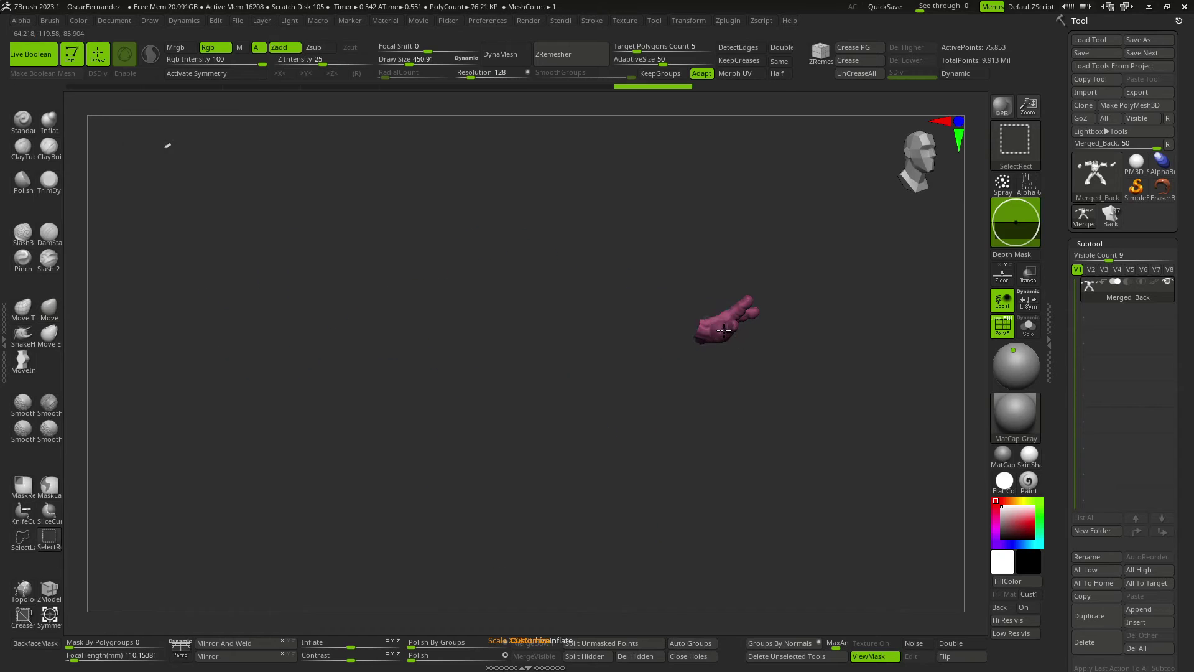
Restore the hidden parts and inspect the separated torso, legs and belt pieces
key("ctrl+z")
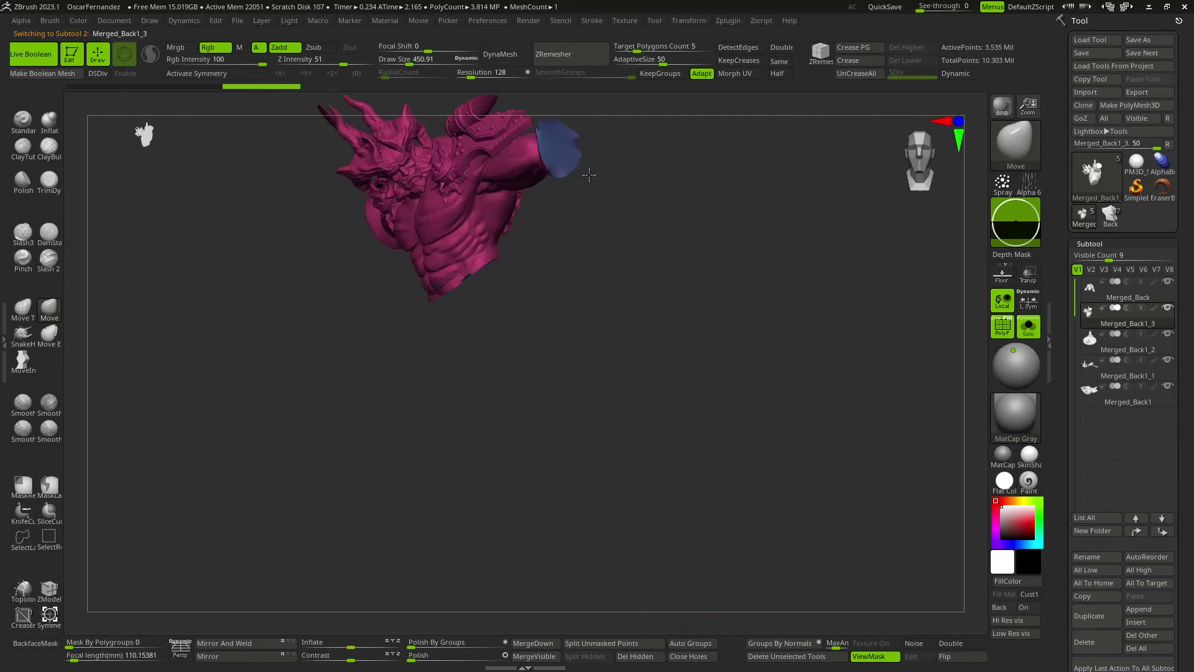
left_click_drag(590, 355, 592, 350)
key("w")
key("q")
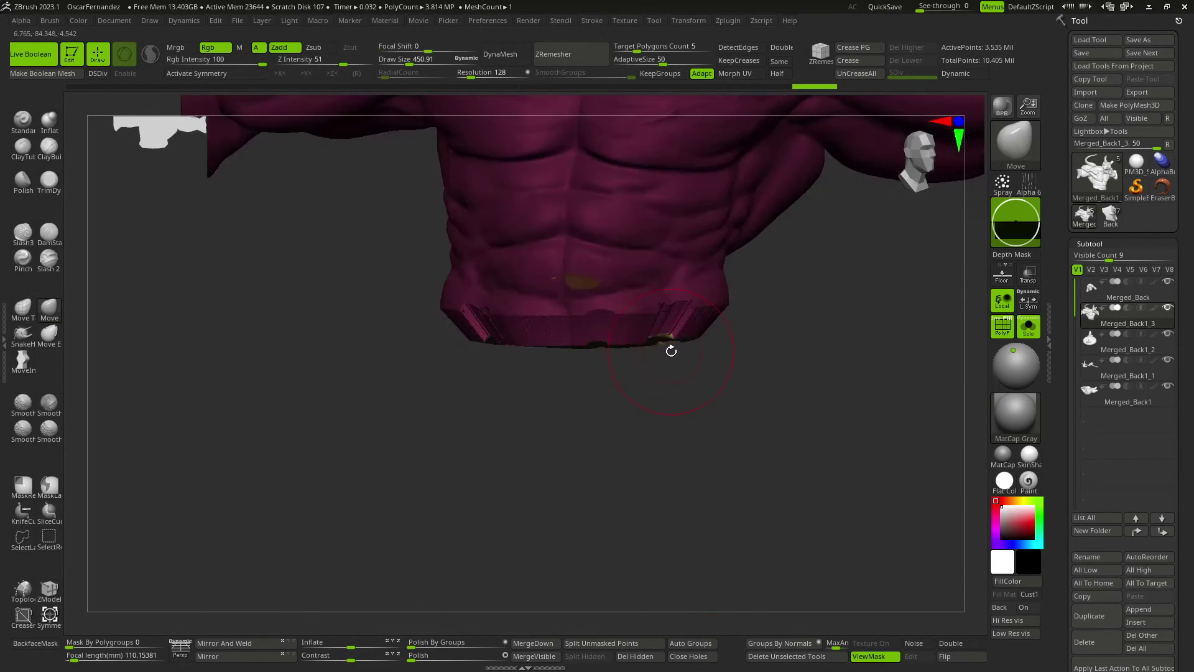
left_click_drag(670, 346, 631, 254)
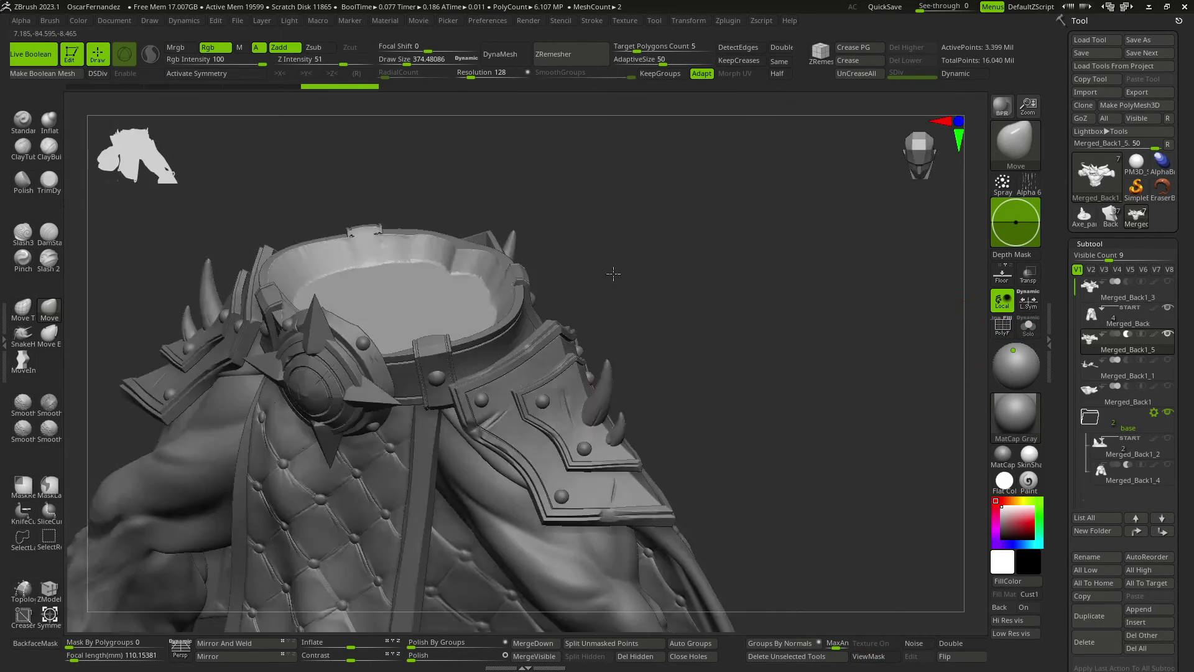
left_click_drag(373, 262, 325, 212)
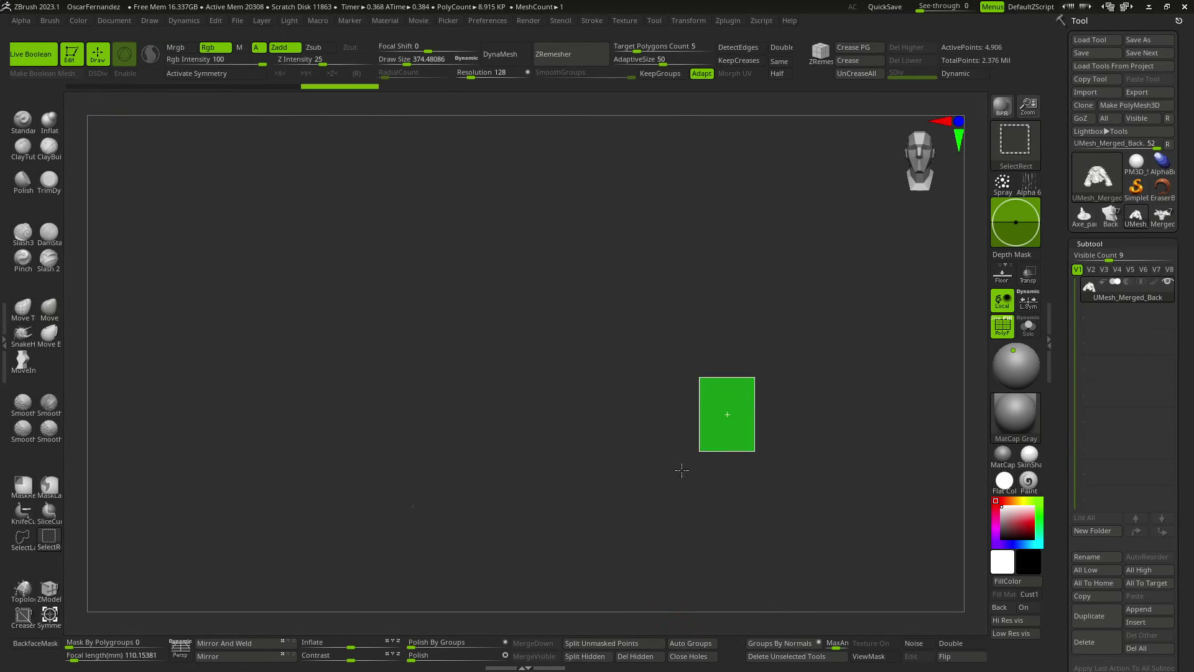
left_click(681, 470, "ctrl+shift")
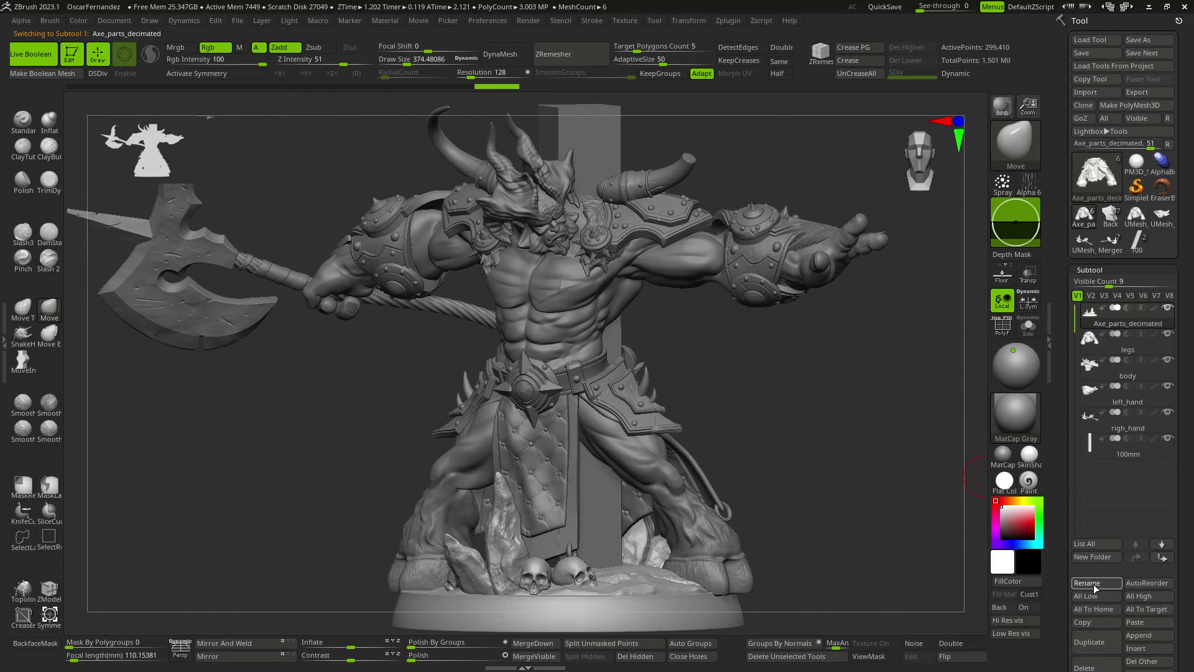
Check the model height in 3D Print Hub and export the parts to STL
left_click(728, 21)
left_click(44, 83)
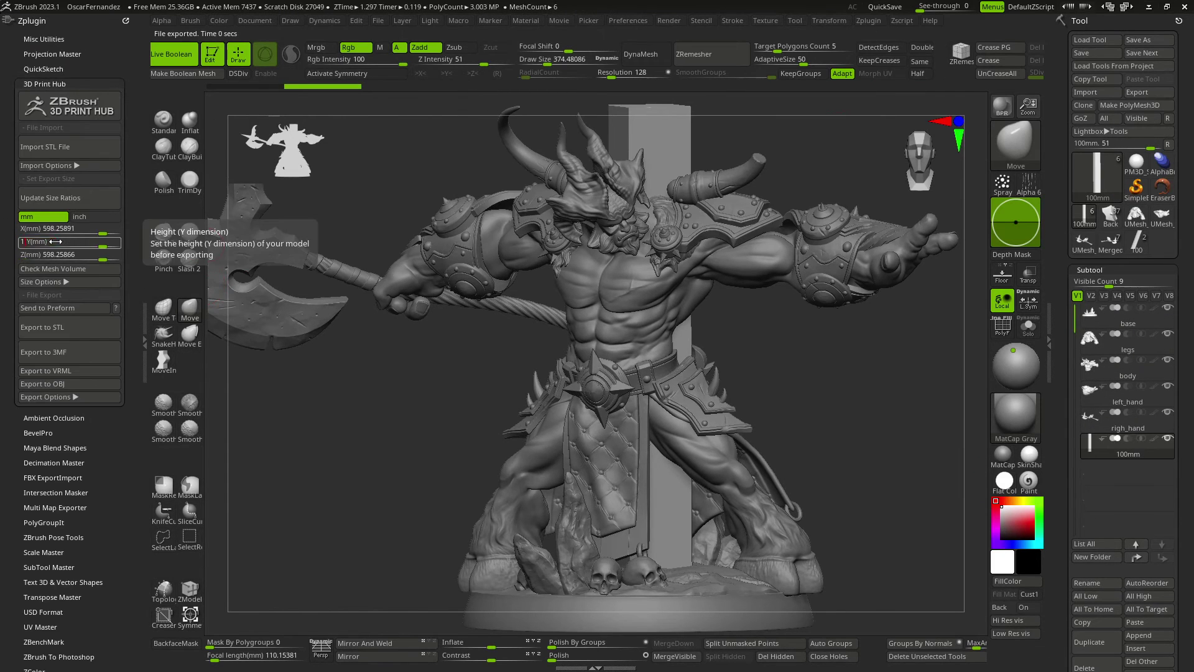
left_click(60, 420)
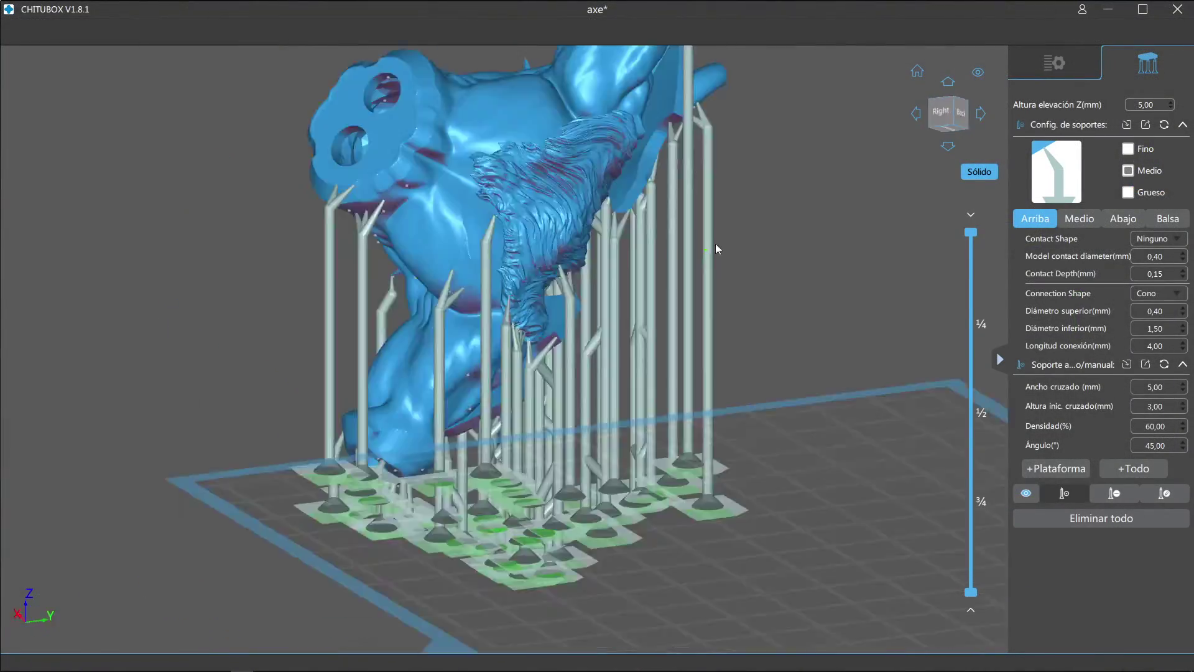
Add a fine support under the body piece's chest edge, orbiting to check the supports
left_click_drag(703, 240, 701, 428)
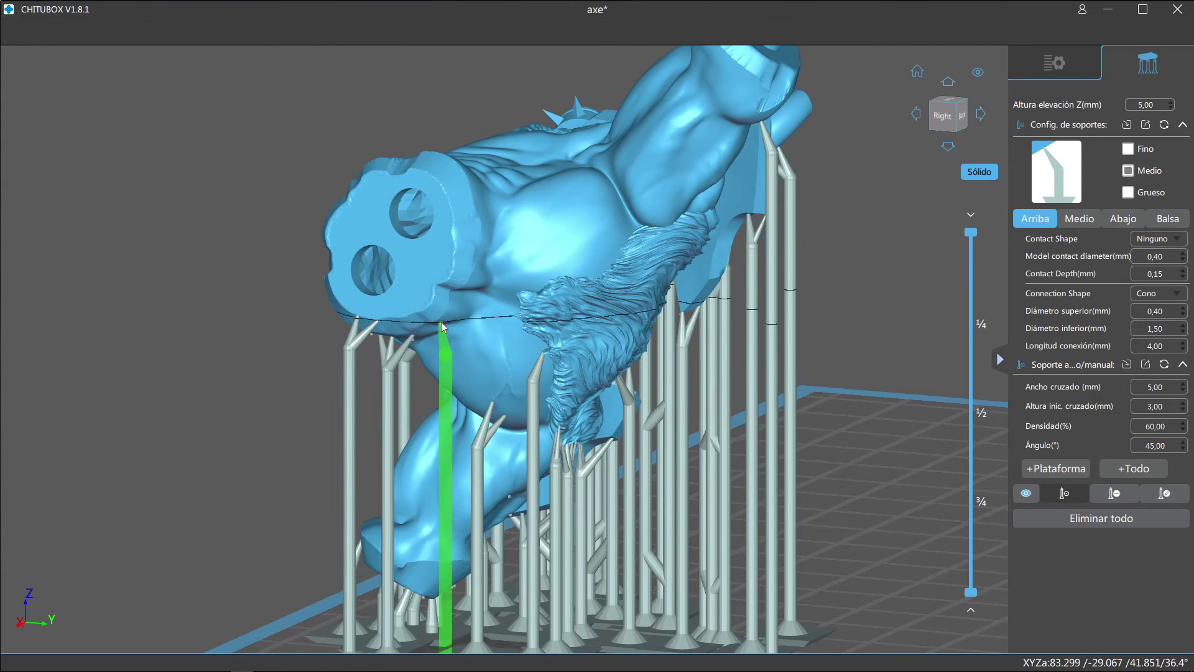
mouse_move(441, 324)
left_mouse_down()
mouse_move(289, 306)
mouse_move(298, 329)
mouse_move(487, 227)
left_mouse_up()
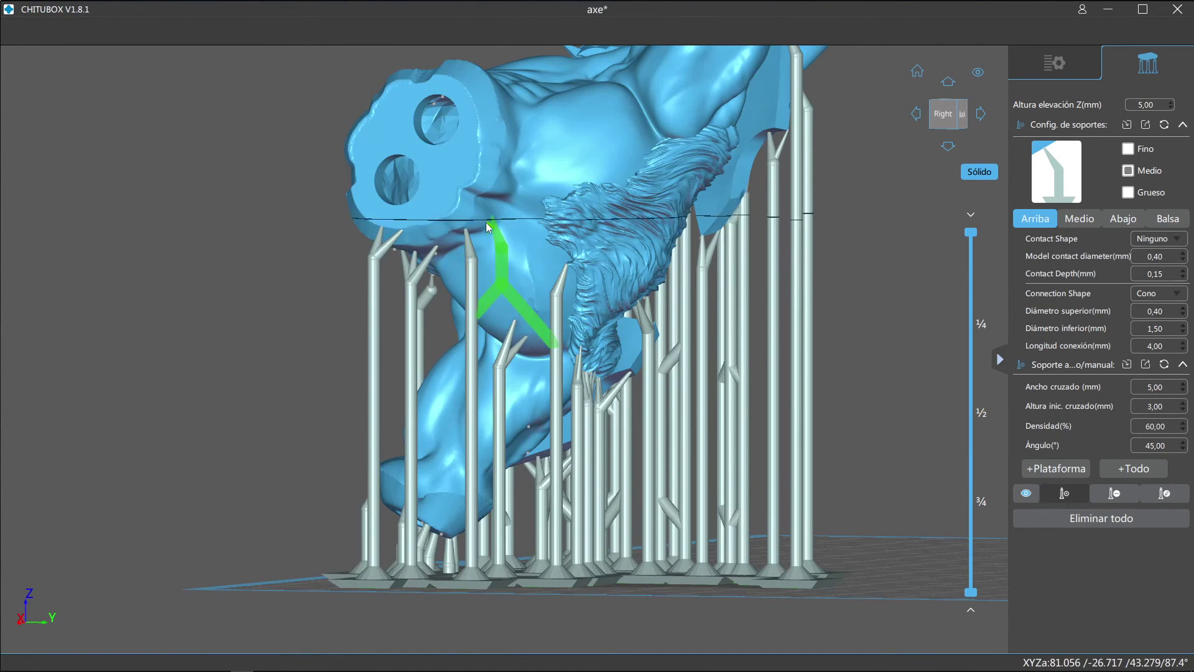
left_click(474, 265)
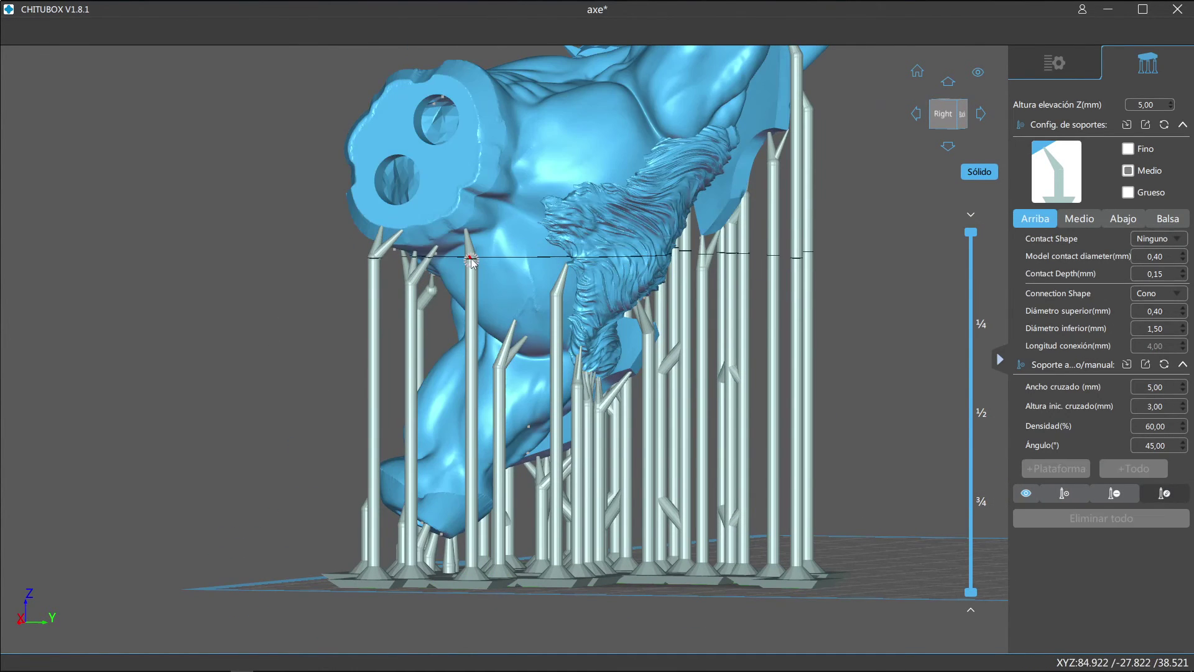
left_click_drag(470, 261, 581, 254)
scroll(405, 260, "down", 2)
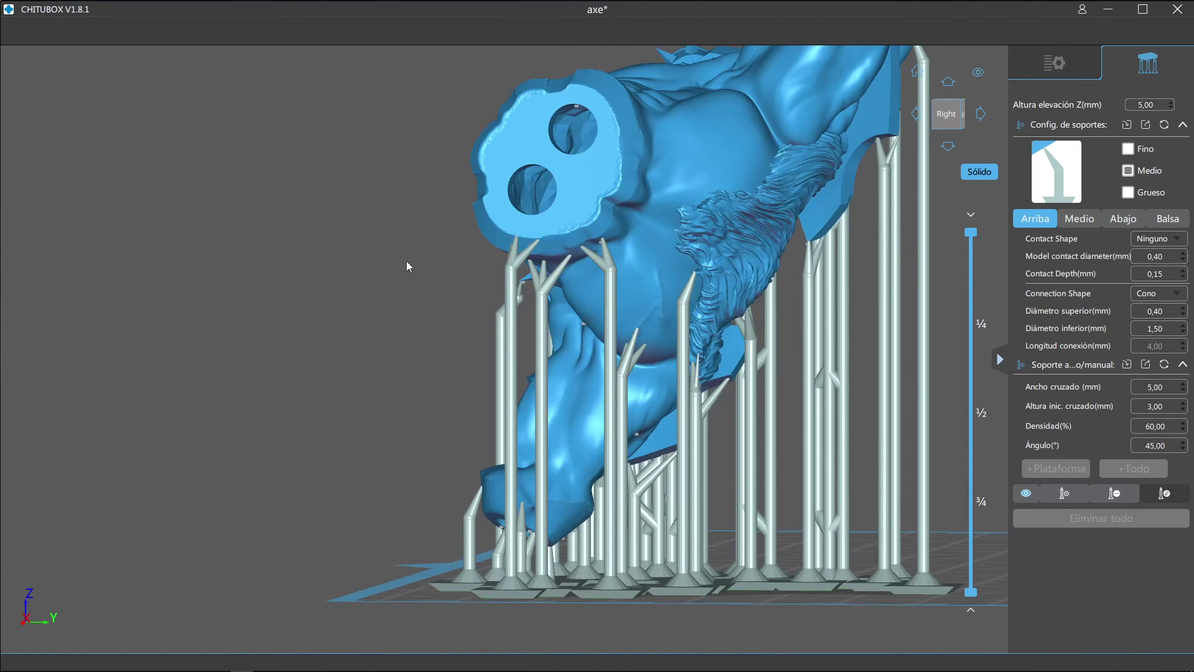
left_click_drag(406, 260, 404, 283)
scroll(594, 262, "down", 2)
scroll(697, 203, "down", 2)
left_click_drag(698, 203, 663, 178)
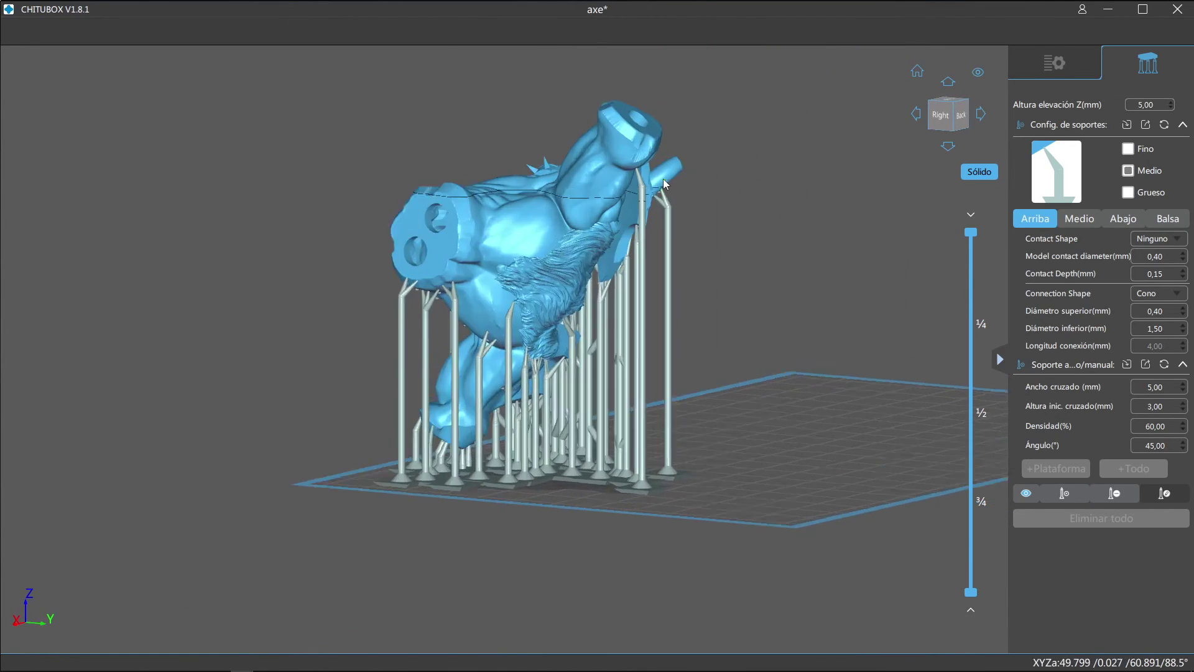
scroll(861, 237, "up", 5)
Switch to the thin Fino support preset and zoom out over the build plate
left_click(1130, 150)
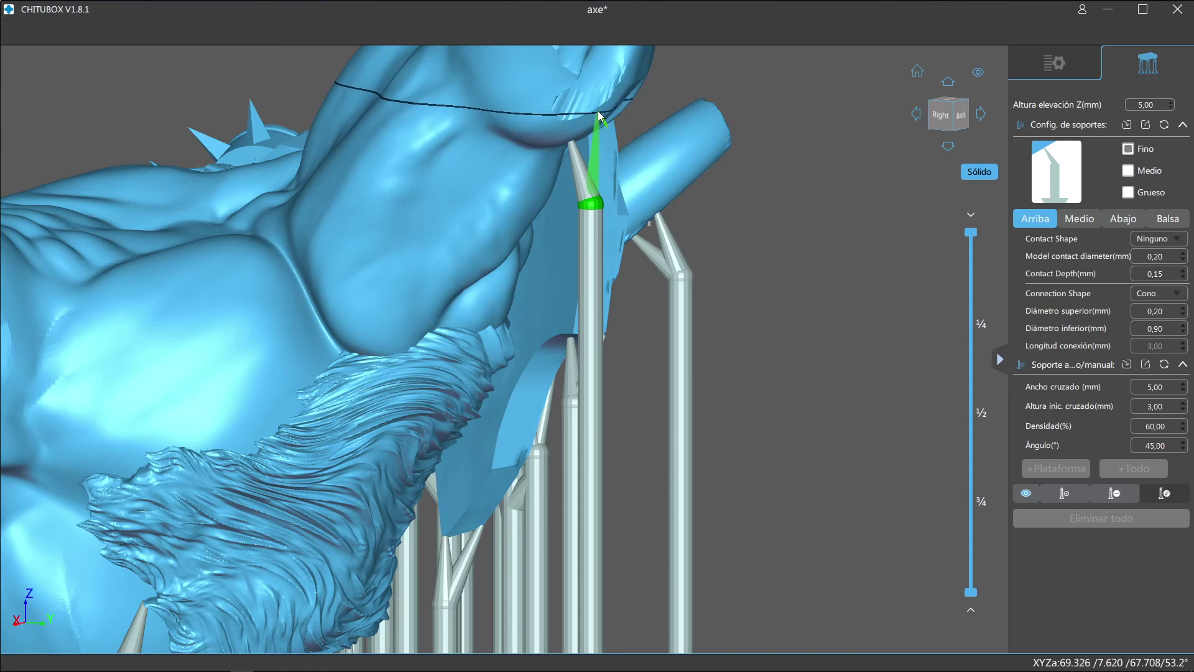
scroll(741, 166, "down", 1)
scroll(740, 256, "down", 3)
scroll(740, 257, "down", 2)
scroll(696, 376, "down", 2)
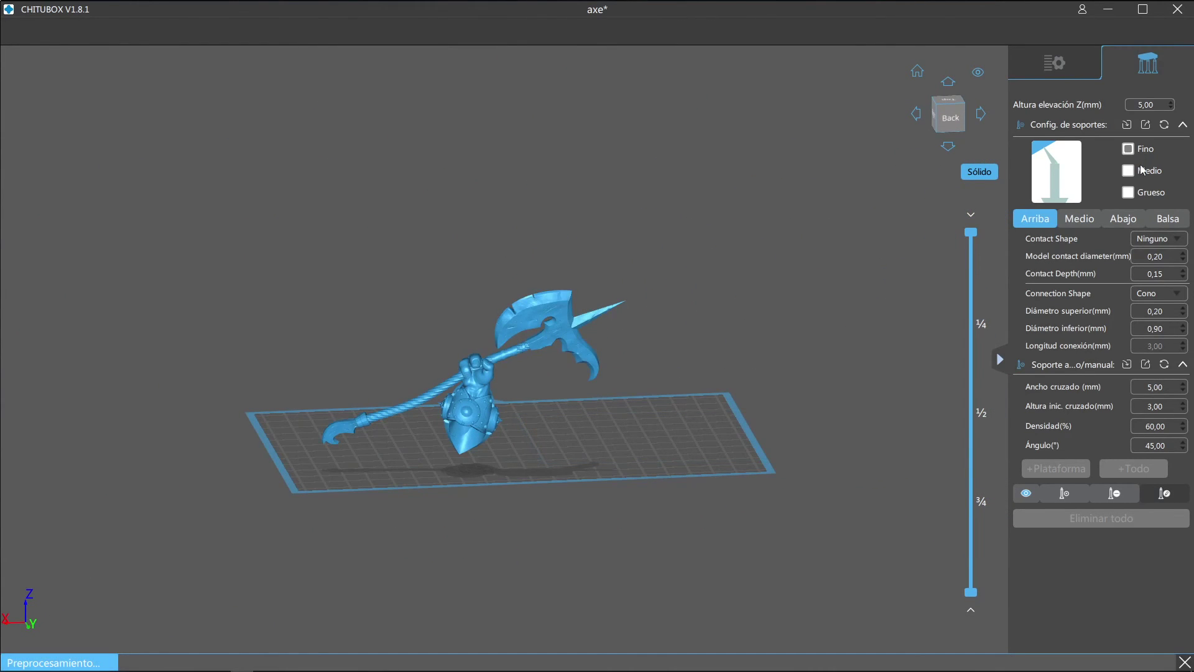
scroll(528, 407, "up", 2)
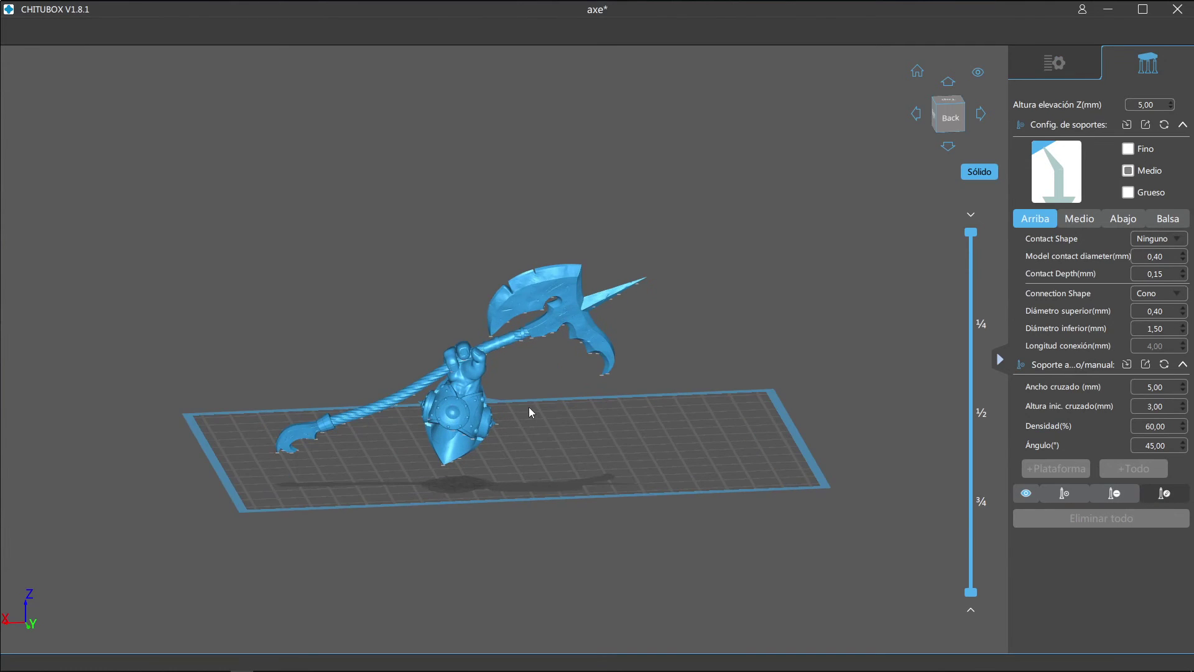
scroll(529, 407, "up", 3)
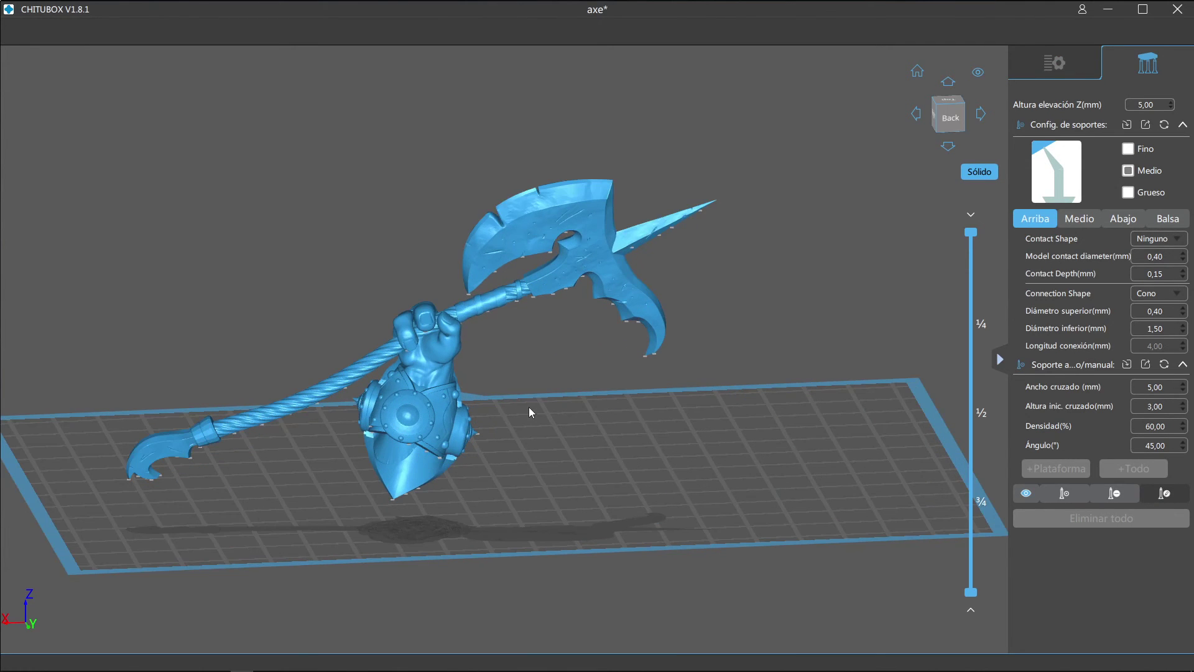
Auto-generate Medio supports for the entire axe-holding hand piece with +Todo
left_click(1070, 492)
left_click(1136, 471)
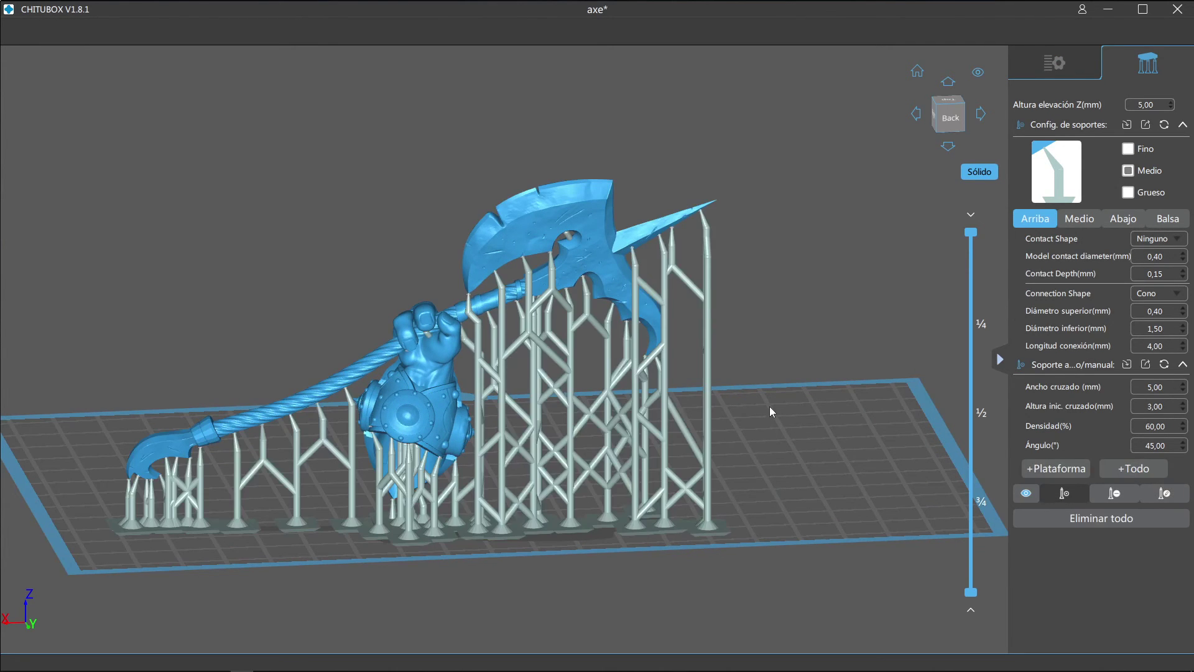
scroll(763, 404, "down", 4)
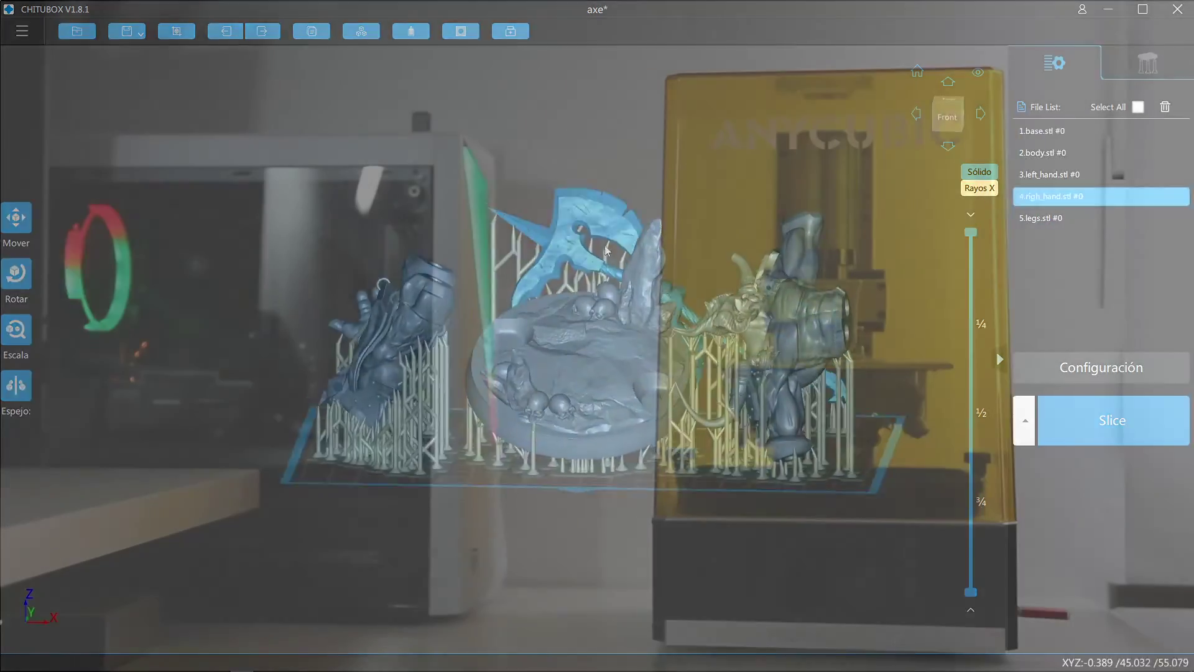